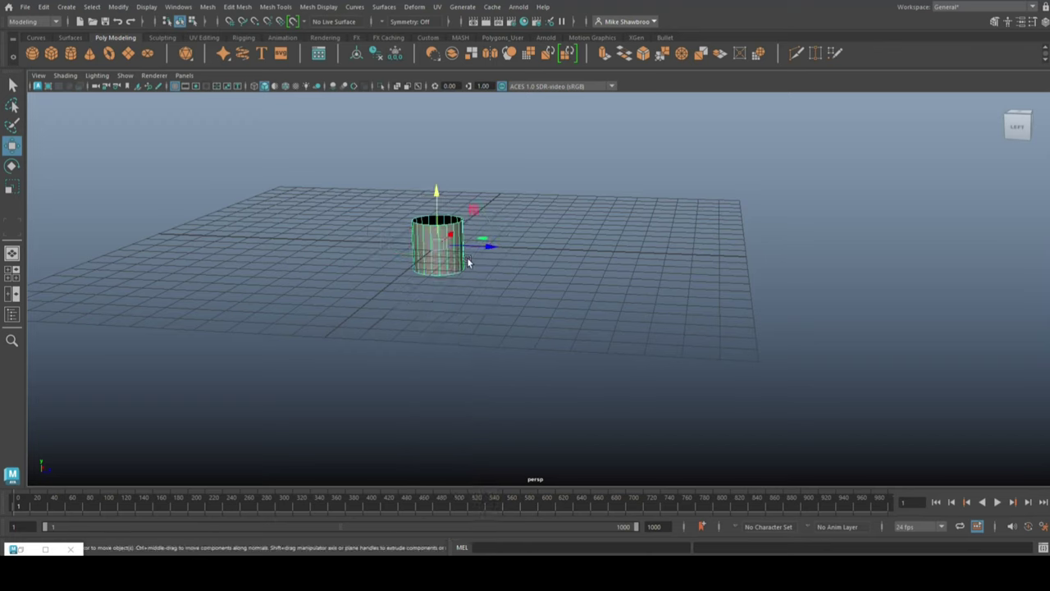
# Step: Turn the cylinder onto its side and scale up its right-end vertices to taper the tube
pyautogui.press('e')
pyautogui.moveTo(462, 206)
pyautogui.mouseDown()
pyautogui.moveTo(499, 276)
pyautogui.moveTo(581, 265)
pyautogui.moveTo(1034, 303)
pyautogui.mouseUp()
pyautogui.press('r')
pyautogui.press('F9')
pyautogui.moveTo(722, 197); pyautogui.dragTo(759, 293)
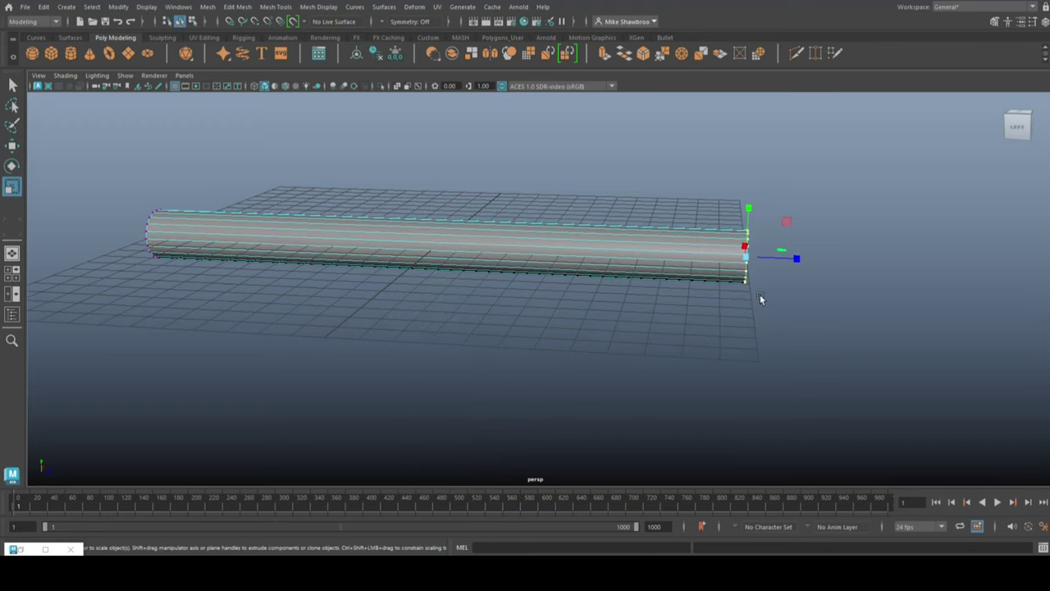
pyautogui.keyDown('alt'); pyautogui.moveTo(410, 270); pyautogui.dragTo(625, 280, button='middle'); pyautogui.keyUp('alt')
pyautogui.moveTo(625, 279)
pyautogui.keyDown('alt'); pyautogui.mouseDown()
pyautogui.moveTo(290, 261)
pyautogui.moveTo(326, 271)
pyautogui.mouseUp(); pyautogui.keyUp('alt')
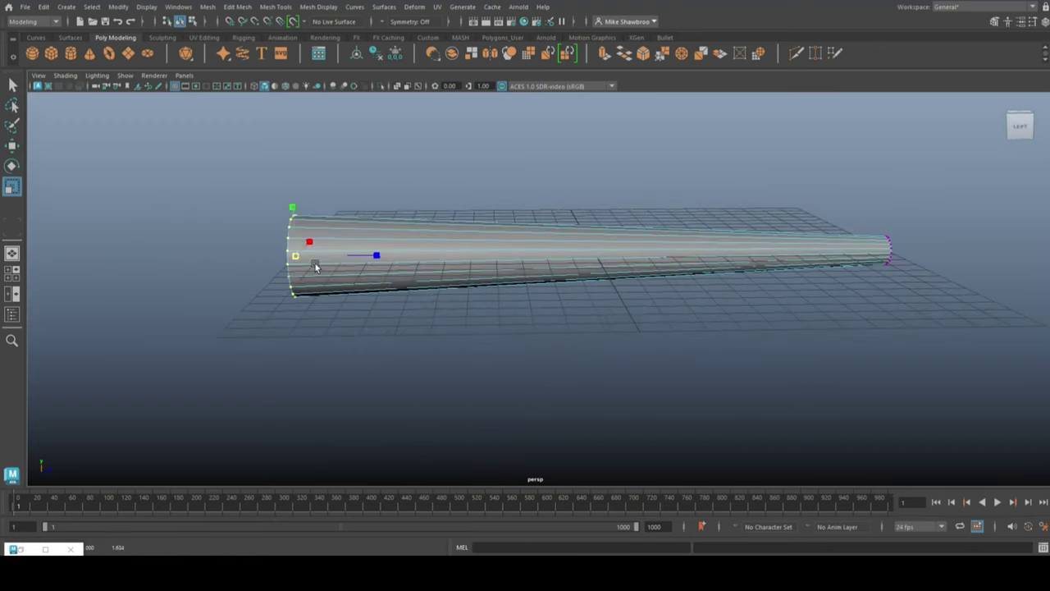
pyautogui.click(546, 331)
pyautogui.press('f')
pyautogui.keyDown('shift'); pyautogui.moveTo(558, 327); pyautogui.dragTo(112, 152, button='right'); pyautogui.keyUp('shift')
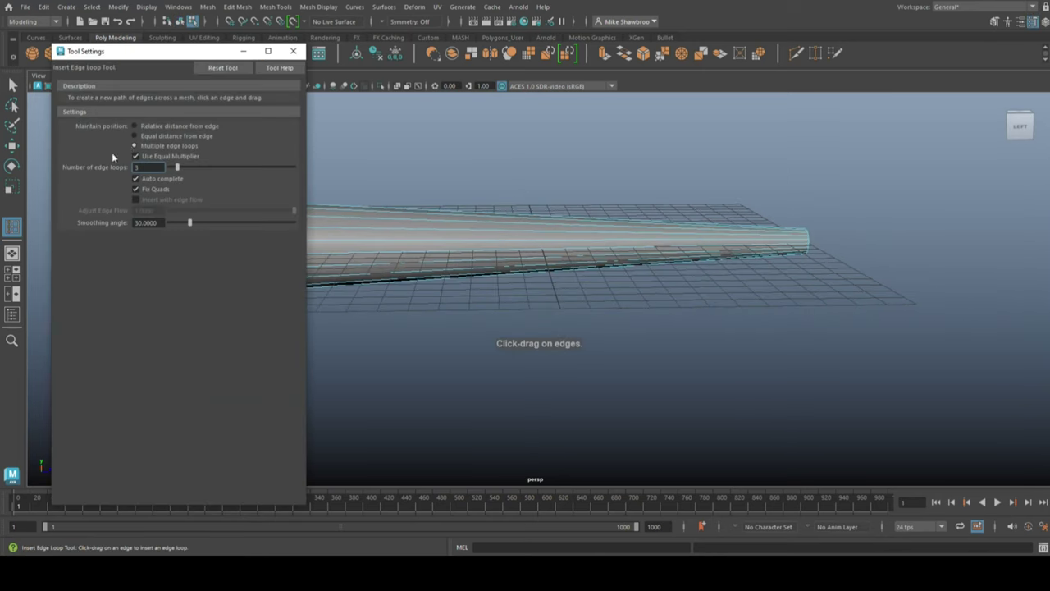
# Step: Extrude the face ring at the wide end into a thin rim
pyautogui.click(288, 49)
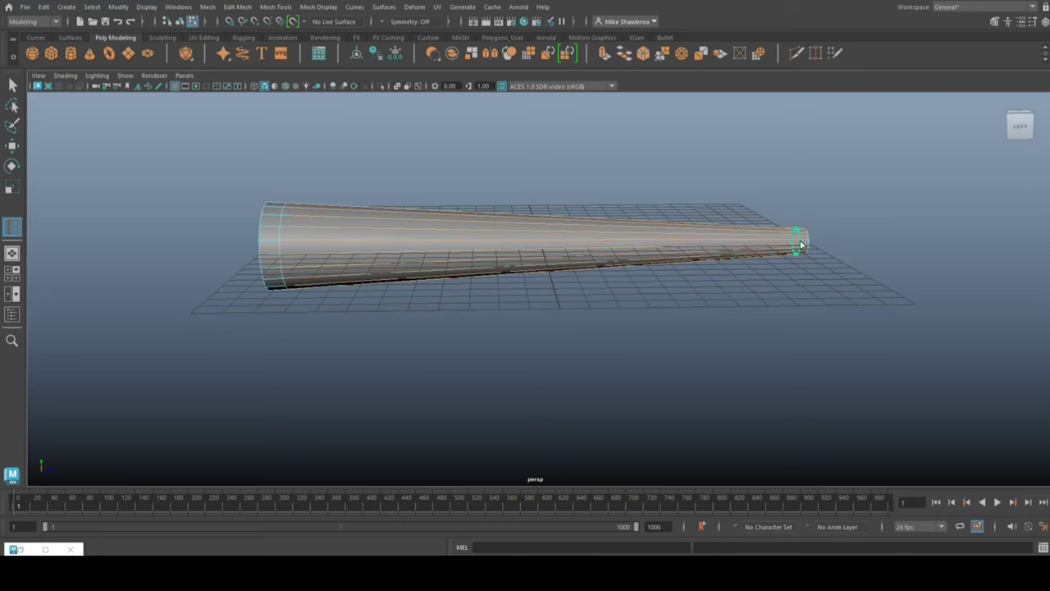
pyautogui.keyDown('alt'); pyautogui.moveTo(576, 354); pyautogui.dragTo(721, 337); pyautogui.keyUp('alt')
pyautogui.press('q')
pyautogui.press('F11')
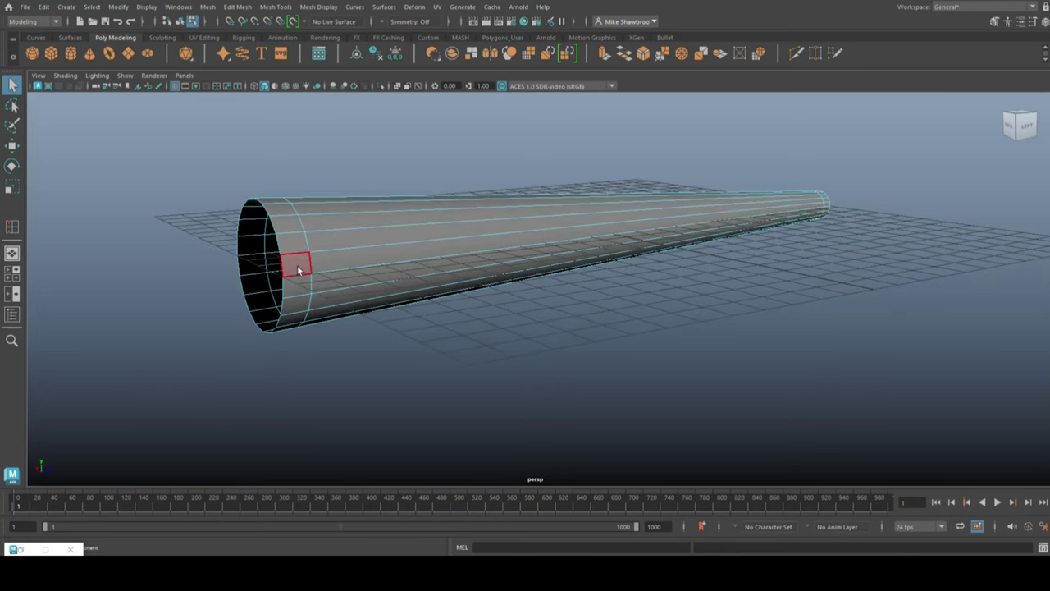
pyautogui.click(297, 250)
pyautogui.hotkey('ctrl', 'e')
pyautogui.moveTo(877, 306); pyautogui.dragTo(878, 307)
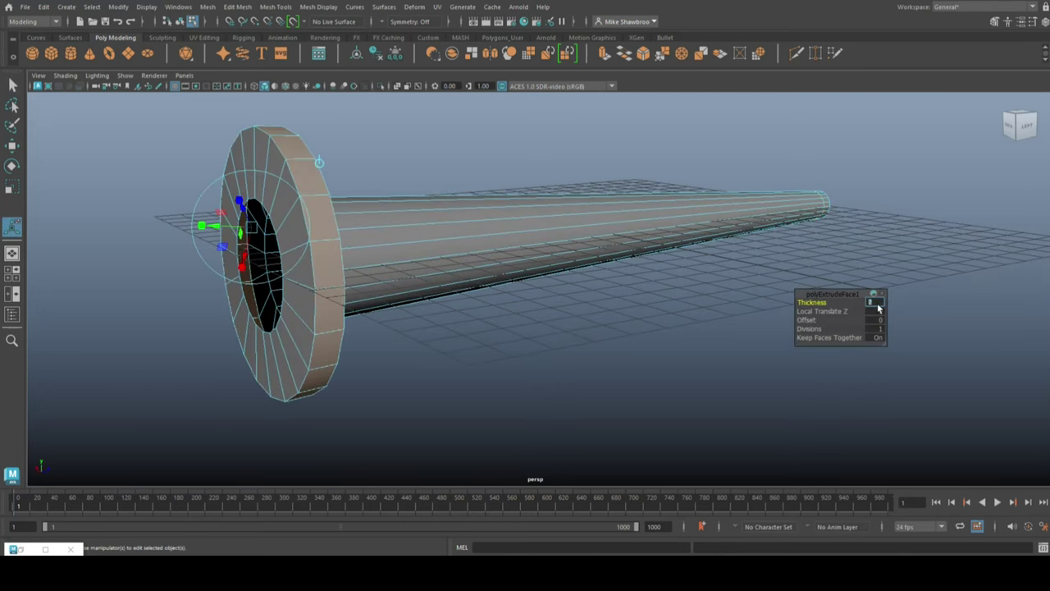
pyautogui.click(483, 367)
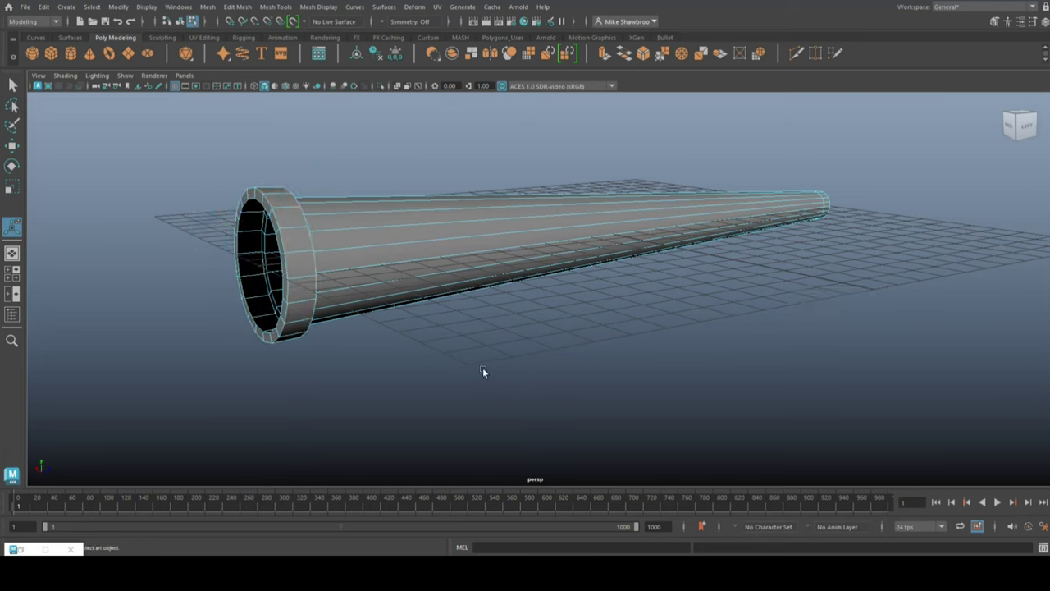
# Step: Extrude the narrow-end face ring into a 0.15-thick rim
pyautogui.moveTo(482, 367)
pyautogui.keyDown('alt'); pyautogui.mouseDown()
pyautogui.moveTo(530, 366)
pyautogui.moveTo(475, 391)
pyautogui.moveTo(241, 258)
pyautogui.moveTo(429, 370)
pyautogui.mouseUp(); pyautogui.keyUp('alt')
pyautogui.press('q')
pyautogui.keyDown('alt'); pyautogui.moveTo(429, 369); pyautogui.dragTo(498, 201, button='right'); pyautogui.keyUp('alt')
pyautogui.press('capslock')
pyautogui.click(487, 181)
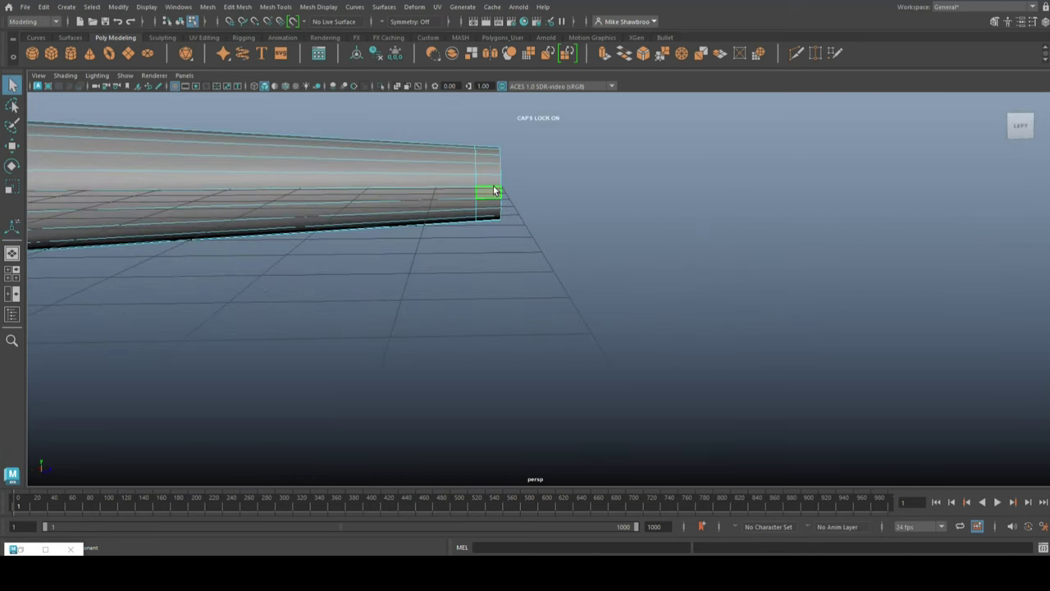
pyautogui.hotkey('ctrl', 'e')
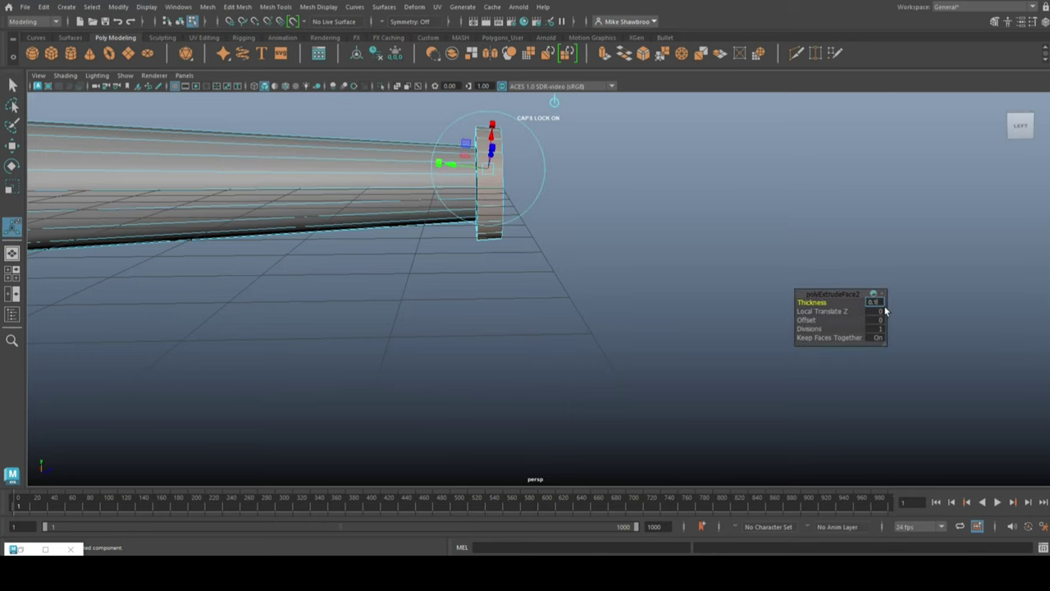
pyautogui.moveTo(885, 310)
pyautogui.keyDown('alt'); pyautogui.mouseDown()
pyautogui.moveTo(490, 319)
pyautogui.moveTo(553, 188)
pyautogui.mouseUp(); pyautogui.keyUp('alt')
pyautogui.press('space')
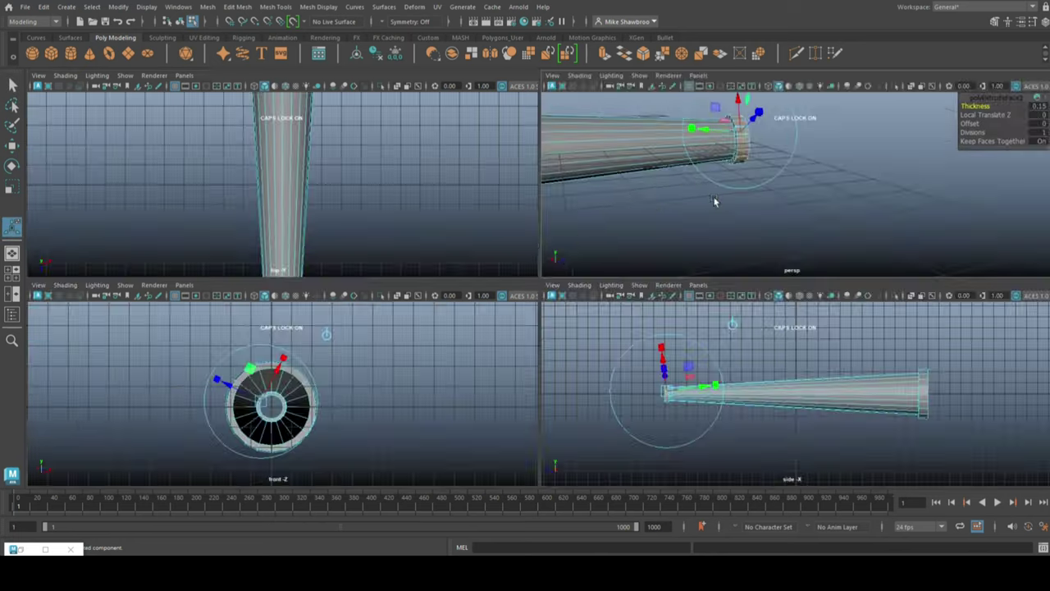
pyautogui.press('space')
pyautogui.moveTo(717, 280)
pyautogui.keyDown('alt'); pyautogui.mouseDown()
pyautogui.moveTo(668, 273)
pyautogui.moveTo(717, 324)
pyautogui.mouseUp(); pyautogui.keyUp('alt')
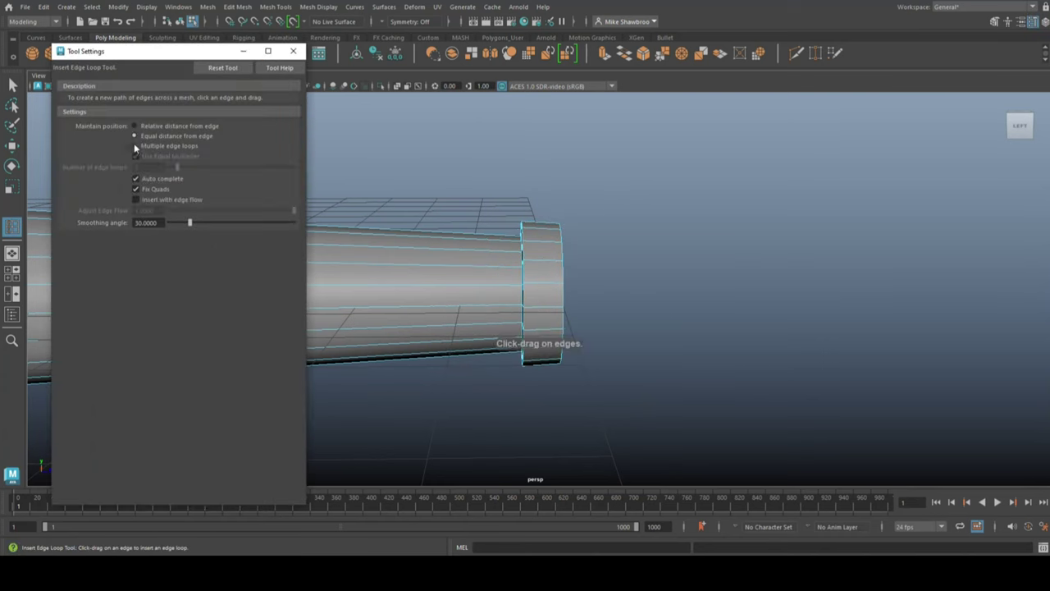
# Step: Add edge loops across the narrow-end rim and select its outer vertex column
pyautogui.click(293, 51)
pyautogui.press('space')
pyautogui.press('space')
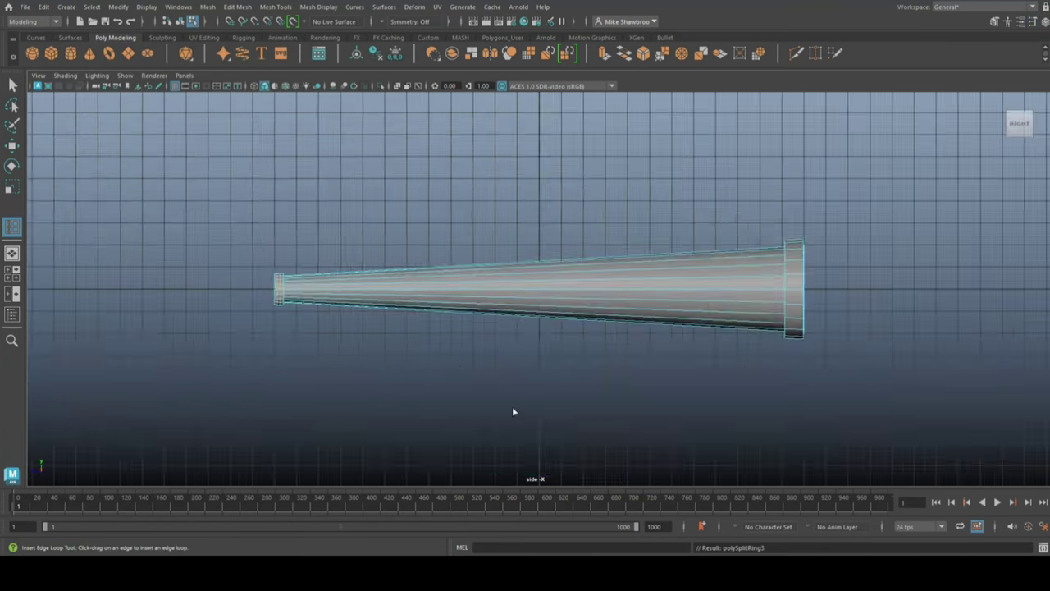
pyautogui.scroll(5, 466, 311)
pyautogui.scroll(5, 467, 316)
pyautogui.moveTo(465, 131); pyautogui.dragTo(487, 306)
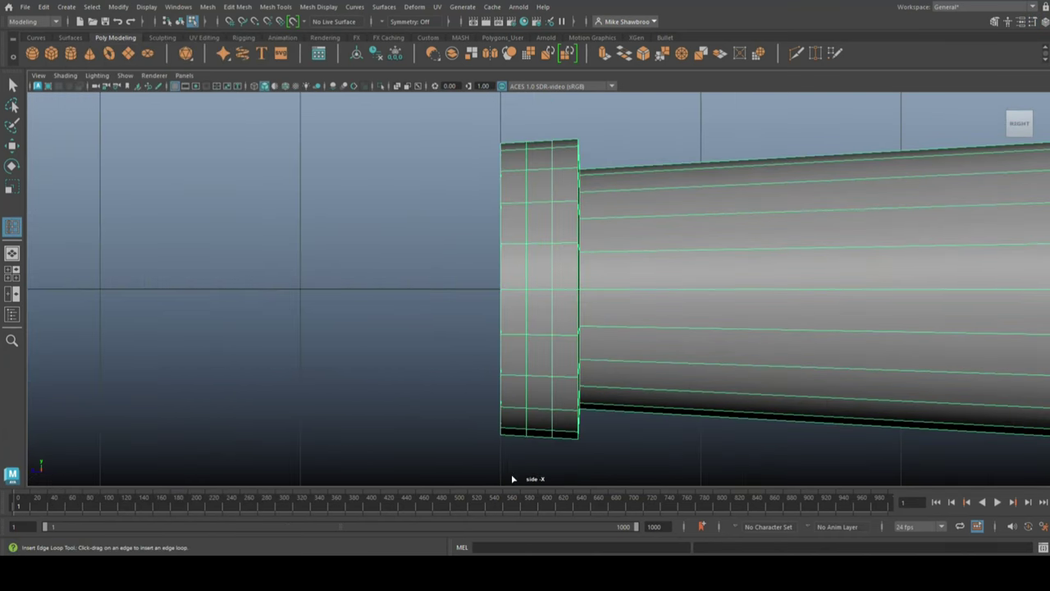
pyautogui.press('F9')
pyautogui.moveTo(469, 119); pyautogui.dragTo(492, 361)
pyautogui.moveTo(520, 206); pyautogui.dragTo(469, 205, button='right')
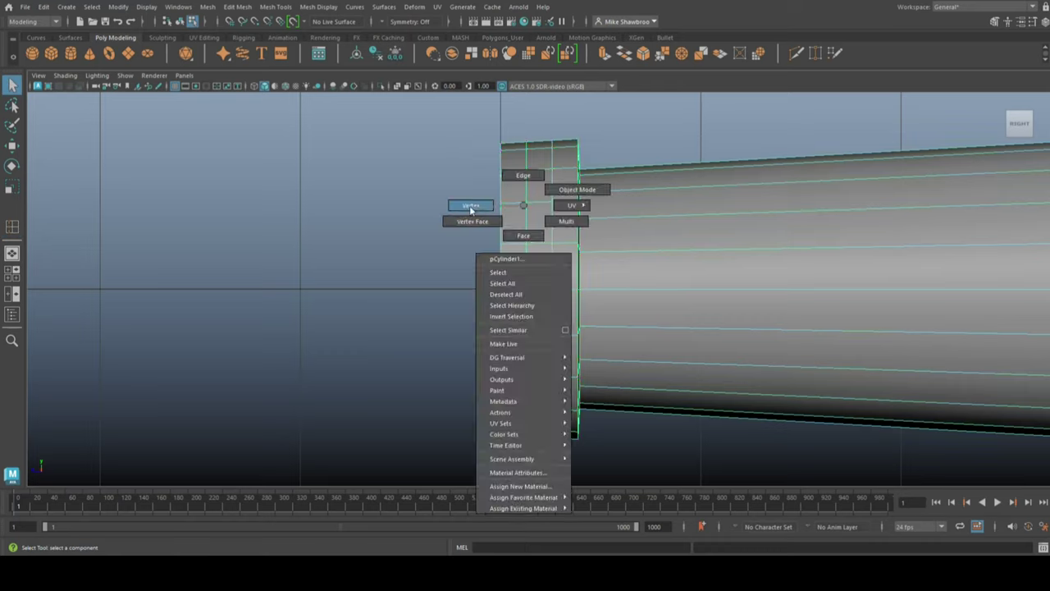
pyautogui.moveTo(482, 144); pyautogui.dragTo(516, 489)
# Step: Scale the rim's outer, middle and inner vertex columns to step the flange
pyautogui.press('r')
pyautogui.moveTo(501, 288); pyautogui.dragTo(510, 295)
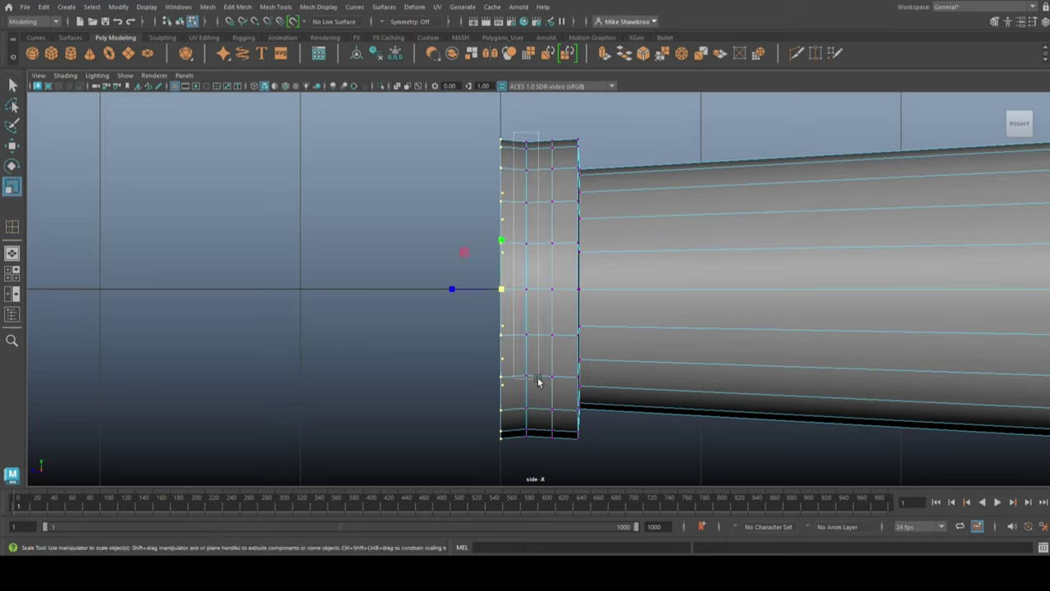
pyautogui.moveTo(515, 131); pyautogui.dragTo(539, 386)
pyautogui.moveTo(541, 123); pyautogui.dragTo(562, 402)
pyautogui.moveTo(551, 290); pyautogui.dragTo(553, 293)
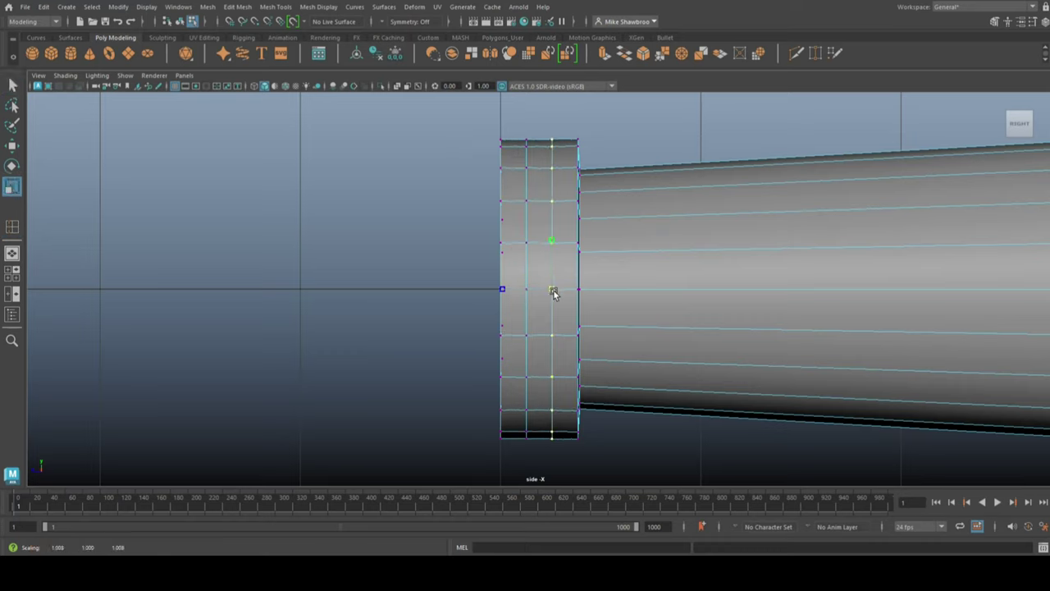
pyautogui.moveTo(570, 123); pyautogui.dragTo(565, 396)
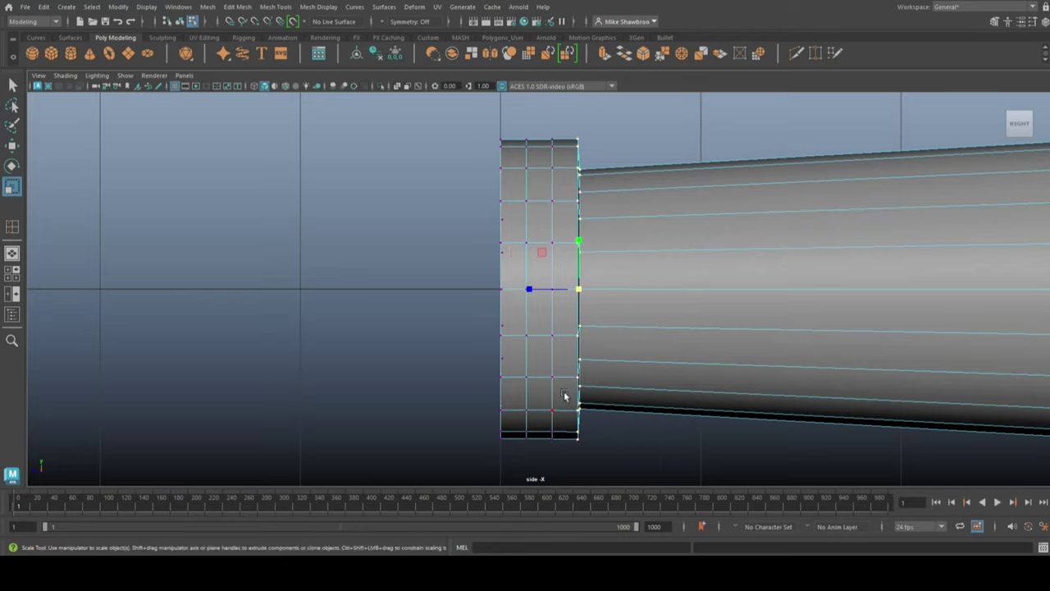
pyautogui.moveTo(577, 290); pyautogui.dragTo(577, 293)
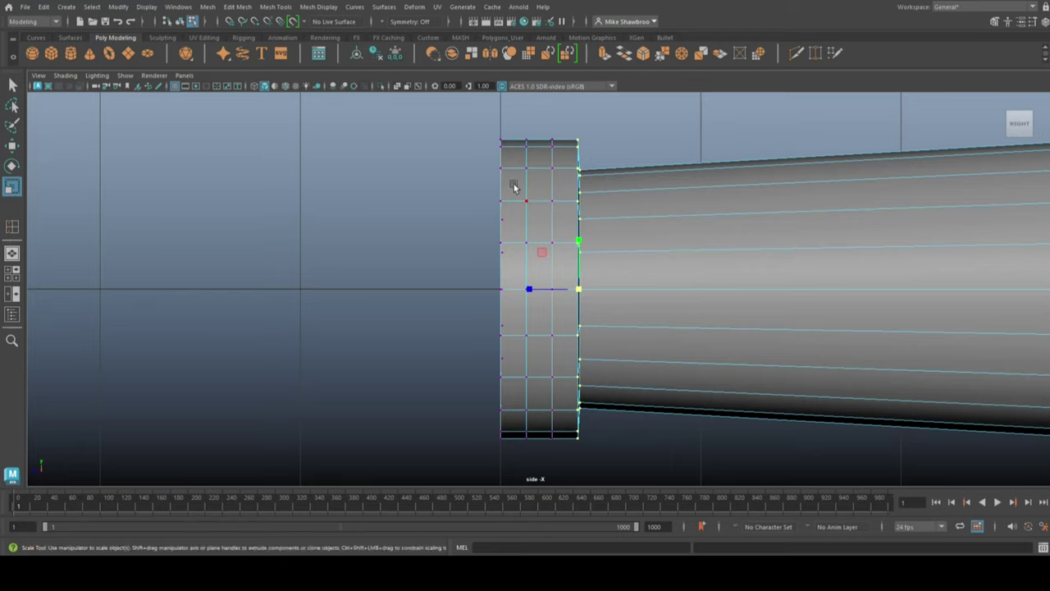
# Step: Extrude the narrow rim's band into a raised ring and check it smoothed
pyautogui.press('F11')
pyautogui.doubleClick(542, 183)
pyautogui.hotkey('ctrl', 'e')
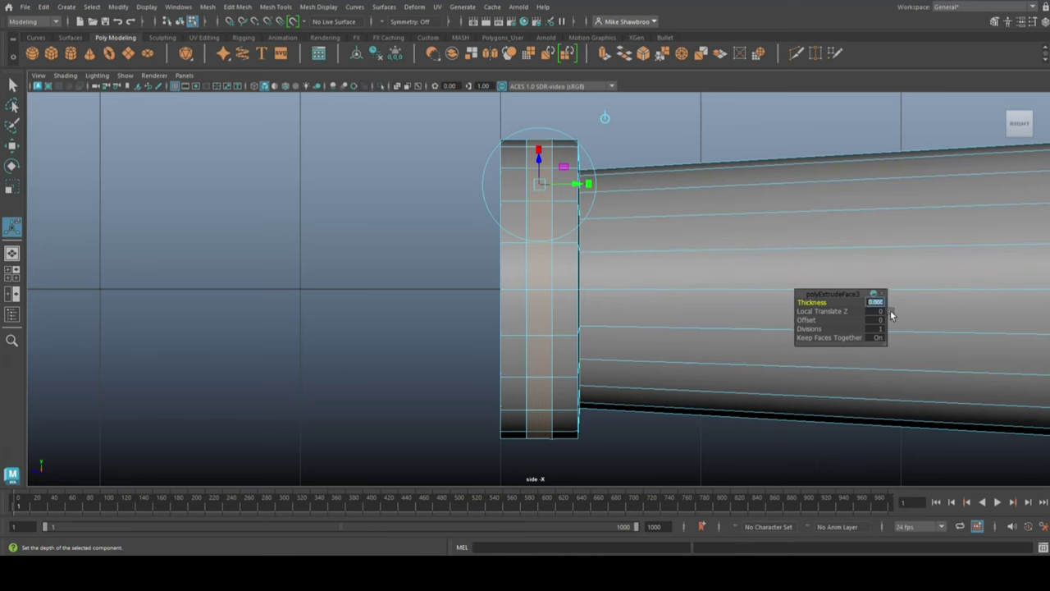
pyautogui.press('q')
pyautogui.press('space')
pyautogui.press('space')
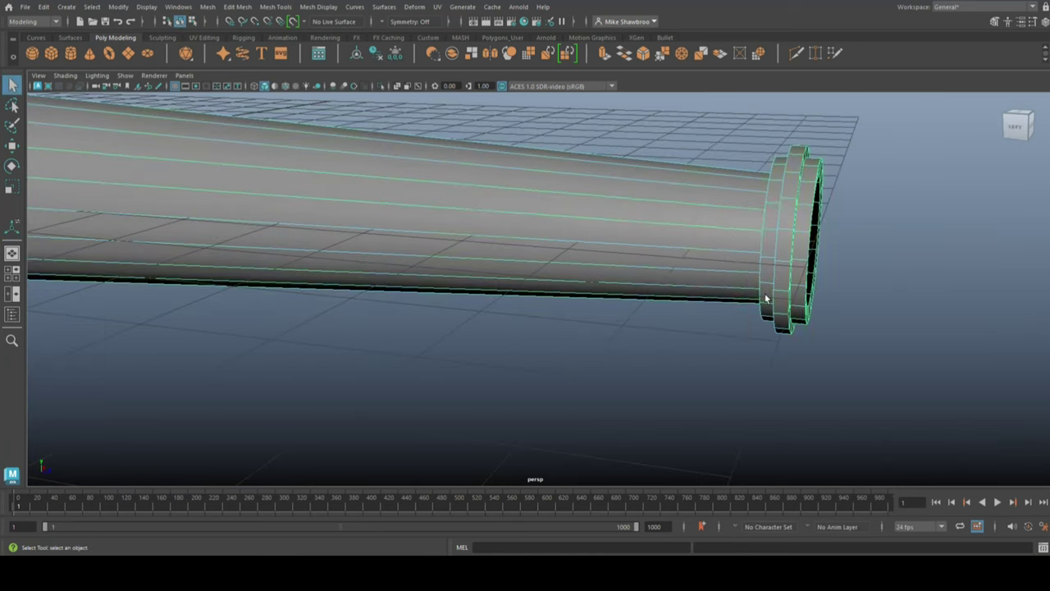
pyautogui.press('3')
pyautogui.press('1')
# Step: Insert additional edge loops onto the narrow flange
pyautogui.keyDown('alt'); pyautogui.moveTo(867, 320); pyautogui.dragTo(830, 306, button='middle'); pyautogui.keyUp('alt')
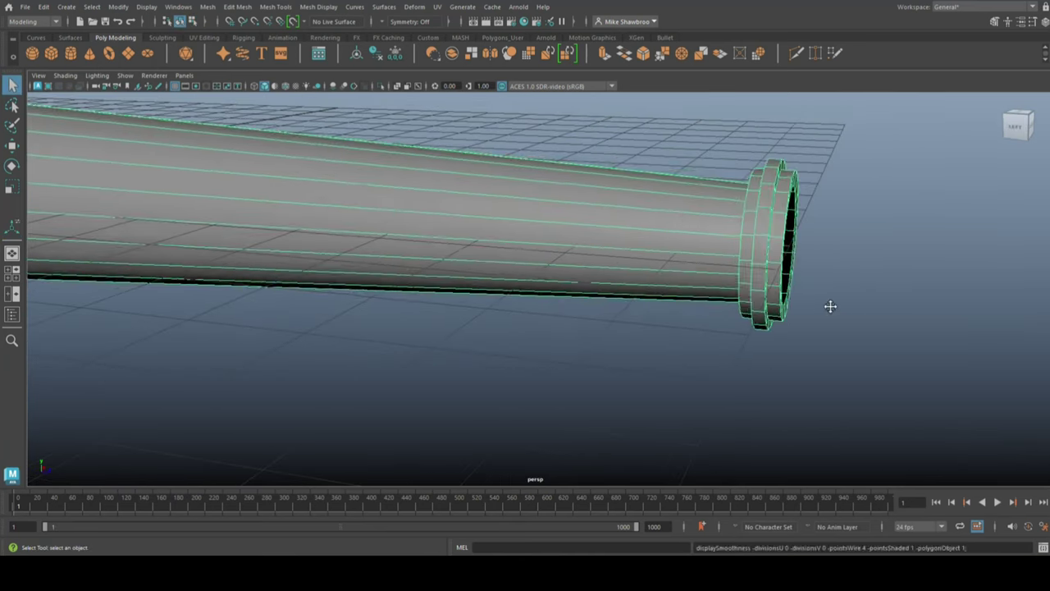
pyautogui.keyDown('shift'); pyautogui.moveTo(830, 306); pyautogui.dragTo(531, 360, button='right'); pyautogui.keyUp('shift')
pyautogui.click(293, 48)
pyautogui.moveTo(586, 311)
pyautogui.keyDown('alt'); pyautogui.mouseDown()
pyautogui.moveTo(457, 204)
pyautogui.moveTo(388, 216)
pyautogui.mouseUp(); pyautogui.keyUp('alt')
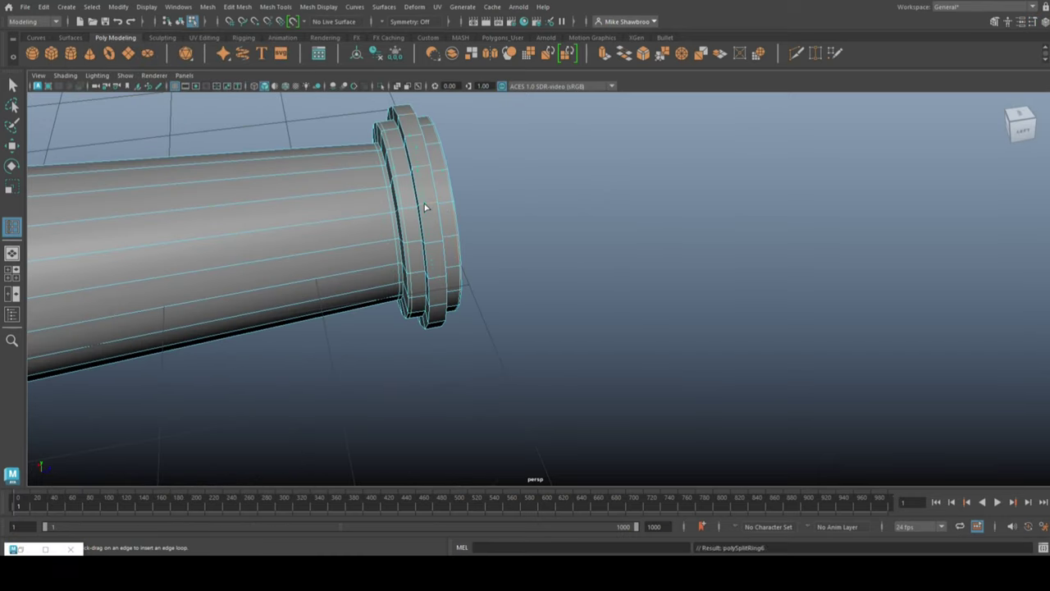
pyautogui.keyDown('alt'); pyautogui.moveTo(415, 212); pyautogui.dragTo(513, 261); pyautogui.keyUp('alt')
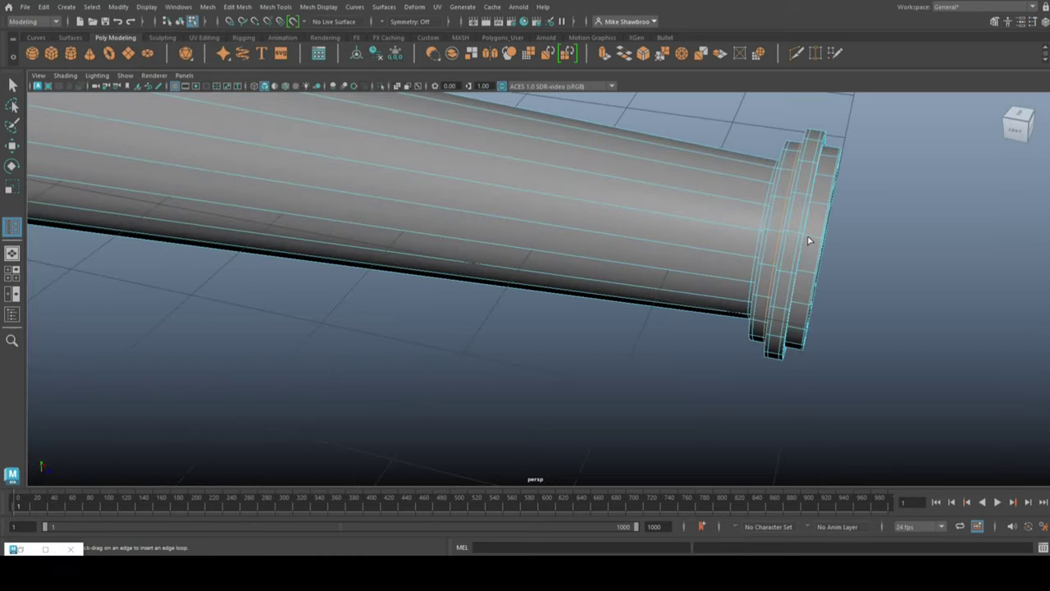
pyautogui.keyDown('alt'); pyautogui.moveTo(812, 262); pyautogui.dragTo(651, 269); pyautogui.keyUp('alt')
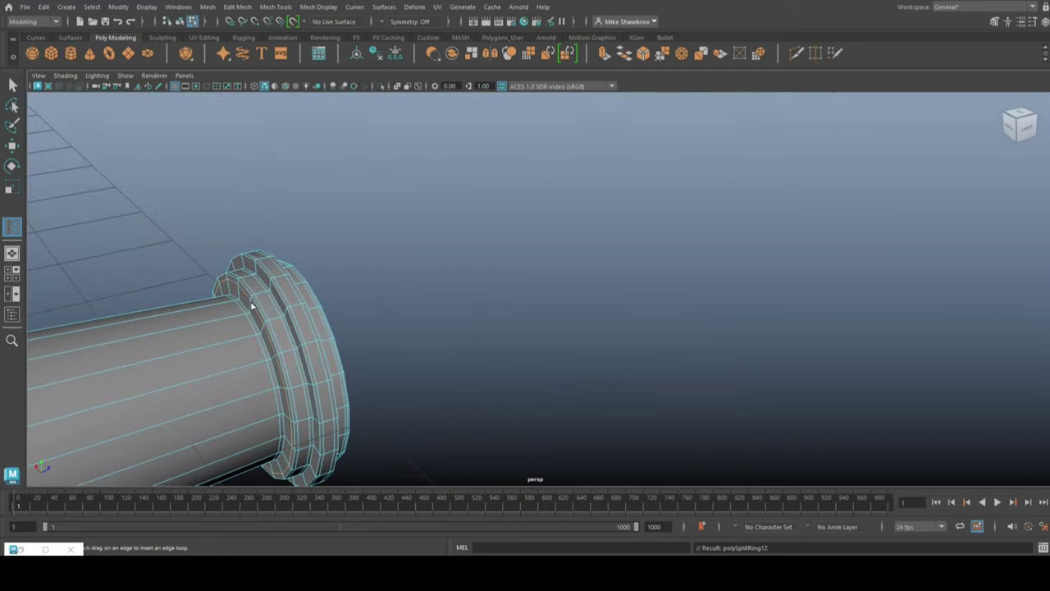
pyautogui.scroll(-5, 283, 228)
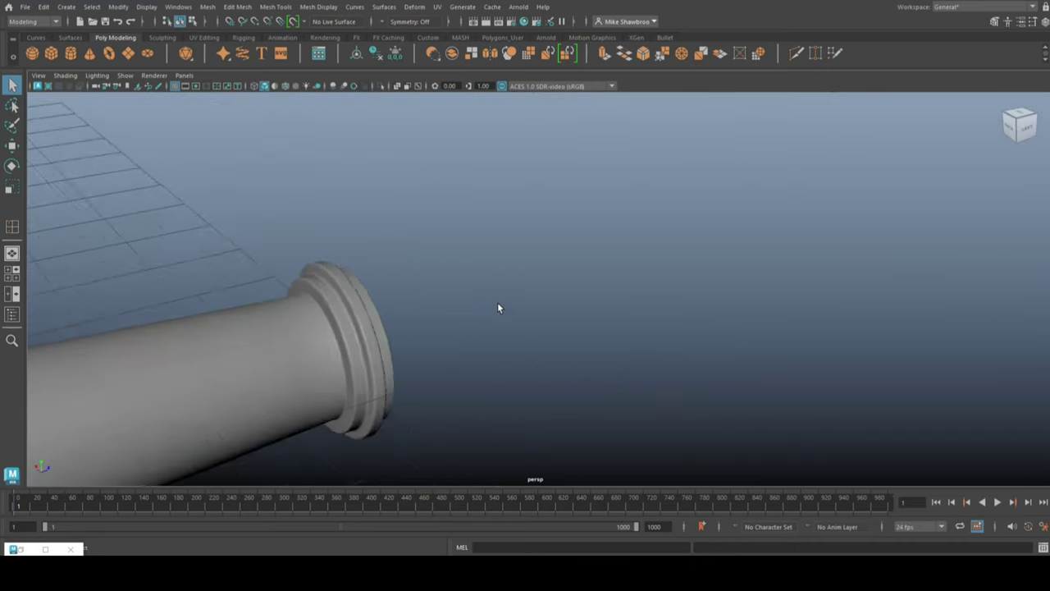
pyautogui.scroll(-5, 497, 302)
# Step: Insert two edge loops on the wide rim and extrude its faces outward
pyautogui.keyDown('alt'); pyautogui.moveTo(398, 316); pyautogui.dragTo(533, 328); pyautogui.keyUp('alt')
pyautogui.scroll(5, 591, 348)
pyautogui.keyDown('alt'); pyautogui.moveTo(591, 343); pyautogui.dragTo(604, 356); pyautogui.keyUp('alt')
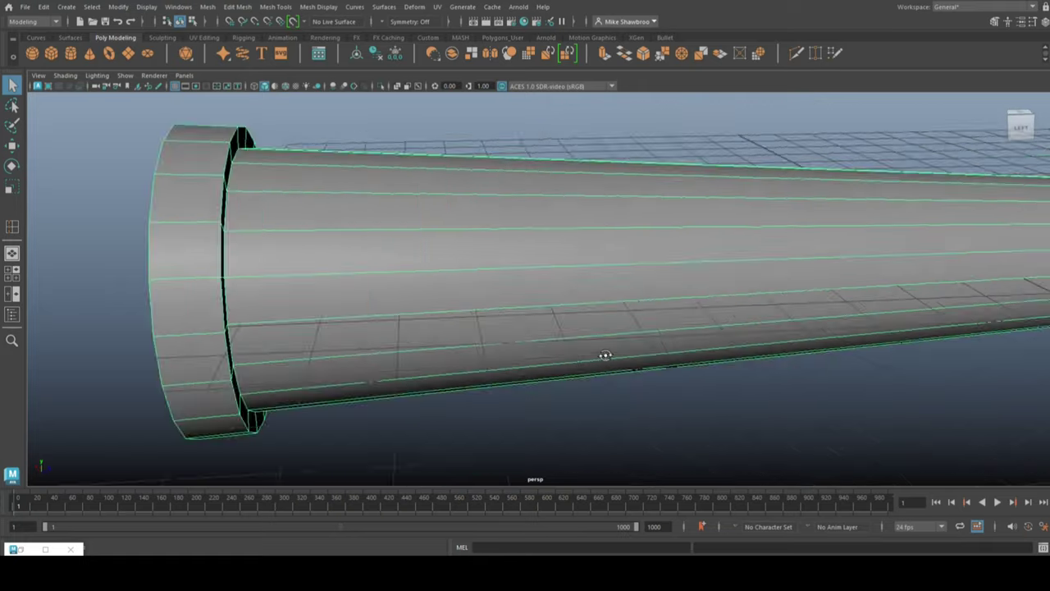
pyautogui.scroll(3, 605, 356)
pyautogui.click(12, 226)
pyautogui.click(415, 197)
pyautogui.click(293, 51)
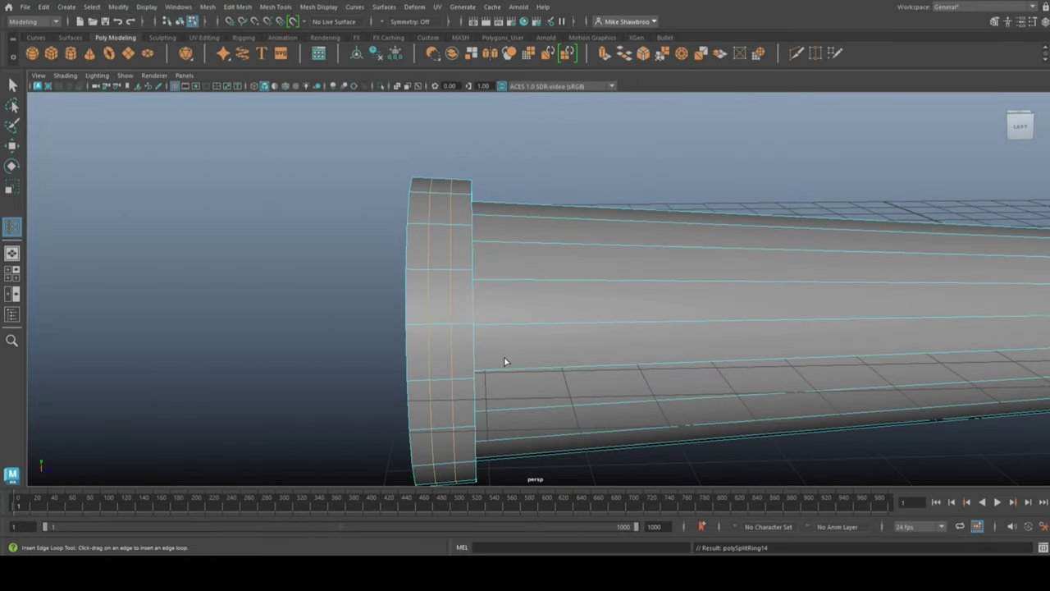
pyautogui.moveTo(434, 206); pyautogui.dragTo(434, 235, button='right')
pyautogui.hotkey('ctrl', 'e')
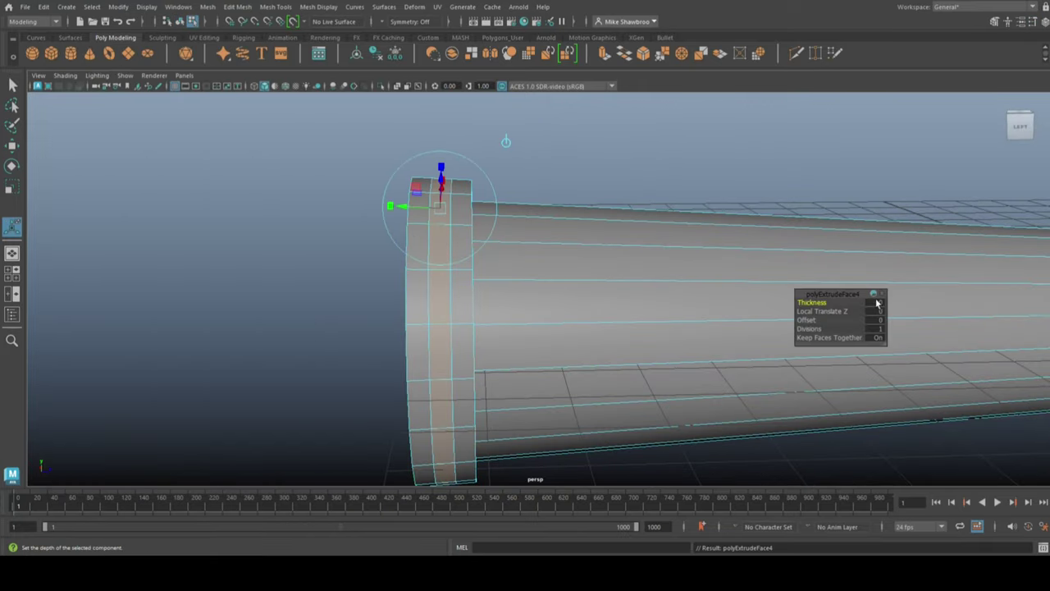
pyautogui.press('F8')
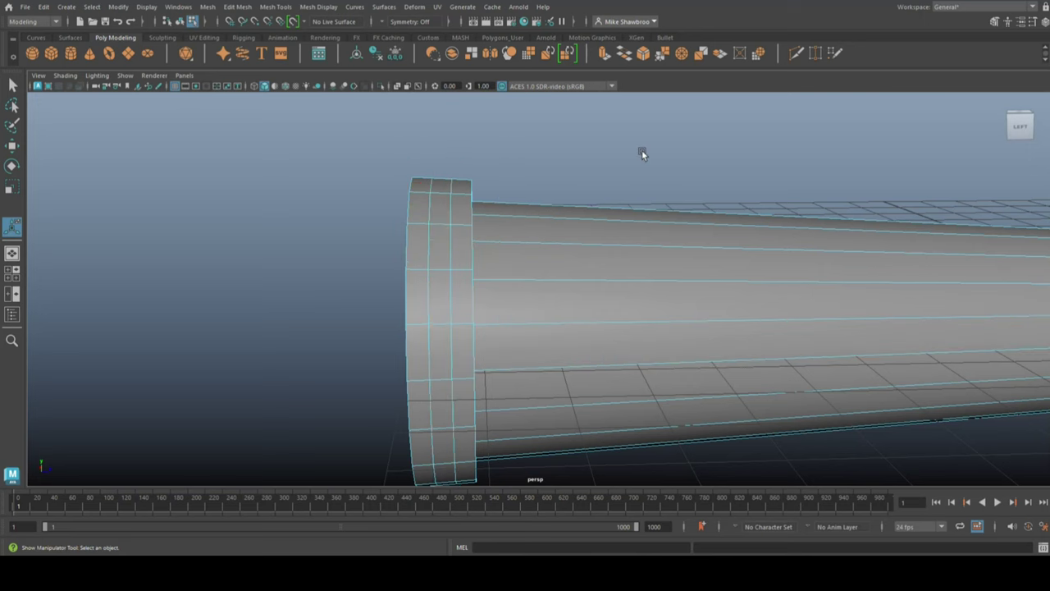
# Step: Zoom out to the whole horn and select it
pyautogui.moveTo(641, 149)
pyautogui.keyDown('alt'); pyautogui.mouseDown()
pyautogui.moveTo(347, 222)
pyautogui.moveTo(556, 206)
pyautogui.mouseUp(); pyautogui.keyUp('alt')
pyautogui.scroll(-3, 556, 206)
pyautogui.click(623, 254)
pyautogui.click(541, 352)
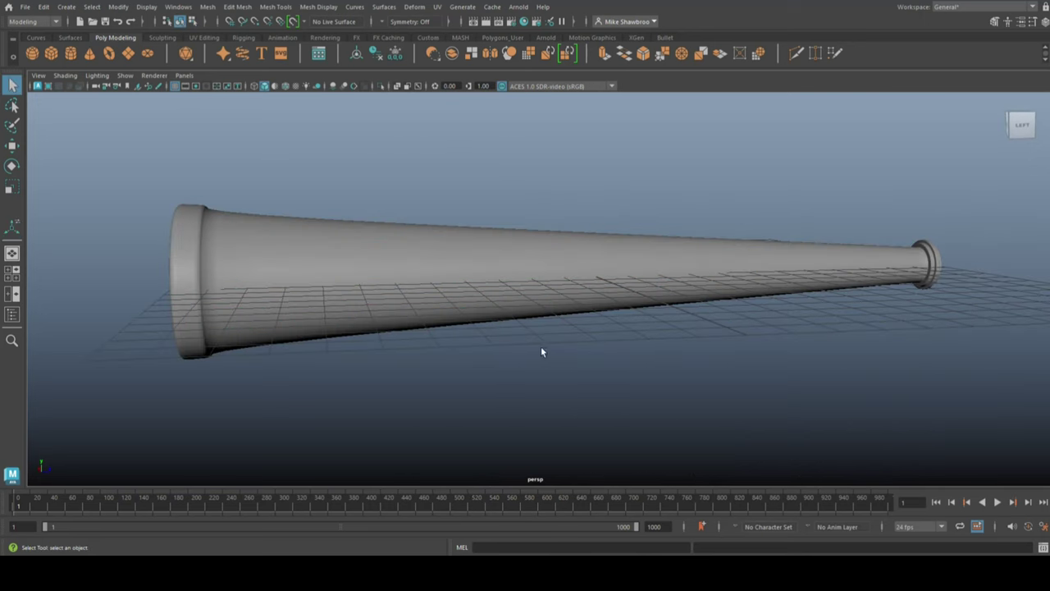
pyautogui.click(405, 293)
pyautogui.keyDown('alt'); pyautogui.moveTo(405, 293); pyautogui.dragTo(328, 344); pyautogui.keyUp('alt')
pyautogui.scroll(3, 583, 384)
pyautogui.keyDown('shift'); pyautogui.moveTo(584, 384); pyautogui.dragTo(583, 384, button='right'); pyautogui.keyUp('shift')
# Step: Set Insert Edge Loop to equal distance from edge and reselect the tube
pyautogui.click(135, 136)
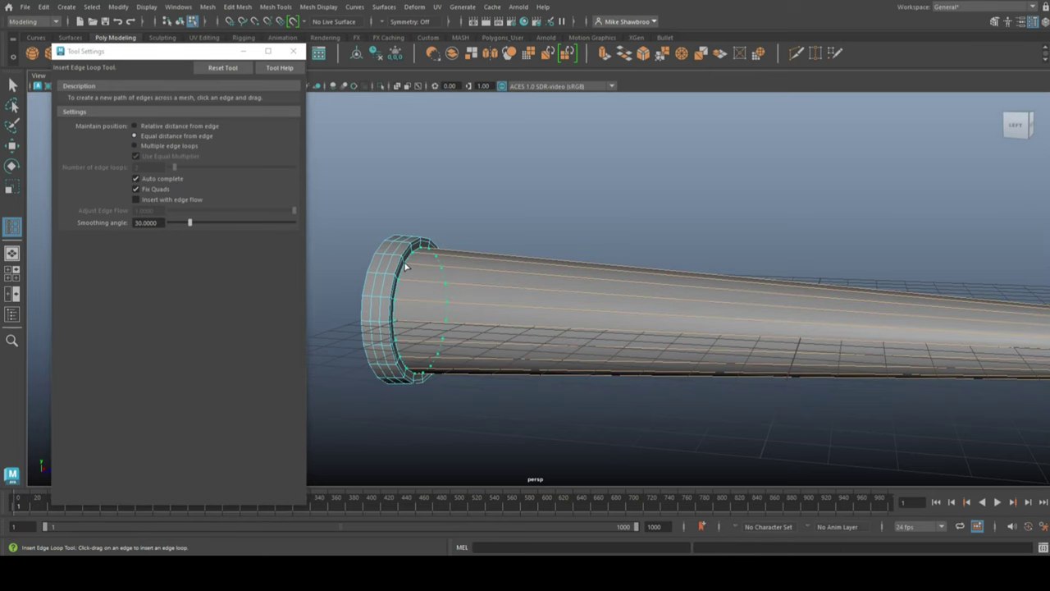
pyautogui.keyDown('alt'); pyautogui.moveTo(376, 376); pyautogui.dragTo(397, 282); pyautogui.keyUp('alt')
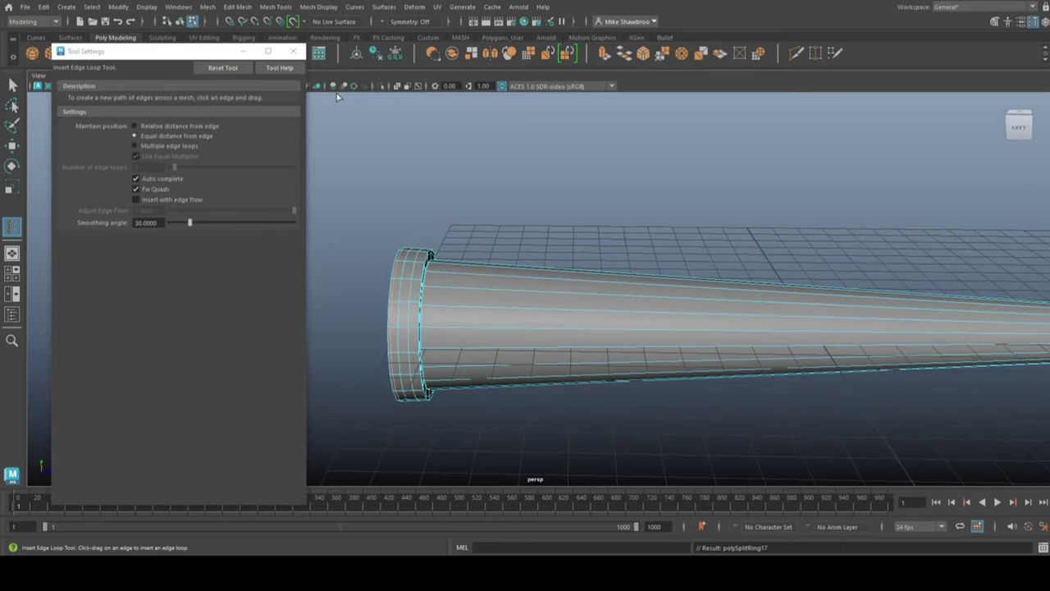
pyautogui.click(293, 51)
pyautogui.press('q')
pyautogui.click(548, 203)
pyautogui.scroll(-5, 519, 290)
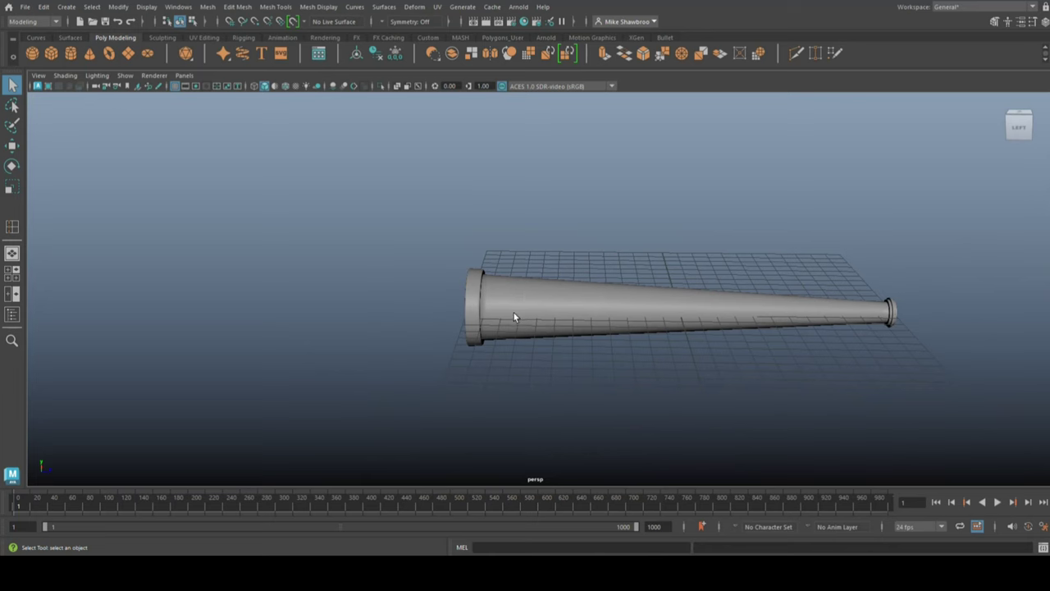
pyautogui.click(514, 317)
# Step: Add evenly spaced edge loops along the tube using Multiple edge loops set to 1
pyautogui.click(208, 6)
pyautogui.click(244, 133)
pyautogui.click(538, 409)
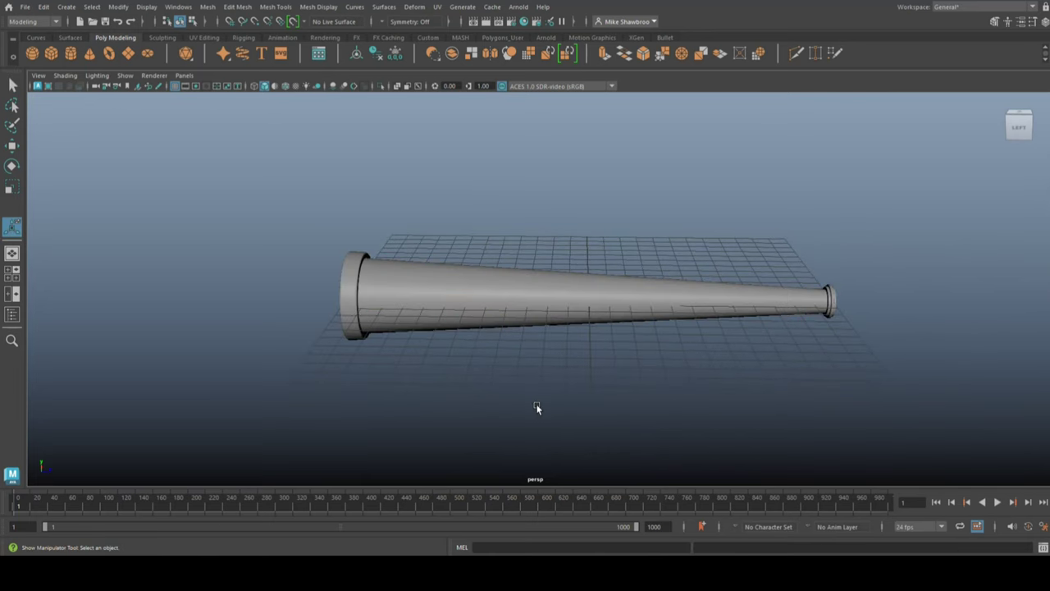
pyautogui.click(606, 305)
pyautogui.keyDown('shift'); pyautogui.moveTo(606, 305); pyautogui.dragTo(563, 299, button='right'); pyautogui.keyUp('shift')
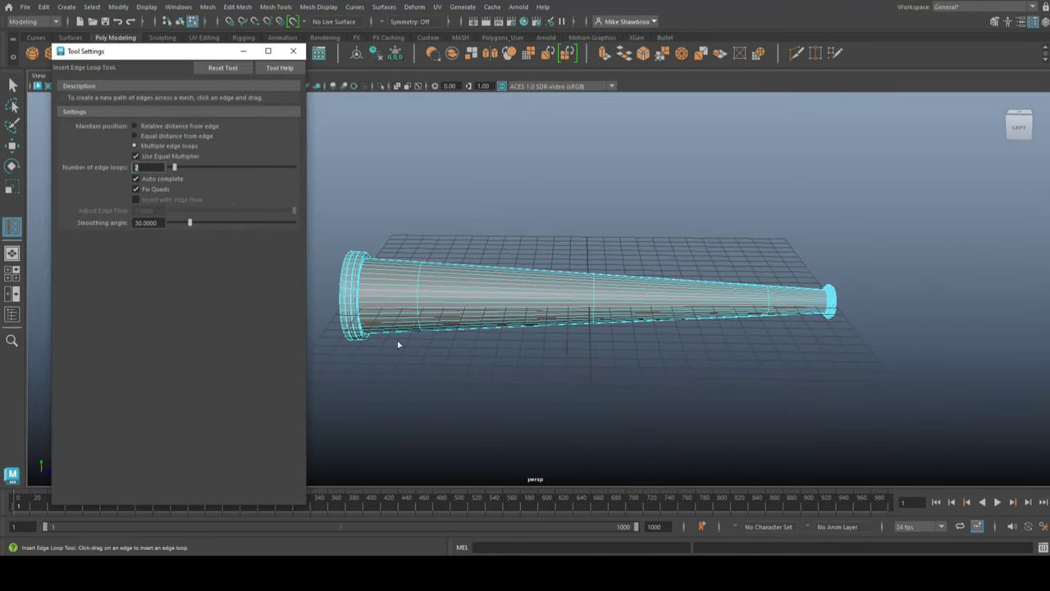
pyautogui.click(513, 306)
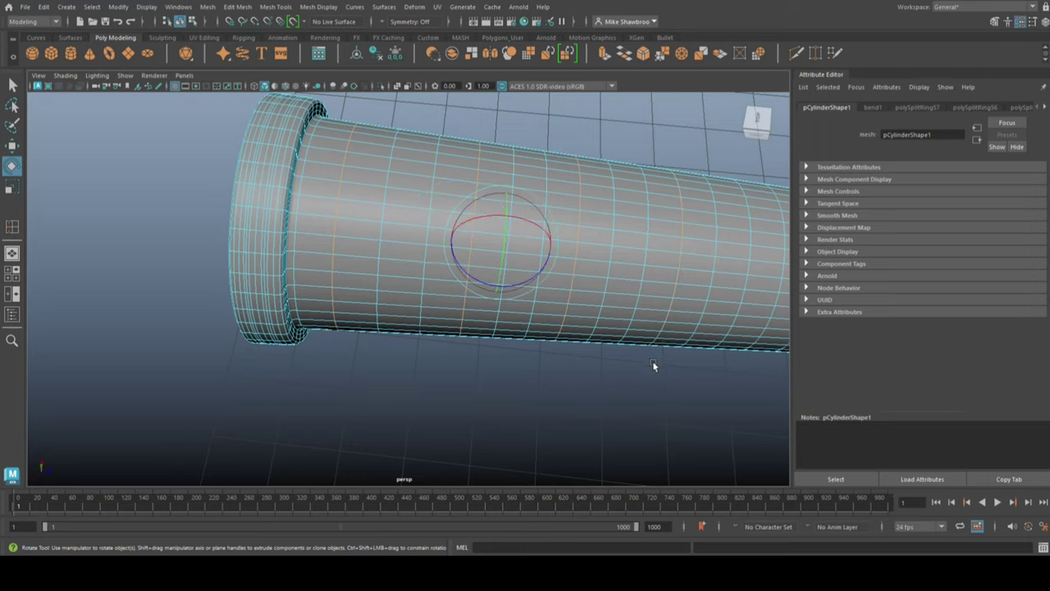
# Step: Pan along the tube to its narrow end, then zoom out and back in on the wavy middle
pyautogui.moveTo(652, 364)
pyautogui.keyDown('alt'); pyautogui.mouseDown(button='middle')
pyautogui.moveTo(386, 311)
pyautogui.moveTo(462, 256)
pyautogui.moveTo(584, 265)
pyautogui.mouseUp(button='middle'); pyautogui.keyUp('alt')
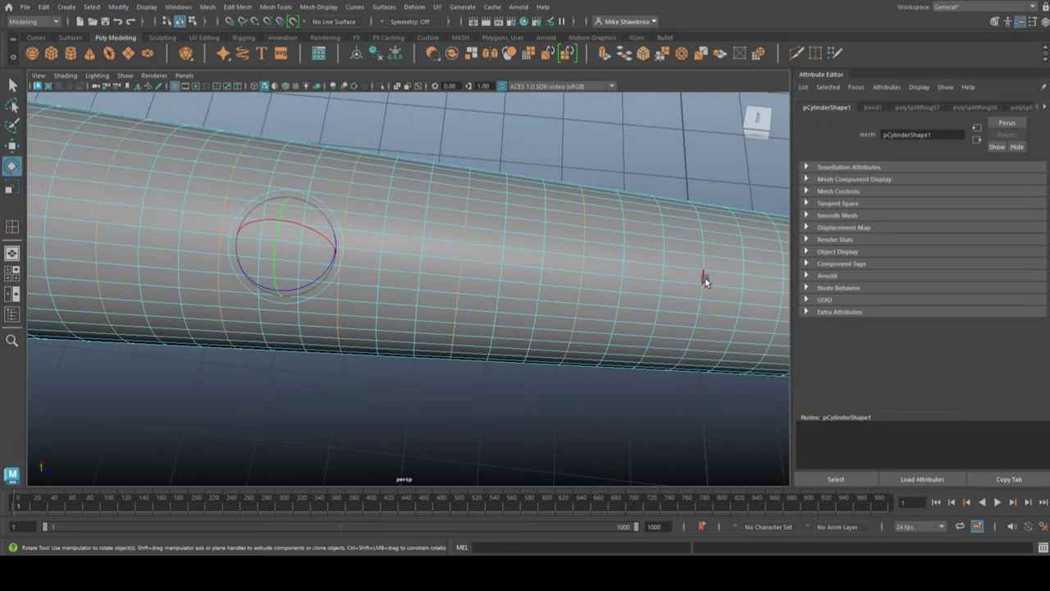
pyautogui.moveTo(704, 280)
pyautogui.keyDown('alt'); pyautogui.mouseDown(button='middle')
pyautogui.moveTo(451, 369)
pyautogui.moveTo(380, 259)
pyautogui.mouseUp(button='middle'); pyautogui.keyUp('alt')
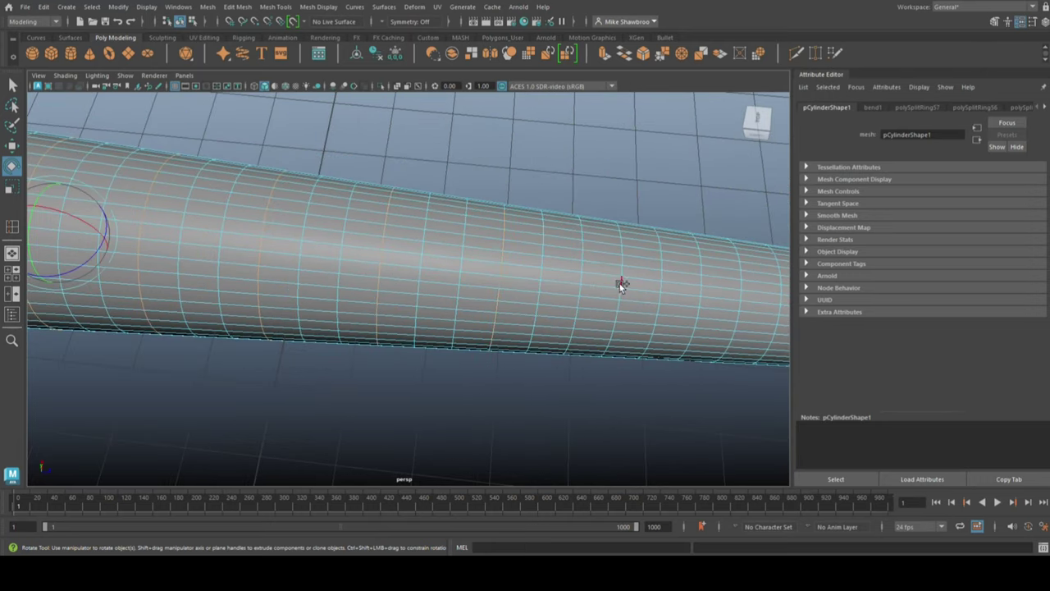
pyautogui.keyDown('alt'); pyautogui.moveTo(620, 283); pyautogui.dragTo(325, 349, button='middle'); pyautogui.keyUp('alt')
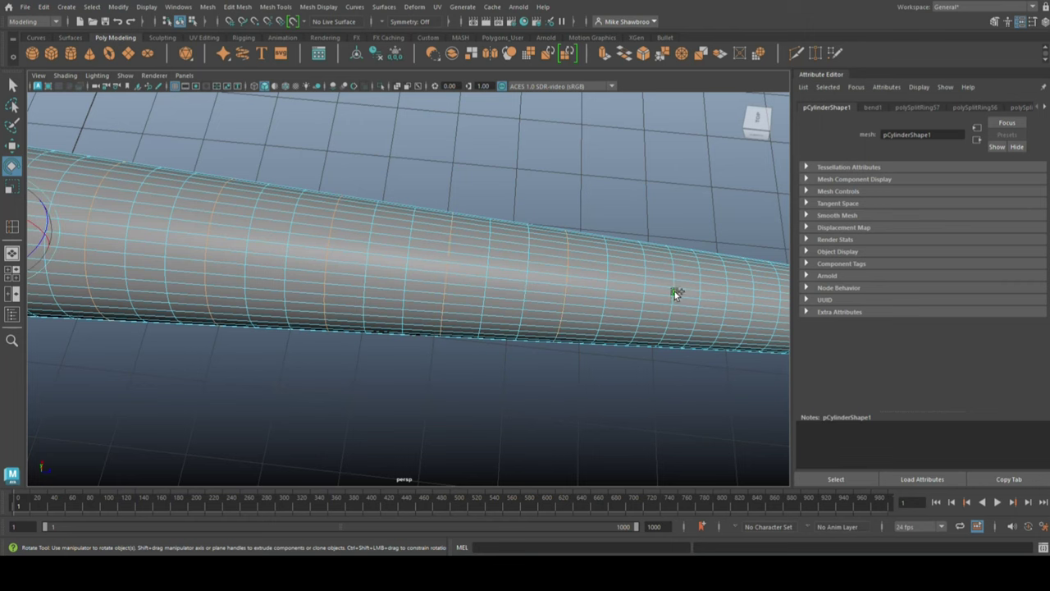
pyautogui.keyDown('alt'); pyautogui.moveTo(675, 293); pyautogui.dragTo(457, 307, button='middle'); pyautogui.keyUp('alt')
pyautogui.keyDown('alt'); pyautogui.moveTo(557, 293); pyautogui.dragTo(401, 356, button='right'); pyautogui.keyUp('alt')
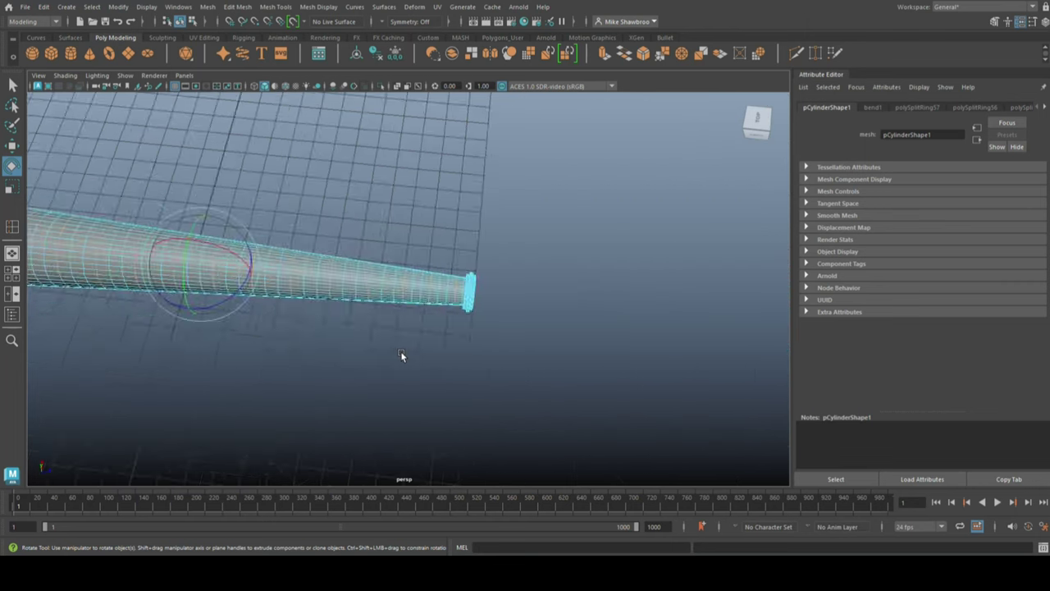
pyautogui.keyDown('alt'); pyautogui.moveTo(401, 356); pyautogui.dragTo(605, 243); pyautogui.keyUp('alt')
pyautogui.scroll(3, 481, 265)
pyautogui.moveTo(481, 264); pyautogui.dragTo(463, 252)
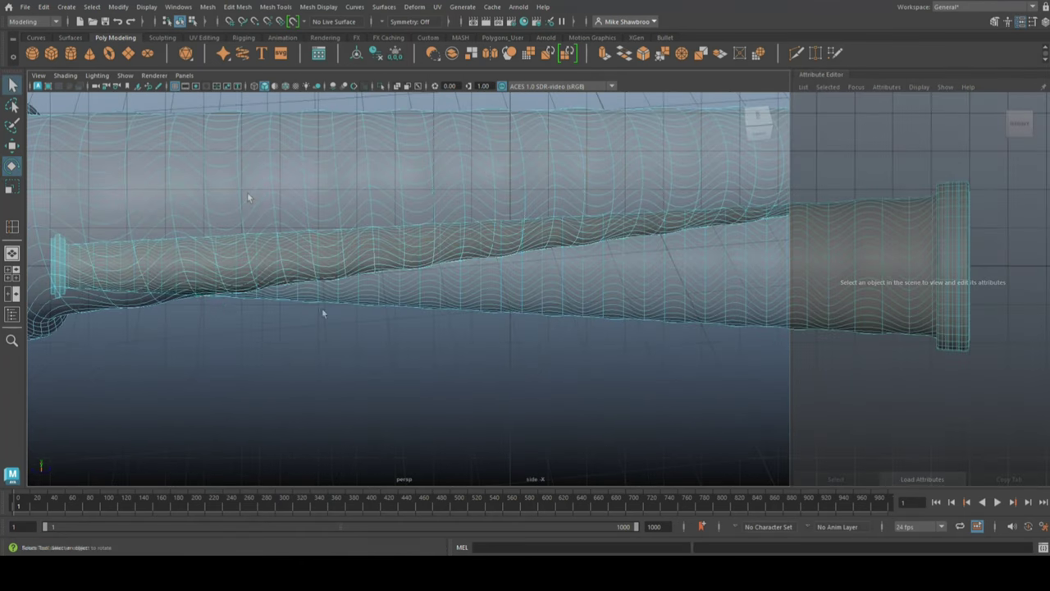
# Step: Detach the wavy middle section with Edit Mesh > Detach and switch to Face mode
pyautogui.click(232, 8)
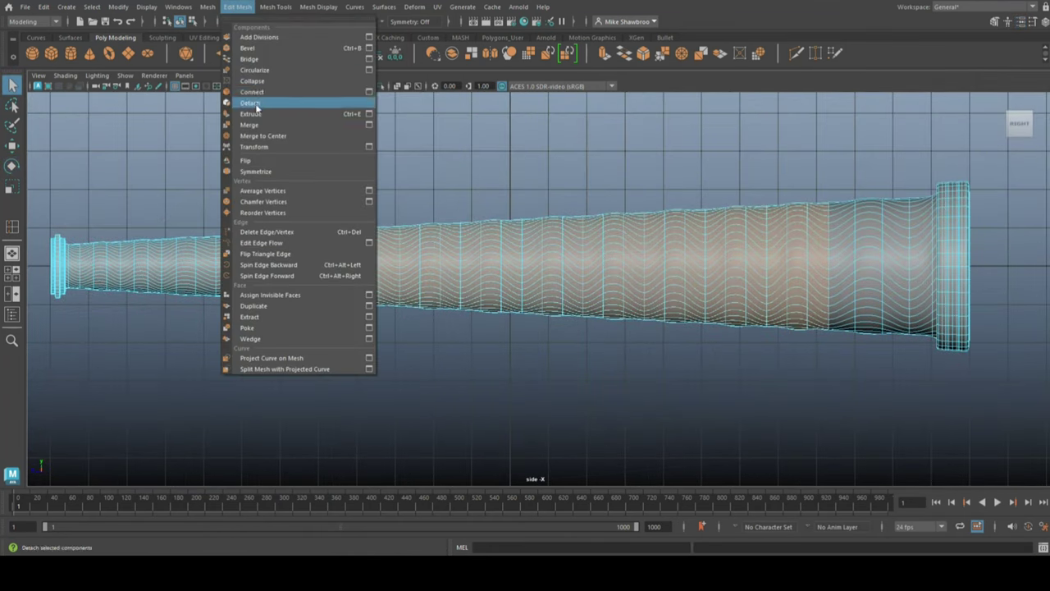
pyautogui.click(246, 105)
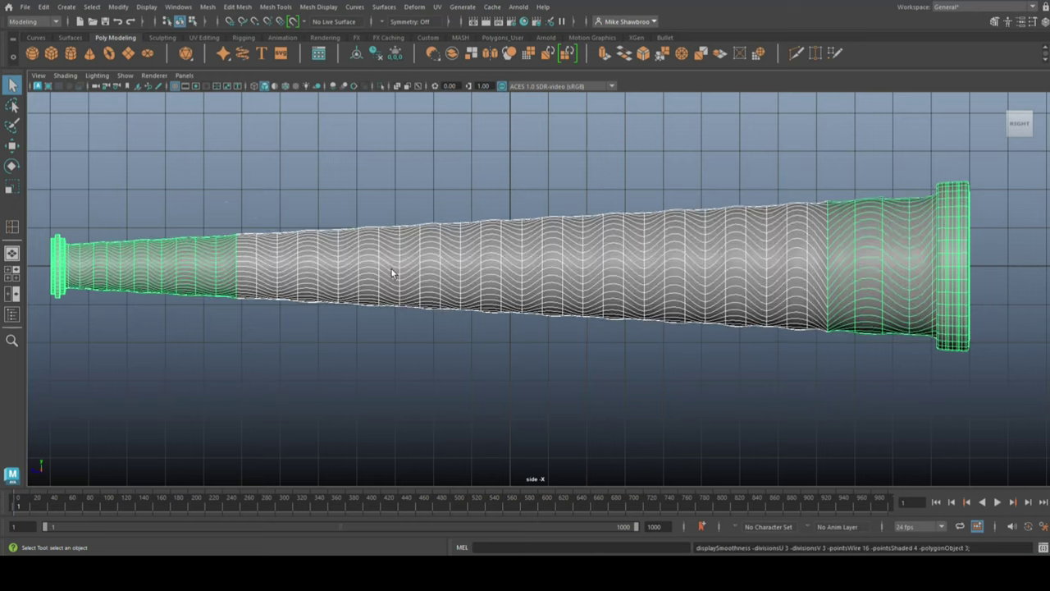
pyautogui.scroll(5, 394, 266)
pyautogui.scroll(-4, 394, 266)
pyautogui.rightClick(427, 243)
pyautogui.click(435, 282)
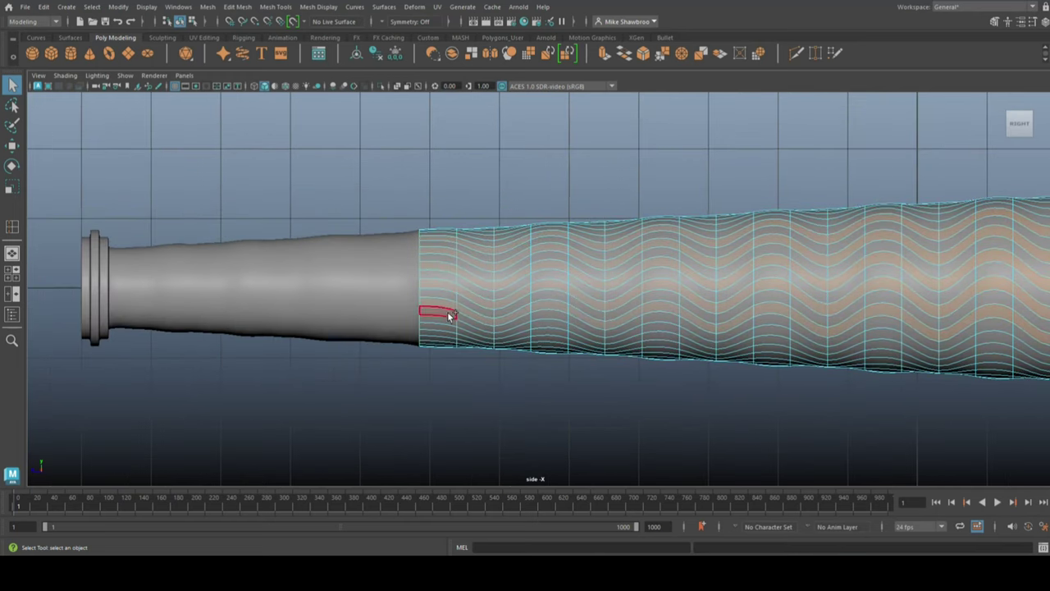
pyautogui.click(12, 252)
pyautogui.scroll(5, 574, 349)
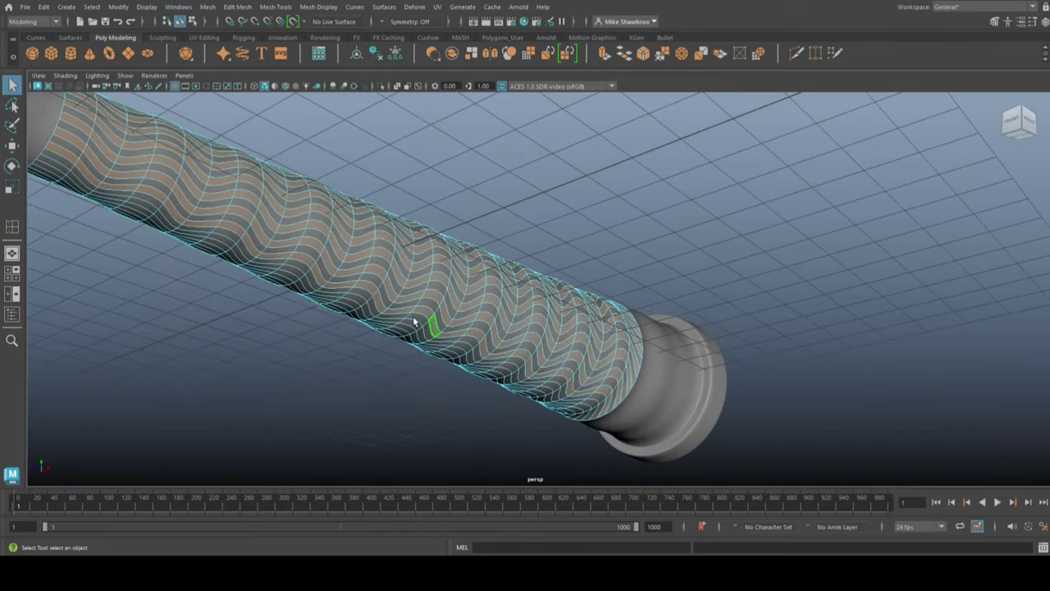
pyautogui.moveTo(574, 349)
pyautogui.keyDown('alt'); pyautogui.mouseDown()
pyautogui.moveTo(228, 185)
pyautogui.moveTo(199, 239)
pyautogui.moveTo(832, 159)
pyautogui.moveTo(789, 152)
pyautogui.moveTo(672, 382)
pyautogui.mouseUp(); pyautogui.keyUp('alt')
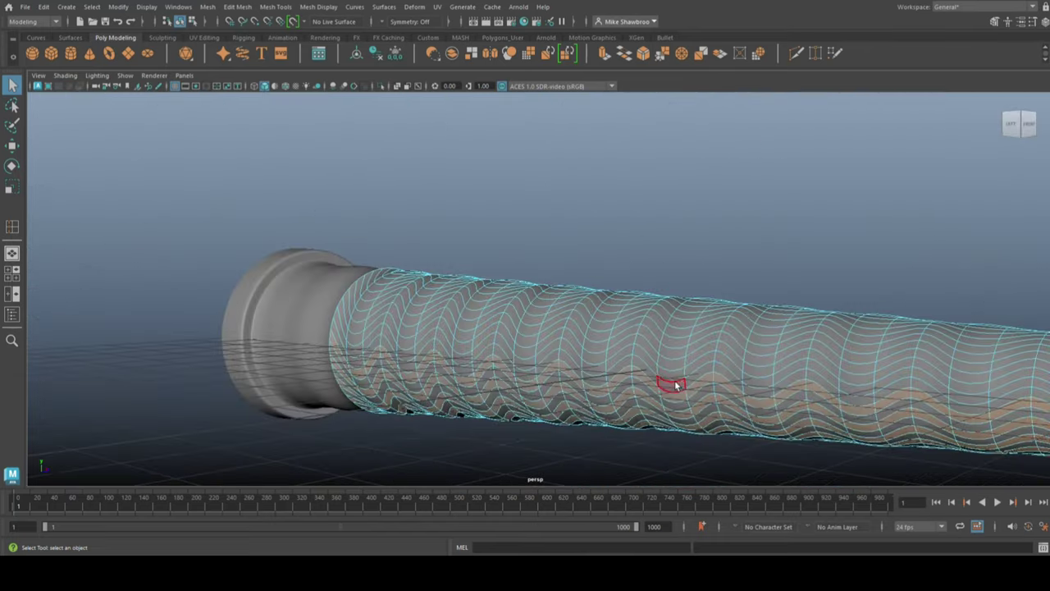
# Step: Extrude the selected wavy face bands into raised ridges and select all tube pieces
pyautogui.keyDown('alt'); pyautogui.moveTo(661, 306); pyautogui.dragTo(658, 194); pyautogui.keyUp('alt')
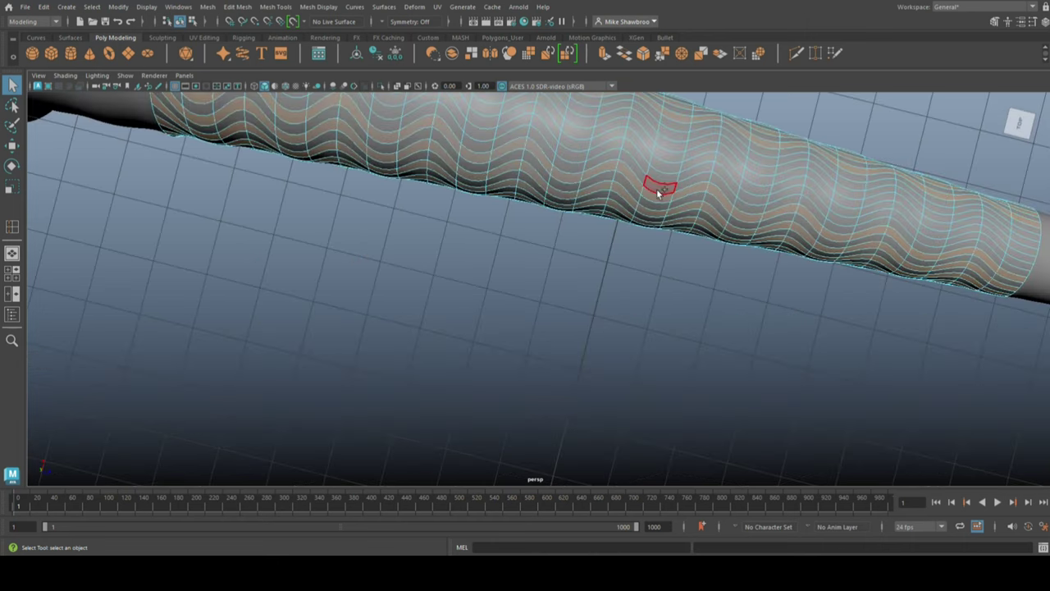
pyautogui.press('a')
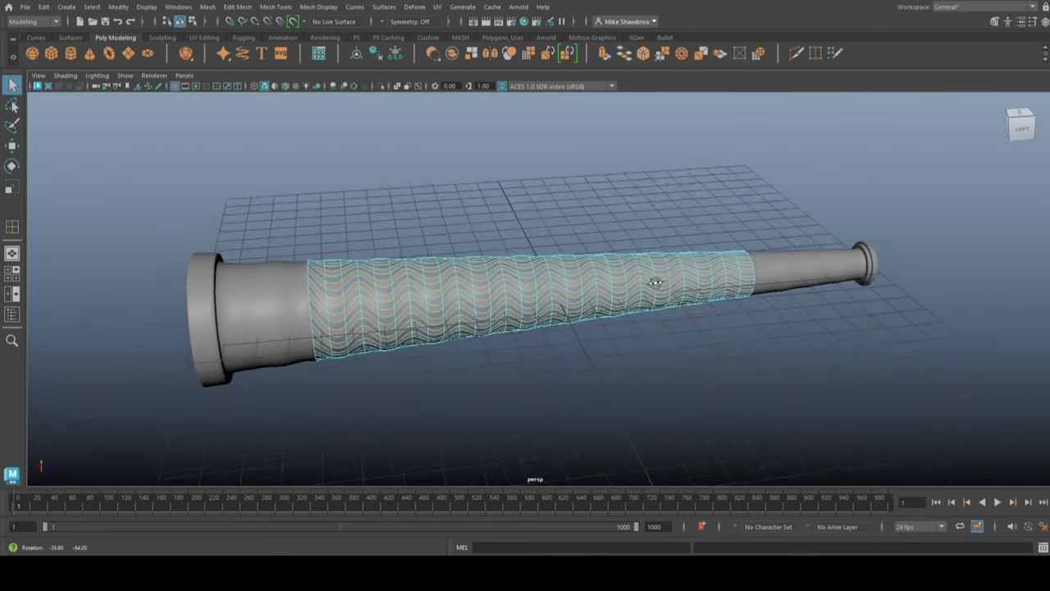
pyautogui.hotkey('ctrl', 'e')
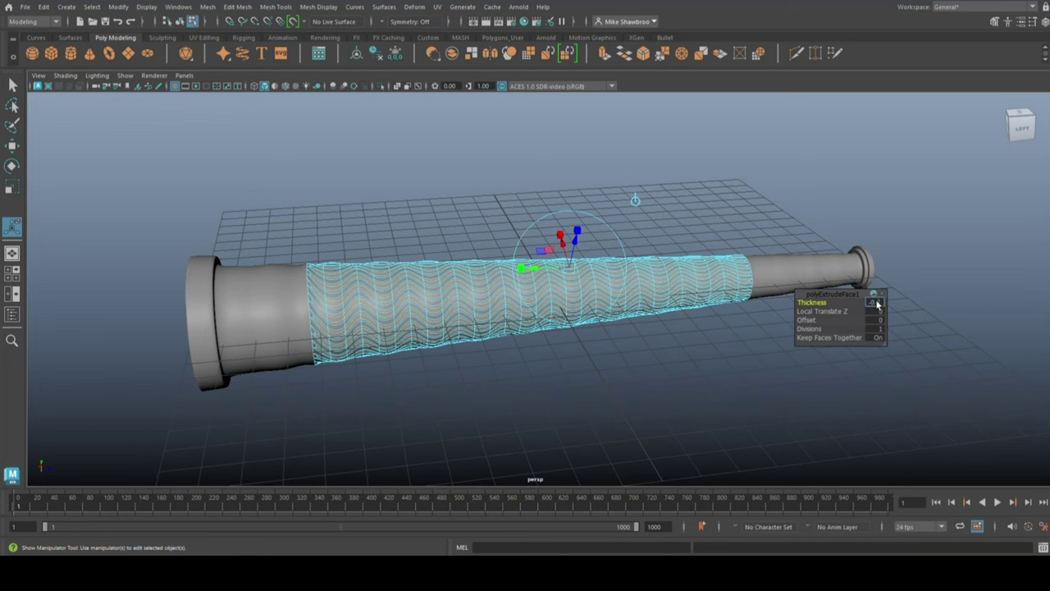
pyautogui.moveTo(383, 235); pyautogui.dragTo(431, 226, button='right')
pyautogui.keyDown('alt'); pyautogui.moveTo(427, 328); pyautogui.dragTo(475, 344); pyautogui.keyUp('alt')
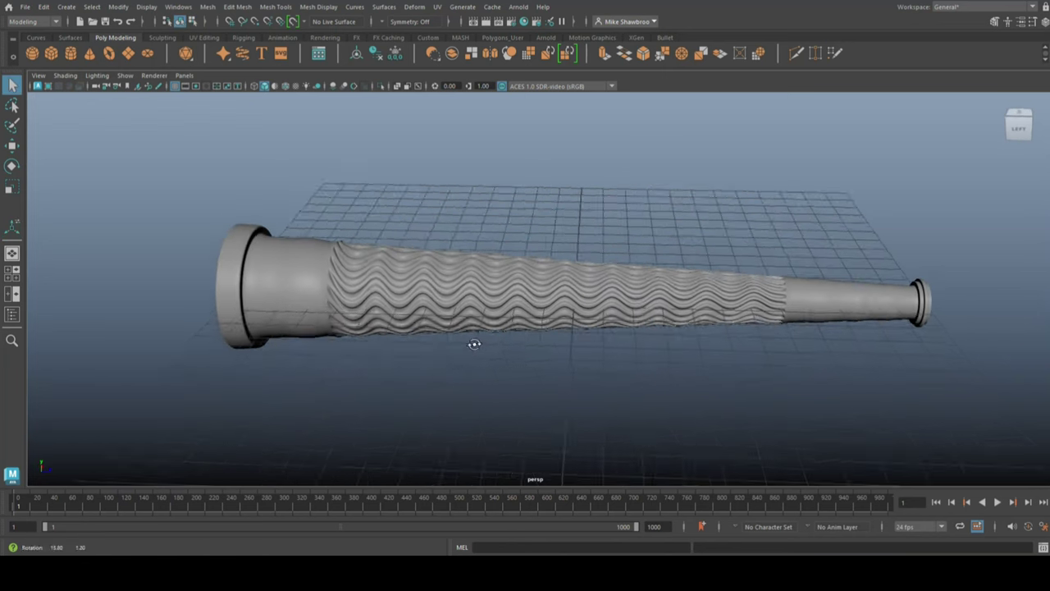
pyautogui.keyDown('shift'); pyautogui.click(578, 294); pyautogui.keyUp('shift')
pyautogui.click(208, 6)
# Step: Combine the pieces into one mesh and merge the overlapping seam vertices
pyautogui.click(238, 47)
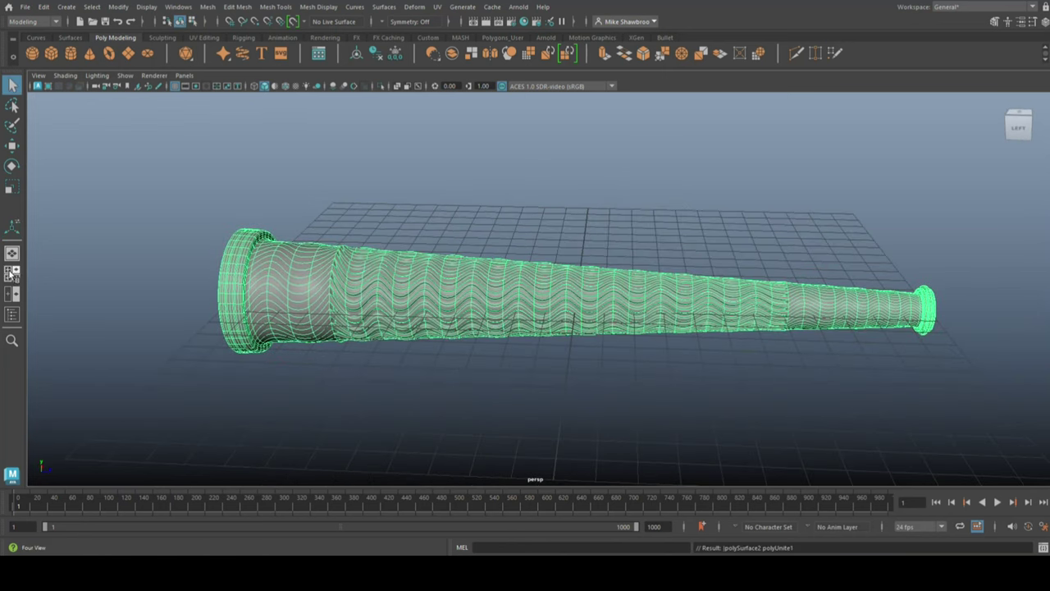
pyautogui.click(11, 274)
pyautogui.press('space')
pyautogui.click(237, 6)
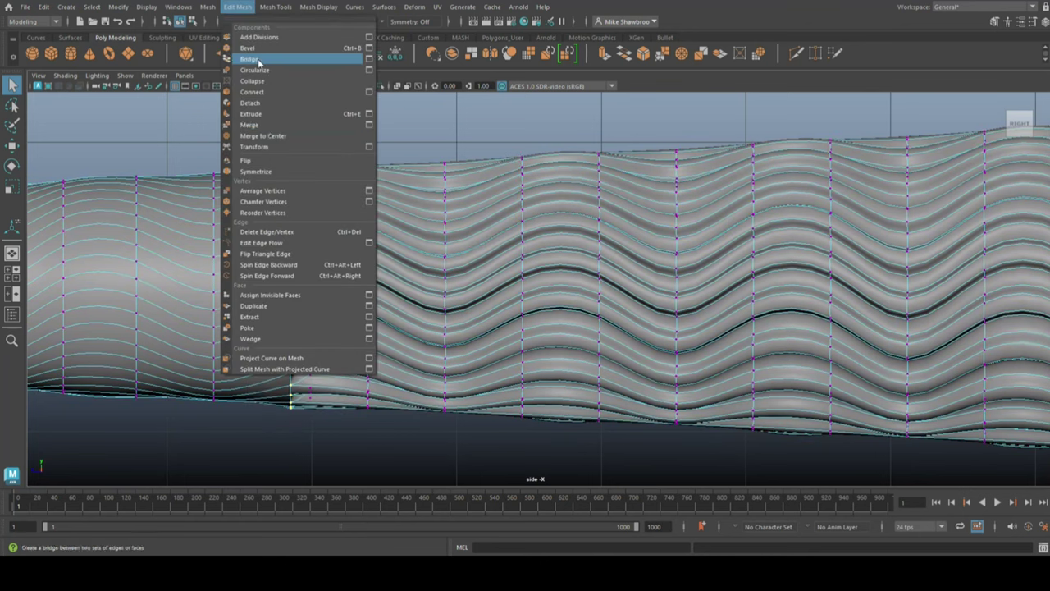
pyautogui.click(254, 128)
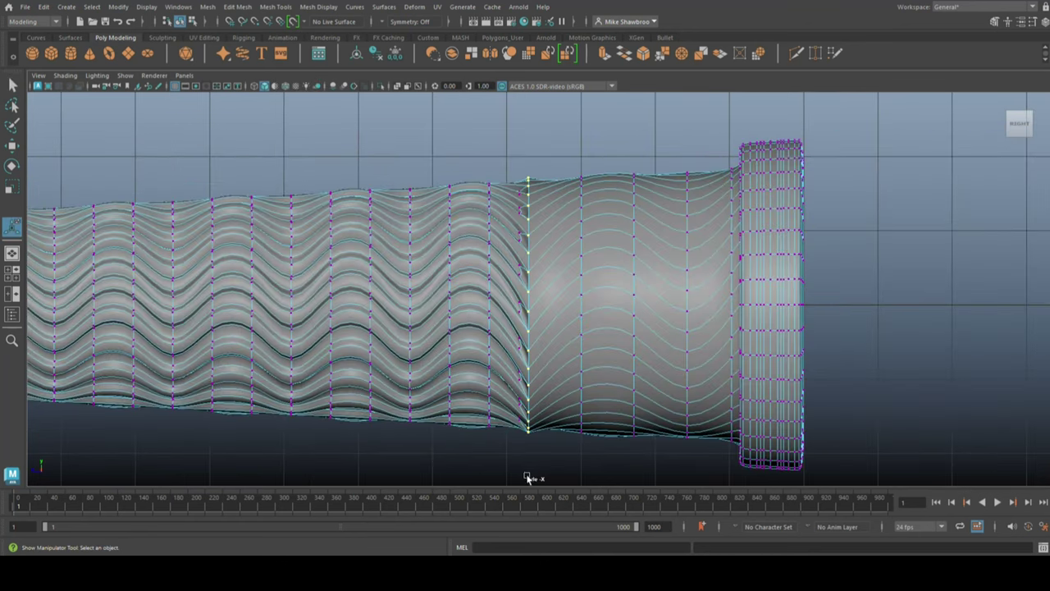
# Step: Extrude the horn's faces to give its walls thickness
pyautogui.press('space')
pyautogui.press('space')
pyautogui.moveTo(374, 243); pyautogui.dragTo(433, 229, button='right')
pyautogui.click(432, 228)
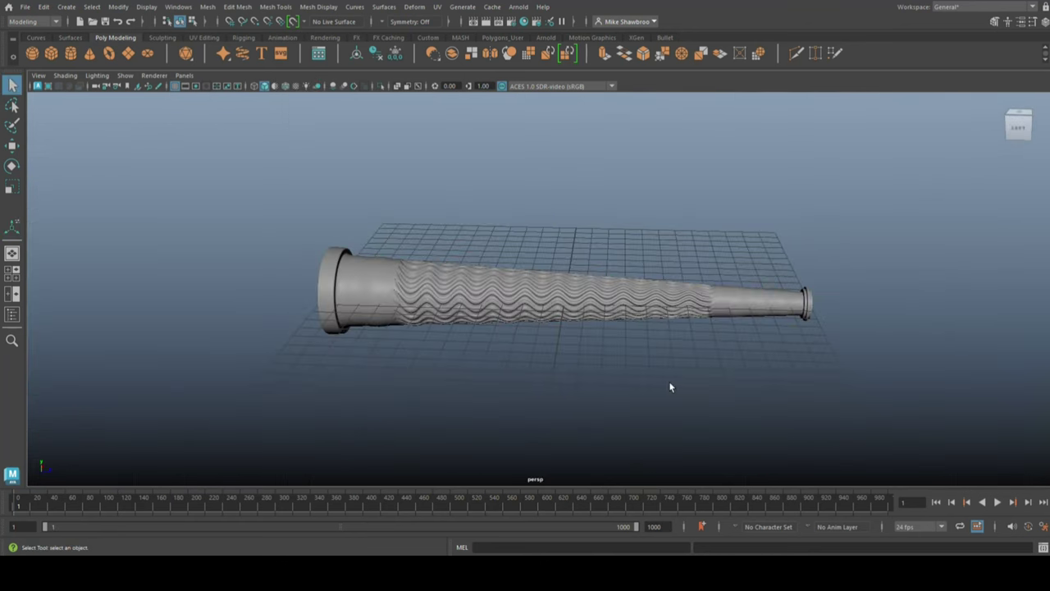
pyautogui.click(572, 317)
pyautogui.moveTo(571, 317)
pyautogui.keyDown('alt'); pyautogui.mouseDown()
pyautogui.moveTo(615, 344)
pyautogui.moveTo(591, 347)
pyautogui.mouseUp(); pyautogui.keyUp('alt')
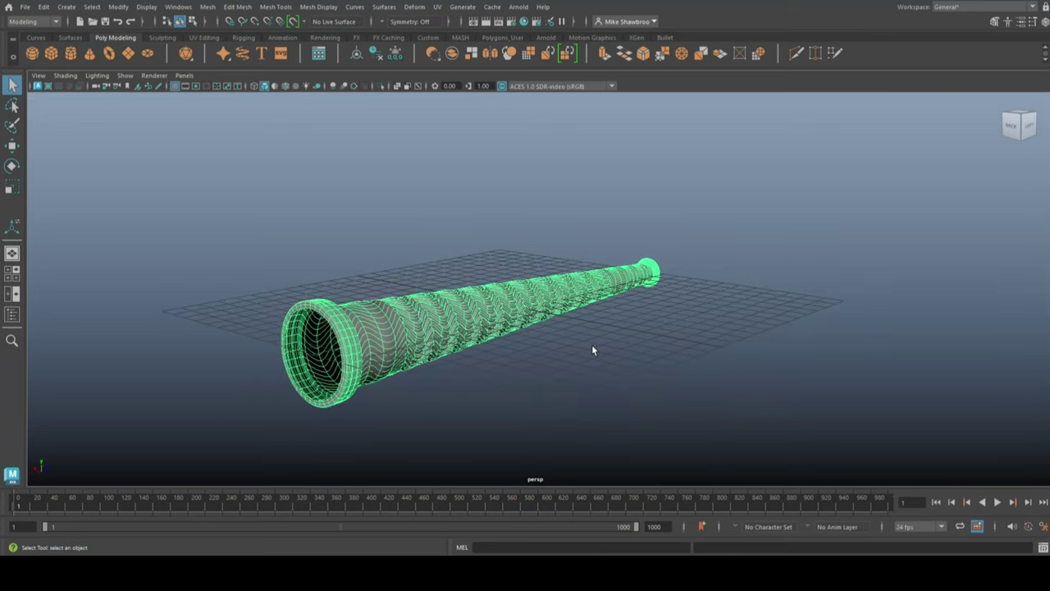
pyautogui.press('t')
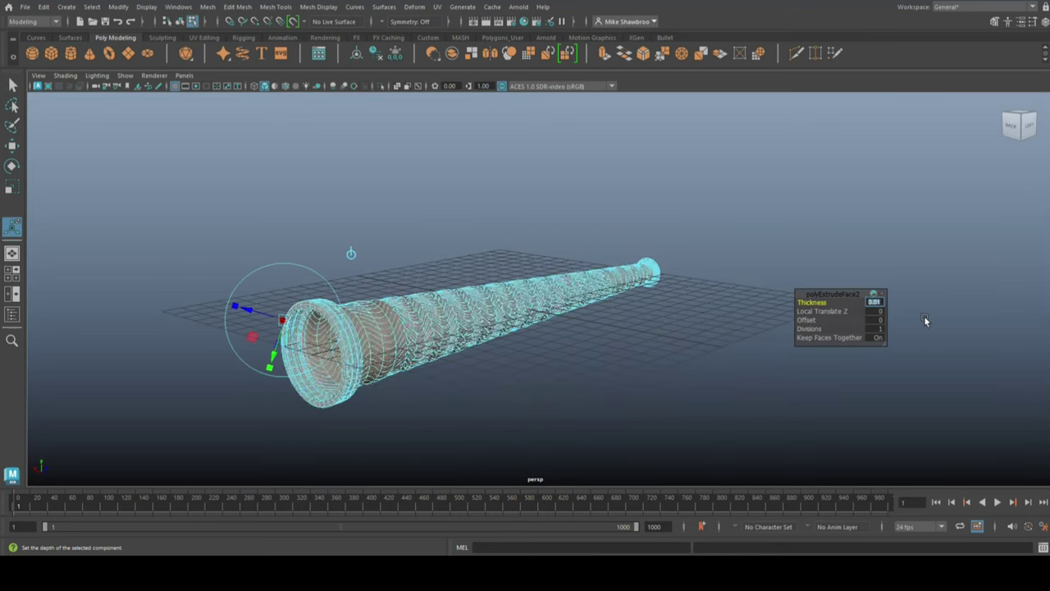
pyautogui.moveTo(430, 243); pyautogui.dragTo(473, 250, button='right')
pyautogui.moveTo(472, 250)
pyautogui.keyDown('alt'); pyautogui.mouseDown()
pyautogui.moveTo(626, 370)
pyautogui.moveTo(615, 382)
pyautogui.mouseUp(); pyautogui.keyUp('alt')
# Step: Add a Nonlinear Bend deformer to the horn mesh
pyautogui.click(591, 312)
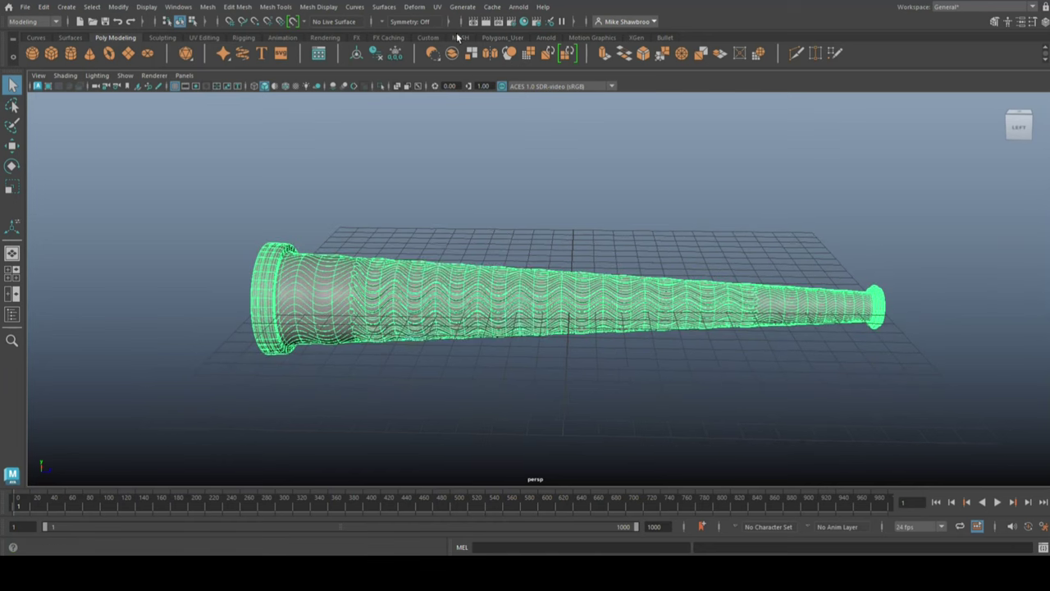
pyautogui.click(414, 6)
pyautogui.click(560, 207)
pyautogui.scroll(-5, 574, 210)
# Step: Rotate the bend handle 90 degrees and raise bend1 Curvature to about 53
pyautogui.press('e')
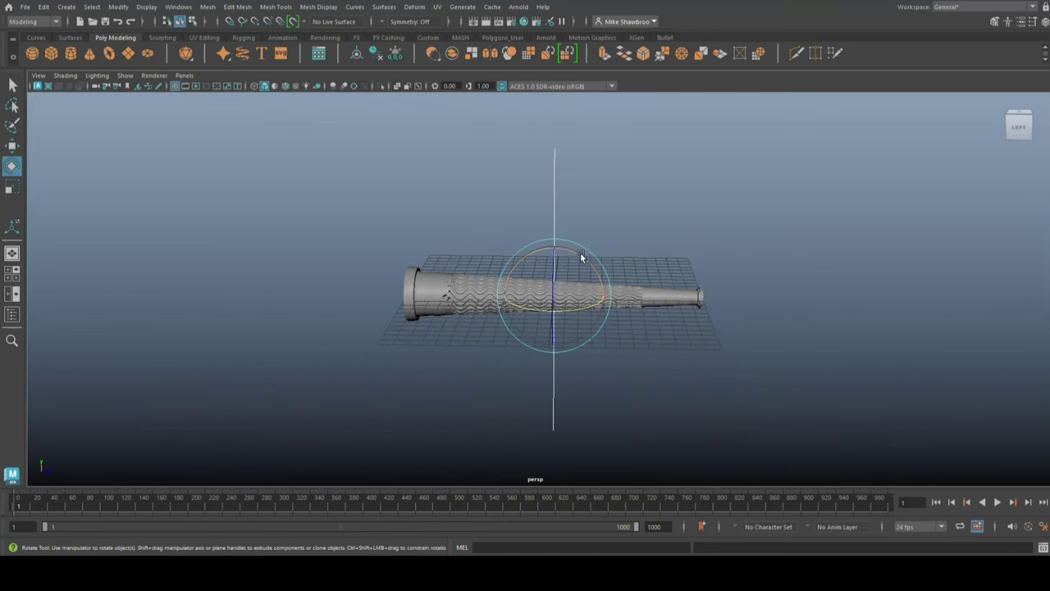
pyautogui.moveTo(581, 257); pyautogui.dragTo(664, 305)
pyautogui.hotkey('ctrl', 'a')
pyautogui.moveTo(978, 179); pyautogui.dragTo(998, 178)
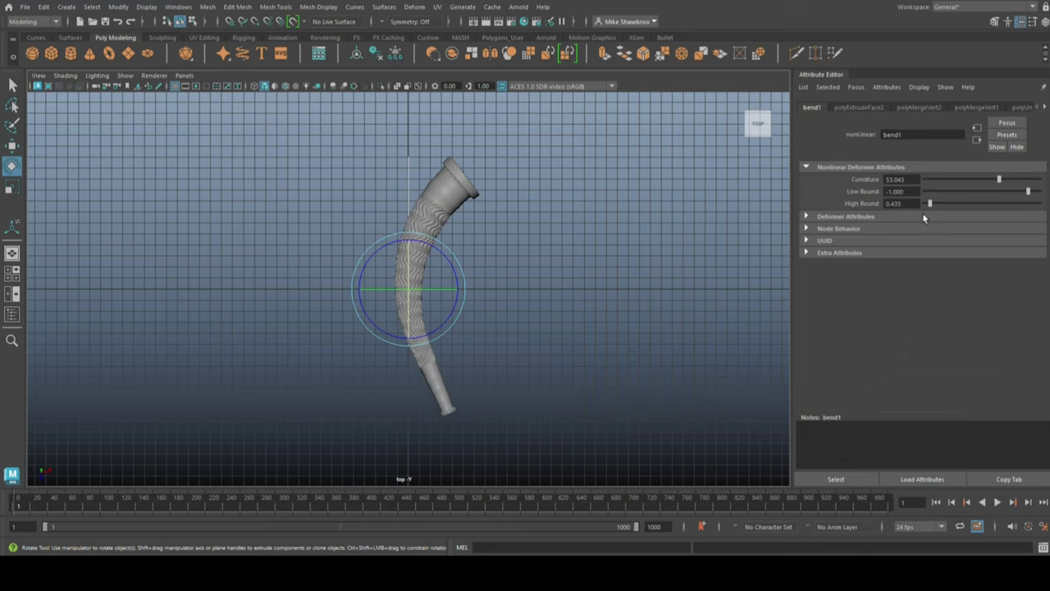
pyautogui.press('space')
pyautogui.press('space')
# Step: Delete the bent horn's construction history to make the curve permanent, then deselect it
pyautogui.click(514, 357)
pyautogui.click(386, 279)
pyautogui.click(43, 7)
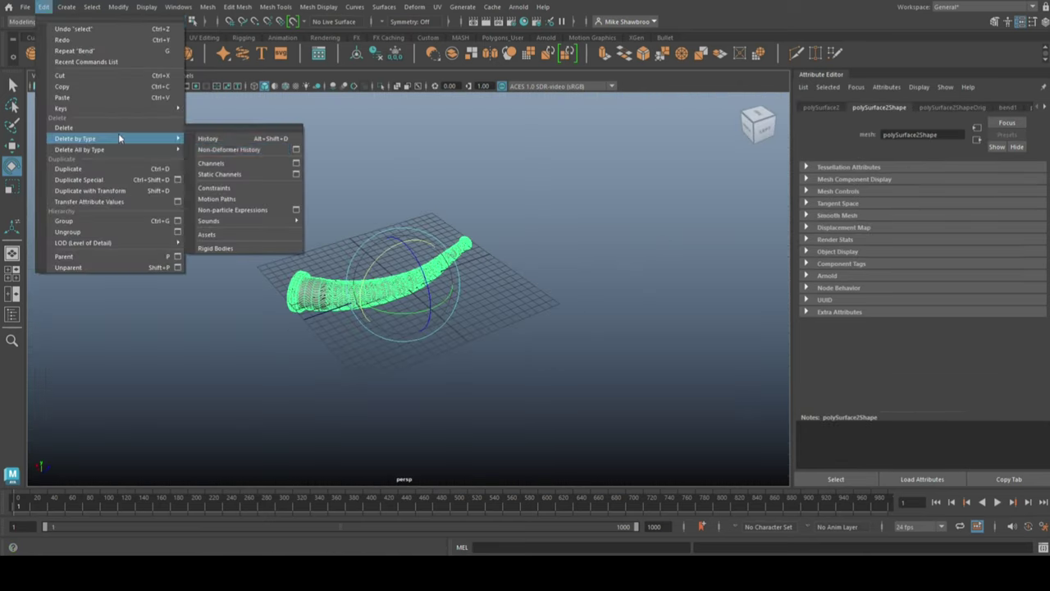
pyautogui.click(246, 142)
pyautogui.moveTo(426, 303)
pyautogui.keyDown('alt'); pyautogui.mouseDown()
pyautogui.moveTo(468, 405)
pyautogui.moveTo(459, 387)
pyautogui.mouseUp(); pyautogui.keyUp('alt')
pyautogui.press('w')
pyautogui.click(563, 390)
pyautogui.moveTo(563, 390)
pyautogui.keyDown('alt'); pyautogui.mouseDown()
pyautogui.moveTo(555, 410)
pyautogui.moveTo(443, 398)
pyautogui.moveTo(282, 437)
pyautogui.mouseUp(); pyautogui.keyUp('alt')
# Step: Create a new polygon cylinder, move it beside the horn and frame it
pyautogui.click(71, 54)
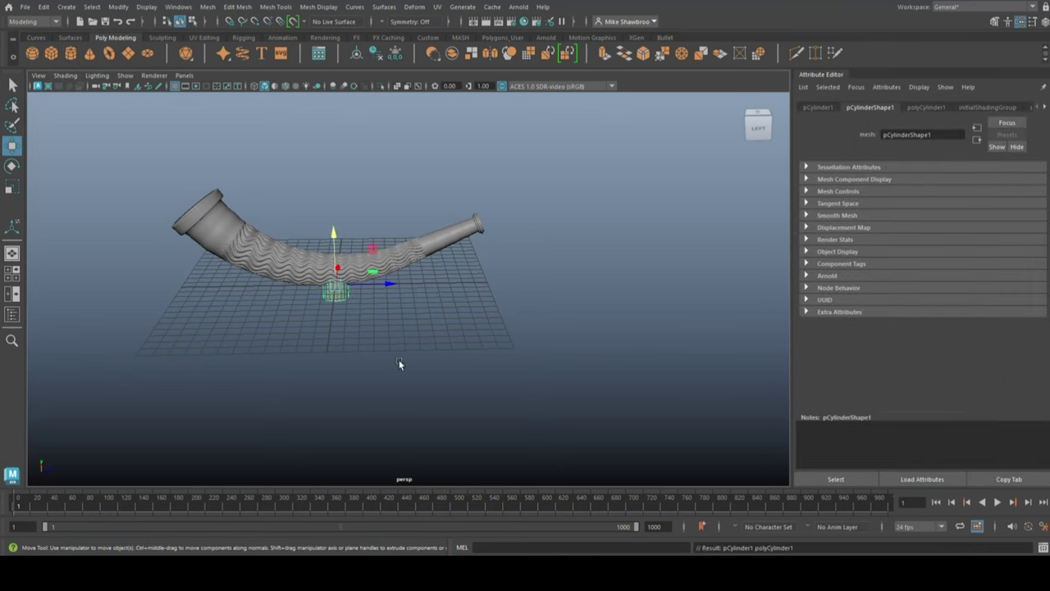
pyautogui.moveTo(398, 359)
pyautogui.keyDown('alt'); pyautogui.mouseDown()
pyautogui.moveTo(335, 300)
pyautogui.moveTo(485, 352)
pyautogui.mouseUp(); pyautogui.keyUp('alt')
pyautogui.press('space')
pyautogui.press('space')
pyautogui.press('f')
# Step: Enter subdivision values 8 and 6 so the cylinder becomes eight-sided
pyautogui.rightClick(353, 254)
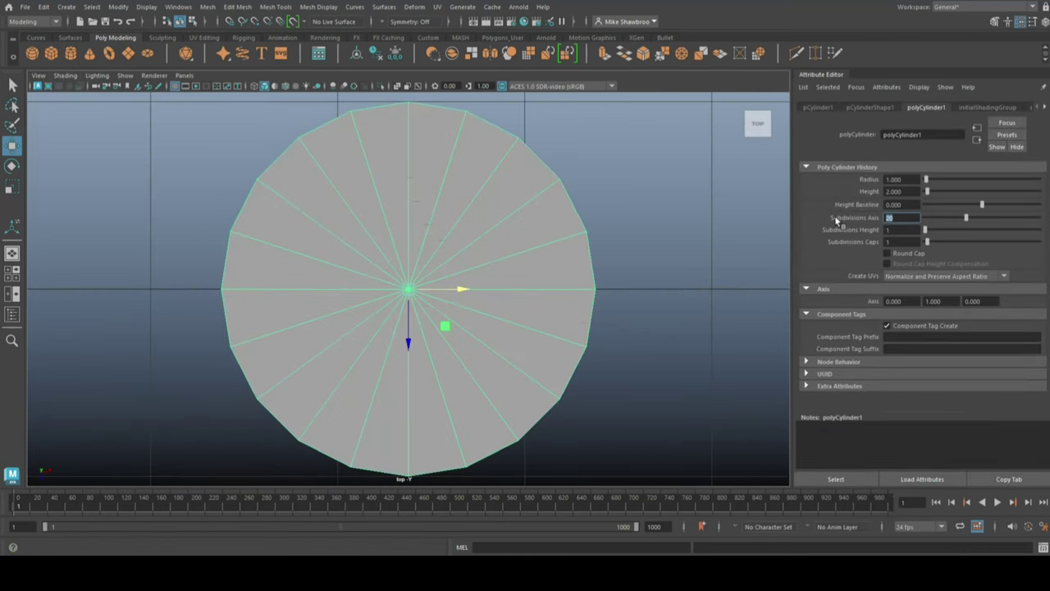
pyautogui.write('8')
pyautogui.press('Return')
pyautogui.write('6')
pyautogui.press('Return')
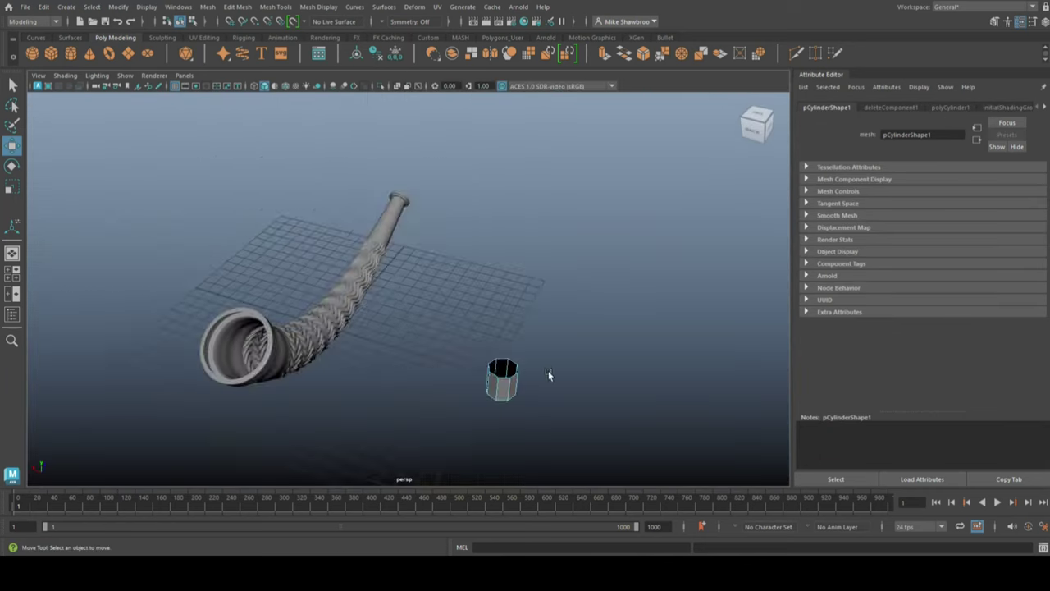
# Step: Extrude the open band's rim edges and scale them inward to thicken the wall
pyautogui.moveTo(480, 256); pyautogui.dragTo(533, 227, button='right')
pyautogui.press('r')
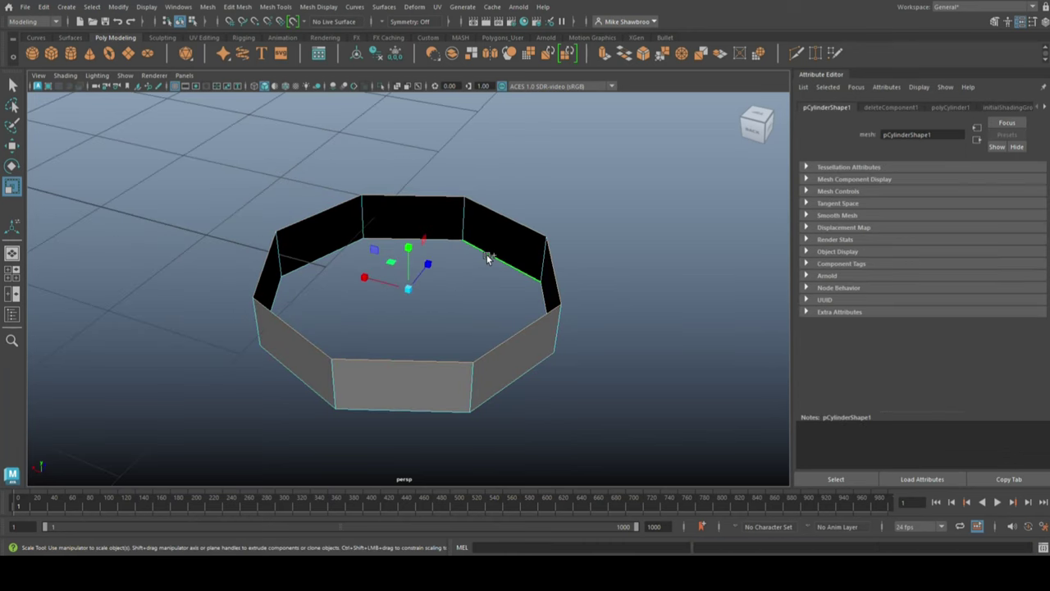
pyautogui.hotkey('ctrl', 'e')
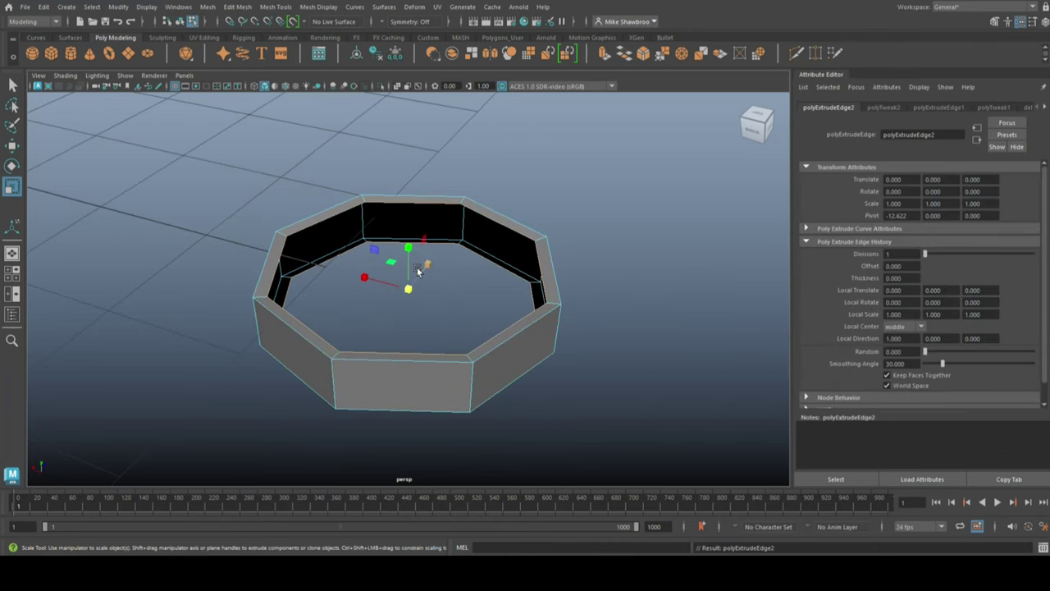
pyautogui.moveTo(410, 287); pyautogui.dragTo(408, 238)
pyautogui.moveTo(488, 261); pyautogui.dragTo(596, 228, button='right')
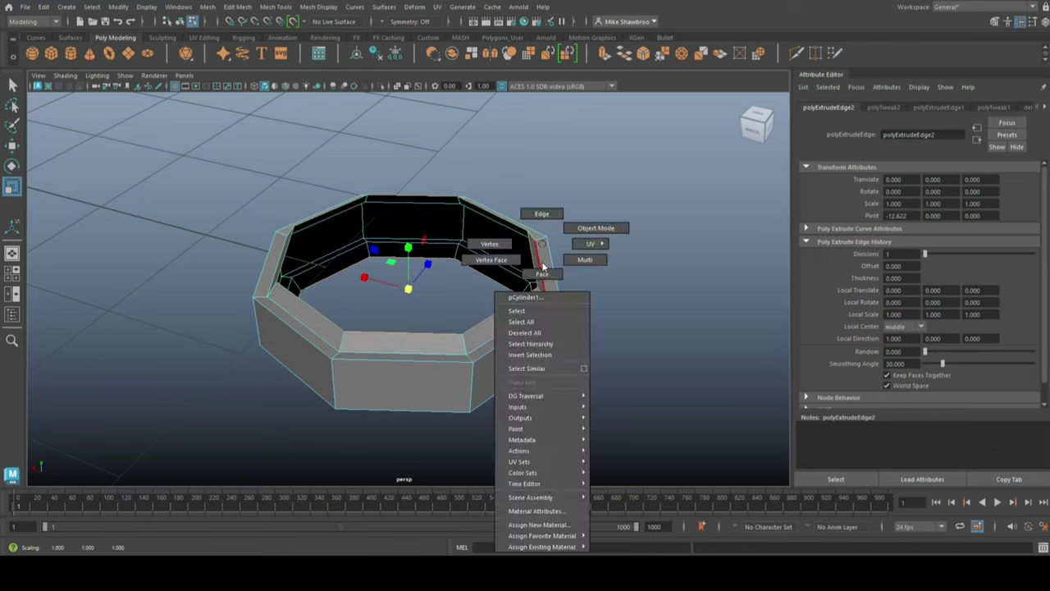
pyautogui.press('e')
pyautogui.moveTo(573, 350)
pyautogui.keyDown('alt'); pyautogui.mouseDown()
pyautogui.moveTo(469, 298)
pyautogui.moveTo(567, 348)
pyautogui.mouseUp(); pyautogui.keyUp('alt')
# Step: Insert several edge loops running around the ring's width
pyautogui.keyDown('shift'); pyautogui.moveTo(568, 348); pyautogui.dragTo(325, 205, button='right'); pyautogui.keyUp('shift')
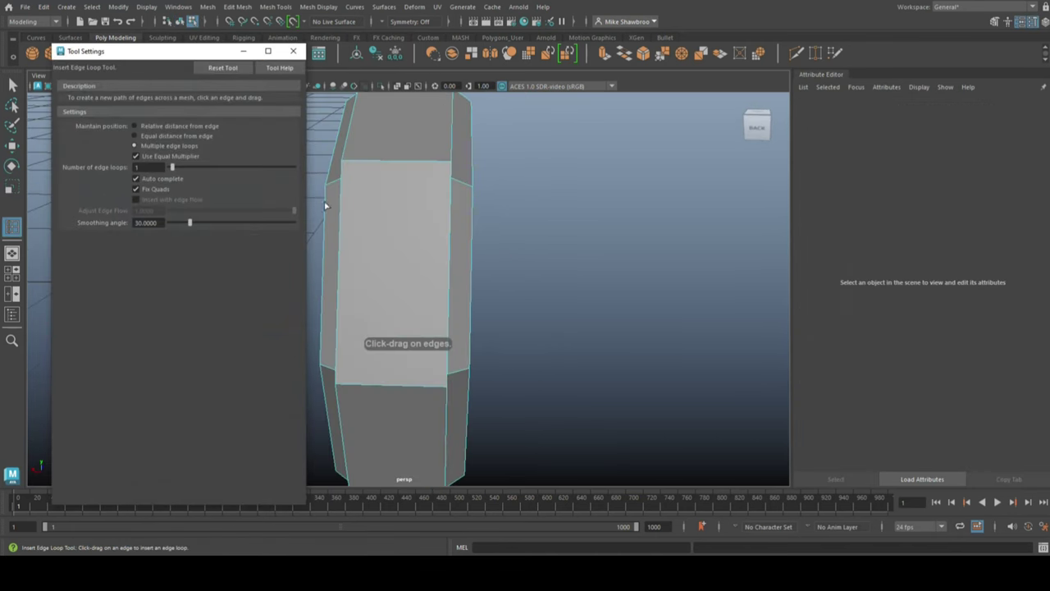
pyautogui.moveTo(443, 287)
pyautogui.keyDown('alt'); pyautogui.mouseDown()
pyautogui.moveTo(492, 246)
pyautogui.moveTo(415, 279)
pyautogui.moveTo(516, 209)
pyautogui.moveTo(449, 263)
pyautogui.mouseUp(); pyautogui.keyUp('alt')
pyautogui.click(515, 210)
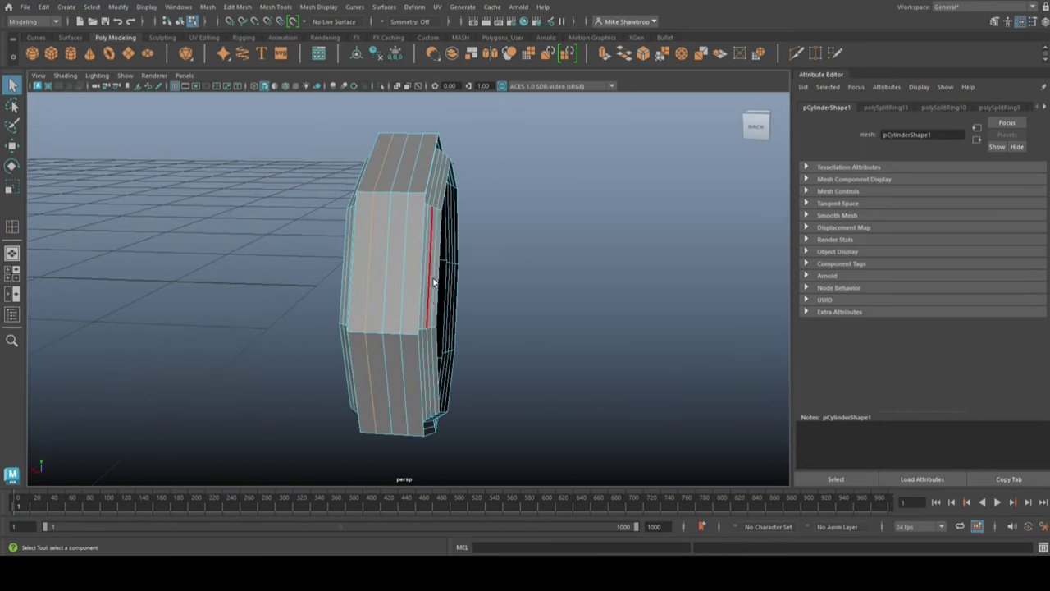
pyautogui.keyDown('alt'); pyautogui.moveTo(513, 325); pyautogui.dragTo(629, 300); pyautogui.keyUp('alt')
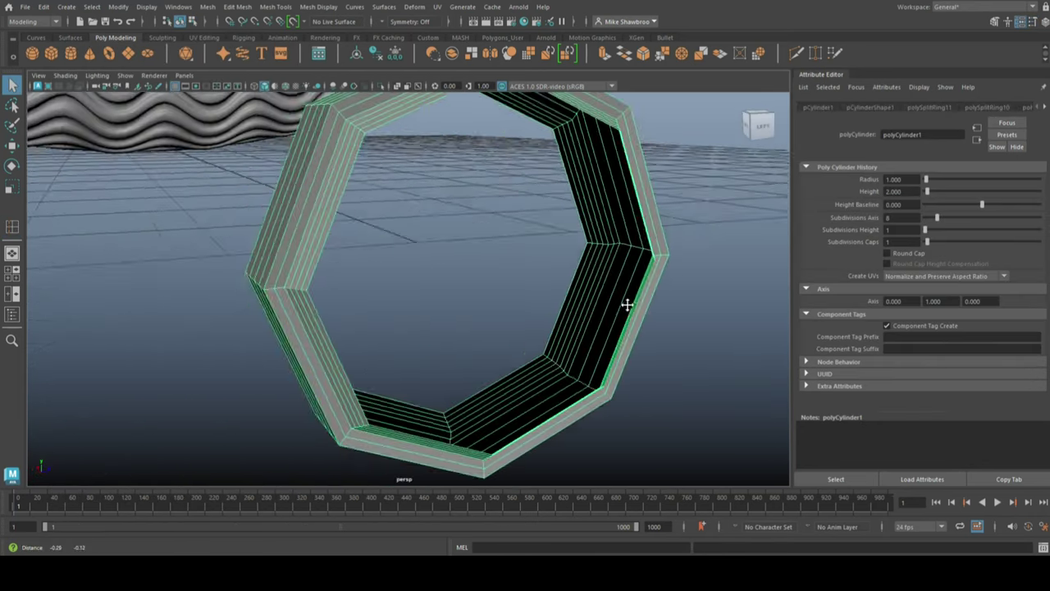
# Step: Isolate the ring and frame it in an enlarged side view
pyautogui.press('space')
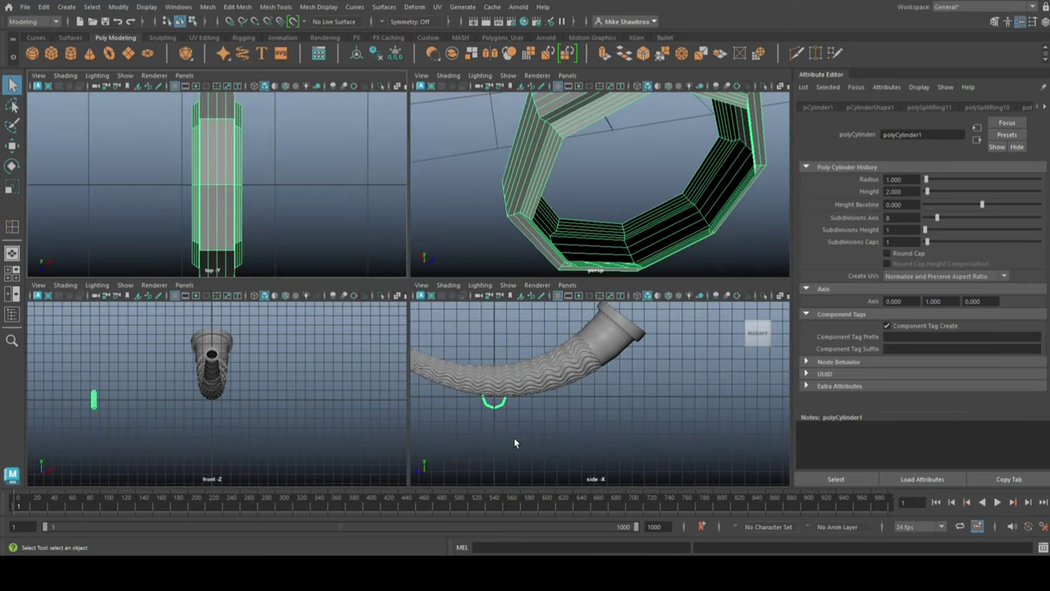
pyautogui.press('space')
pyautogui.hotkey('ctrl', '1')
pyautogui.press('f')
pyautogui.click(529, 305)
pyautogui.scroll(2, 529, 305)
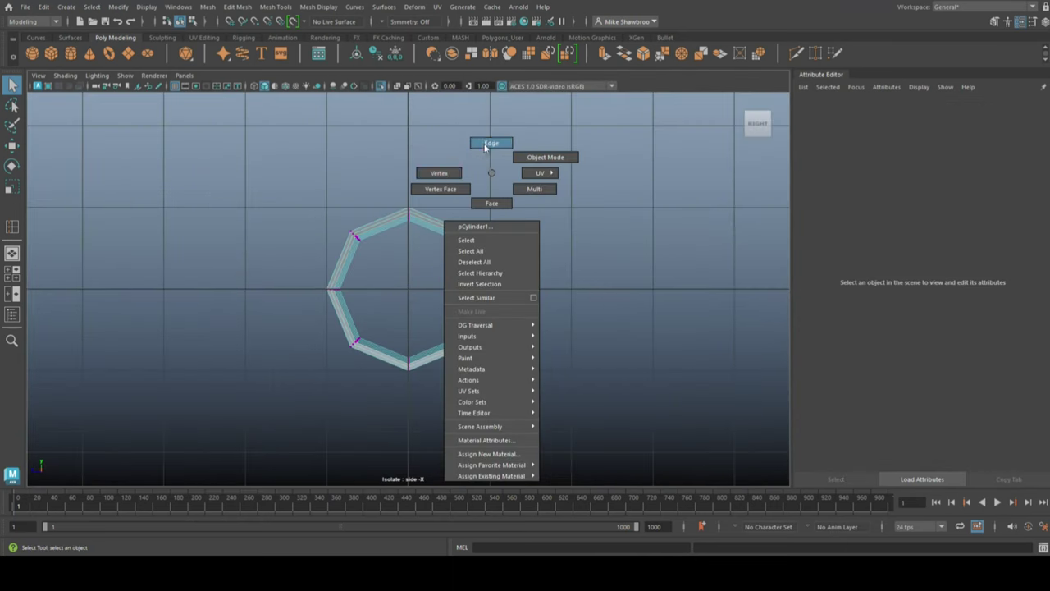
pyautogui.moveTo(490, 173); pyautogui.dragTo(544, 157, button='right')
pyautogui.scroll(3, 492, 344)
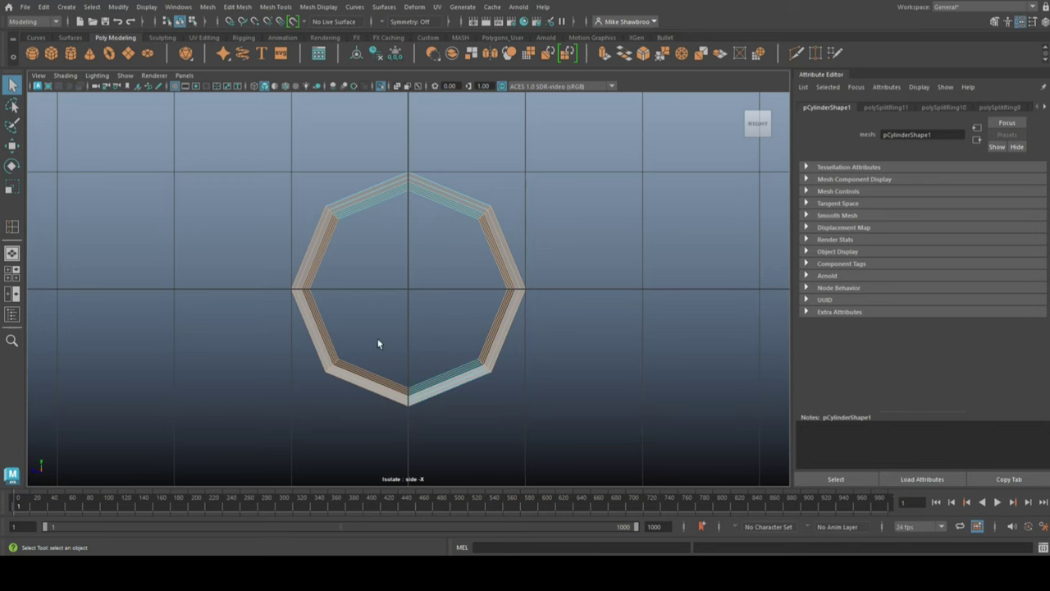
# Step: Bevel the ring's edges and increase the number of bevel segments
pyautogui.press('space')
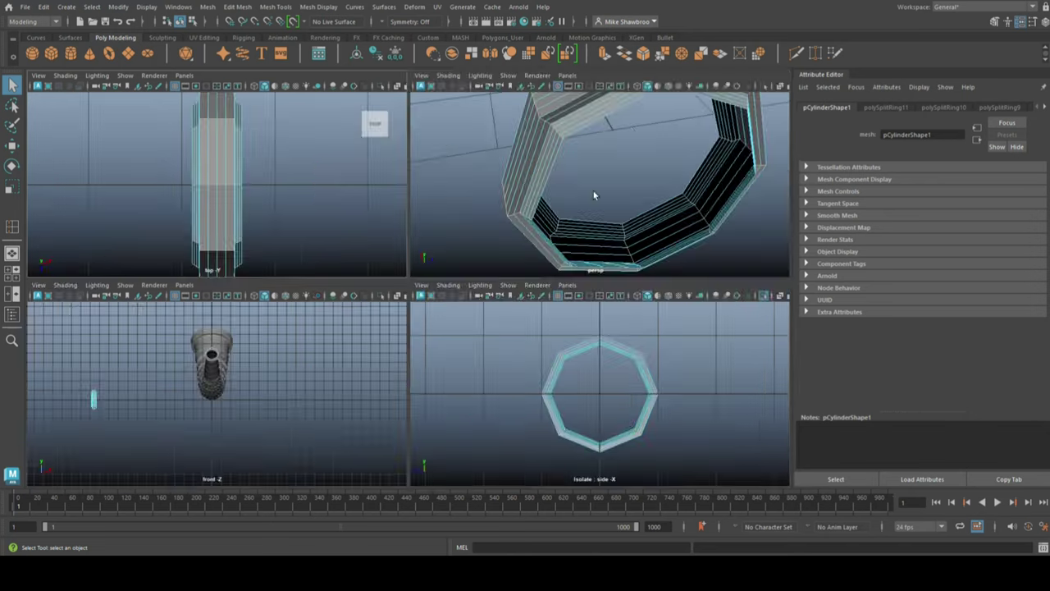
pyautogui.press('space')
pyautogui.hotkey('ctrl', 'b')
pyautogui.moveTo(660, 309); pyautogui.dragTo(410, 243)
pyautogui.click(589, 235)
pyautogui.click(637, 323)
# Step: Select a vertical edge loop on the ring and scale it
pyautogui.click(409, 243)
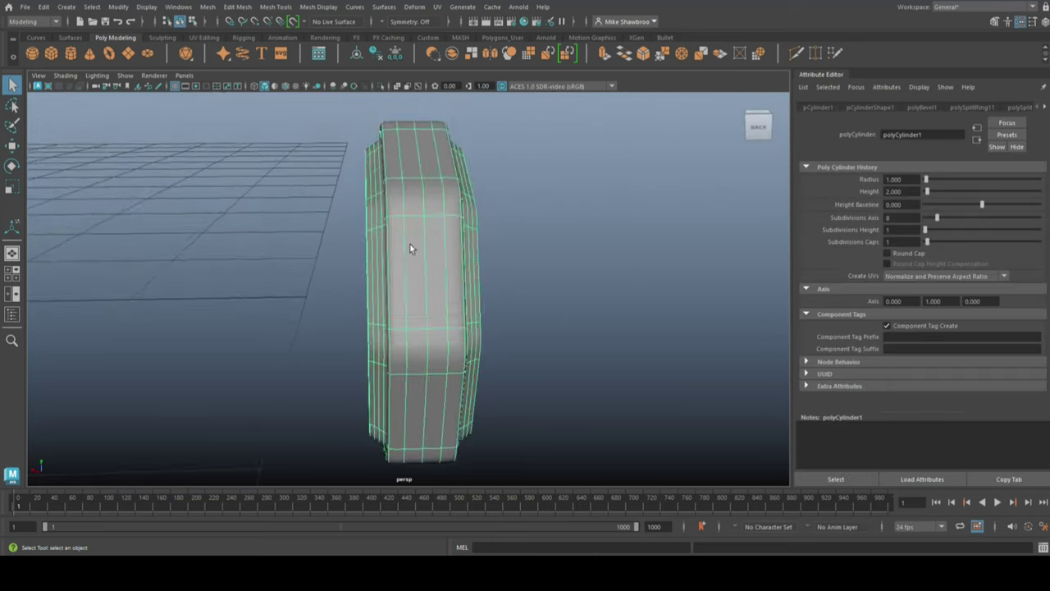
pyautogui.press('f')
pyautogui.moveTo(403, 196); pyautogui.dragTo(382, 225, button='right')
pyautogui.doubleClick(451, 248)
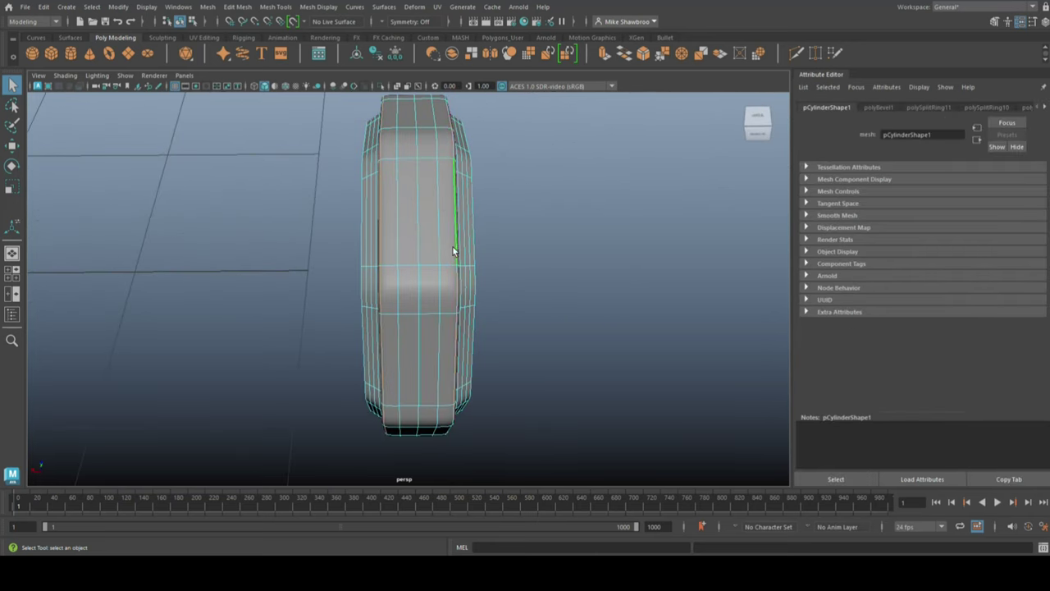
pyautogui.press('r')
pyautogui.keyDown('alt'); pyautogui.moveTo(417, 200); pyautogui.dragTo(423, 295); pyautogui.keyUp('alt')
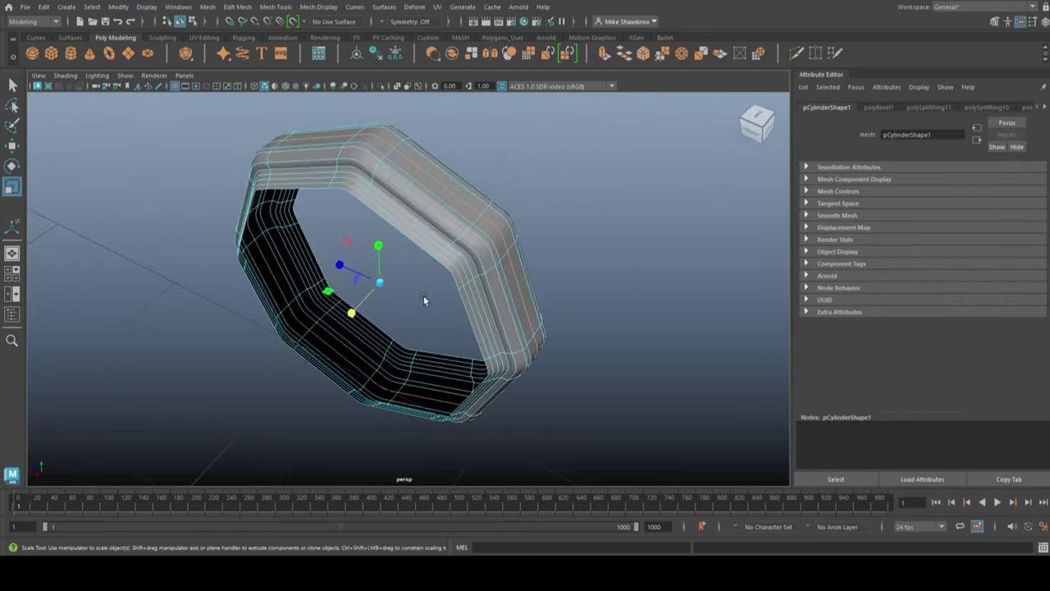
pyautogui.moveTo(462, 211); pyautogui.dragTo(520, 194, button='right')
# Step: Apply Mesh > Smooth to the ring and turn off Isolate Select to show the horn
pyautogui.click(208, 7)
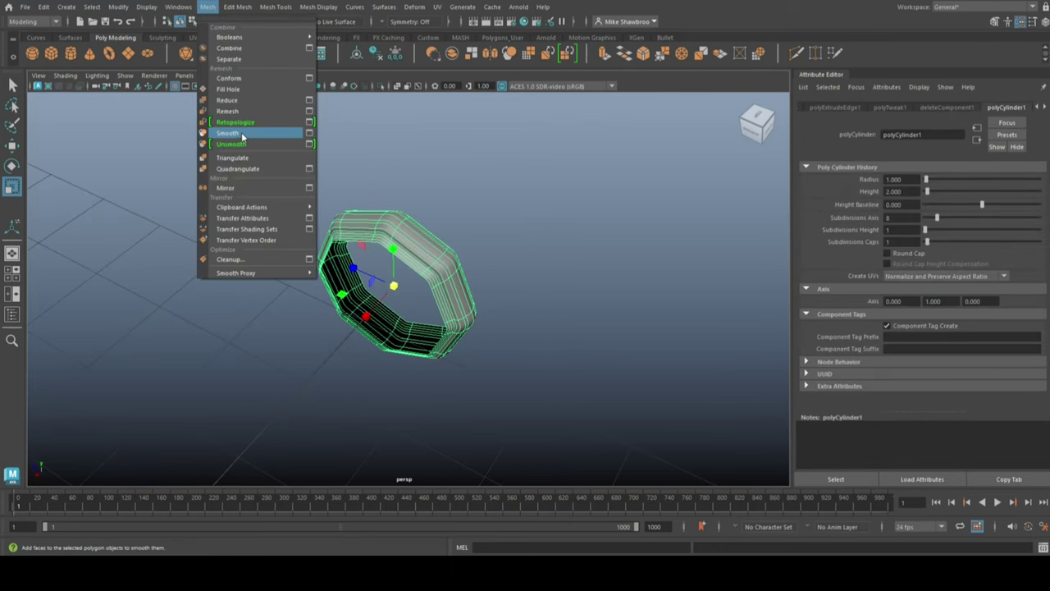
pyautogui.click(238, 132)
pyautogui.keyDown('alt'); pyautogui.moveTo(441, 263); pyautogui.dragTo(317, 273, button='right'); pyautogui.keyUp('alt')
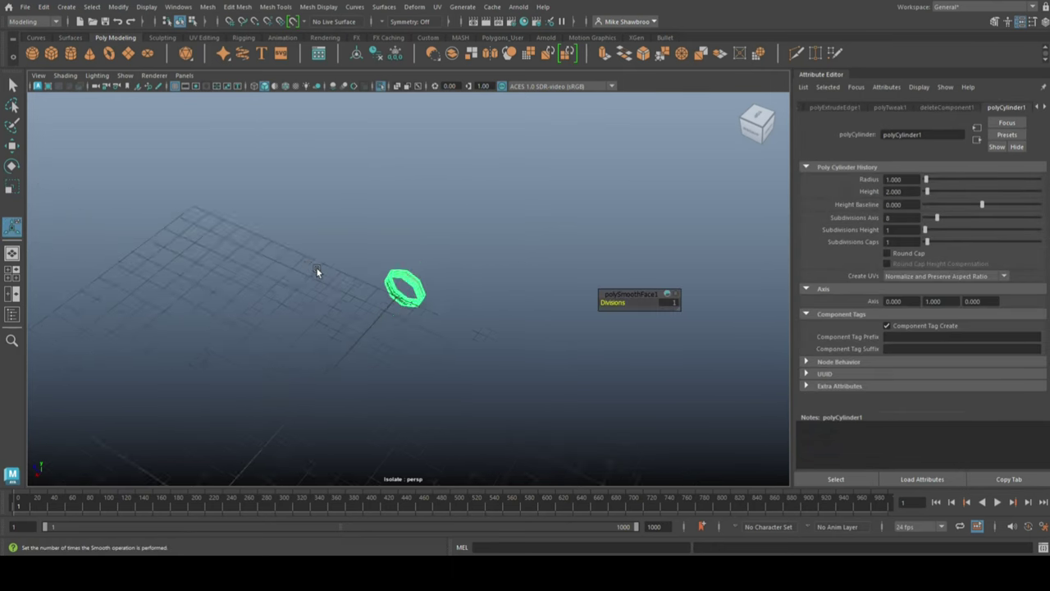
pyautogui.hotkey('ctrl', '1')
pyautogui.press('e')
pyautogui.keyDown('alt'); pyautogui.moveTo(324, 273); pyautogui.dragTo(463, 407); pyautogui.keyUp('alt')
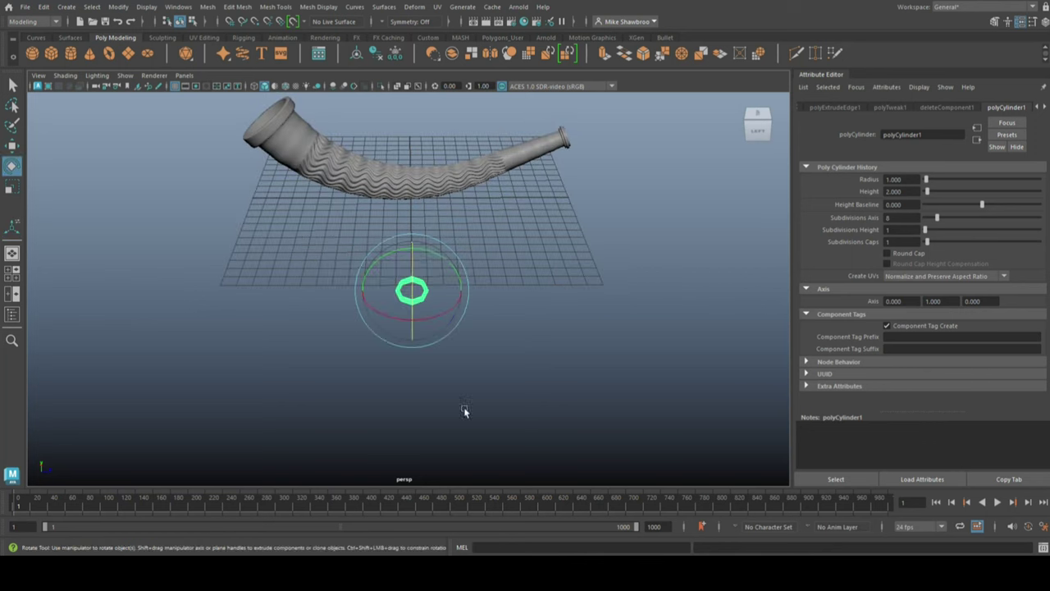
# Step: Move the small octagonal ring along X toward the horn
pyautogui.keyDown('alt'); pyautogui.moveTo(388, 375); pyautogui.dragTo(361, 328); pyautogui.keyUp('alt')
pyautogui.press('w')
pyautogui.moveTo(360, 281); pyautogui.dragTo(170, 264)
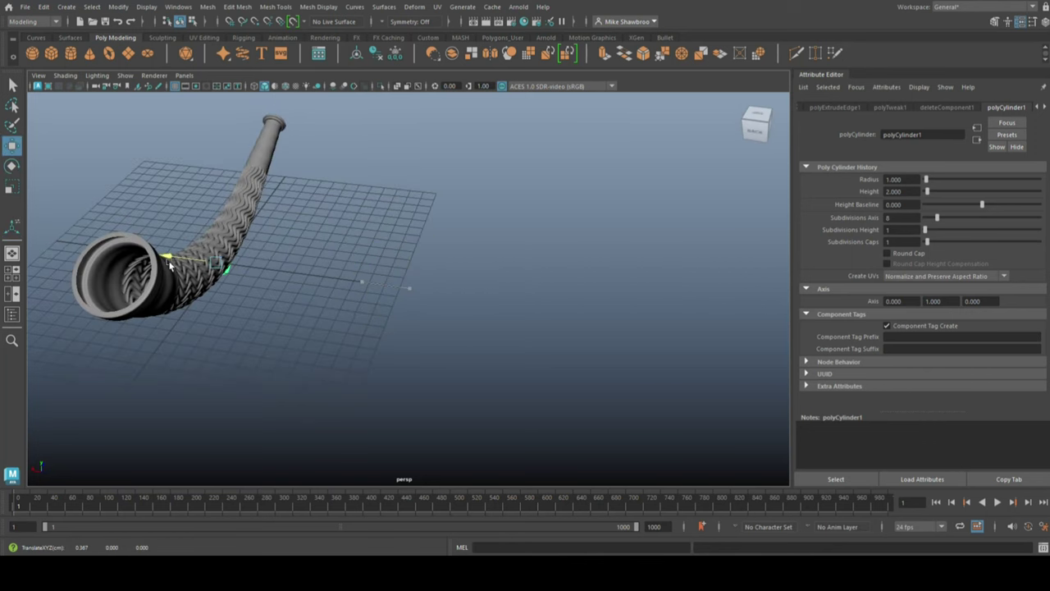
pyautogui.click(18, 279)
pyautogui.press('space')
pyautogui.click(440, 164)
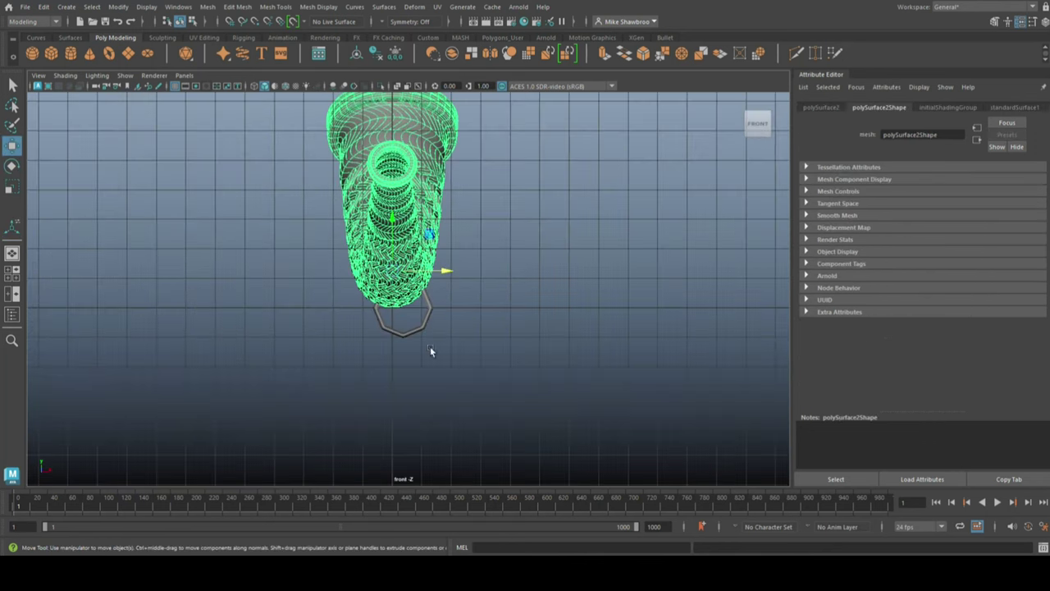
pyautogui.click(431, 309)
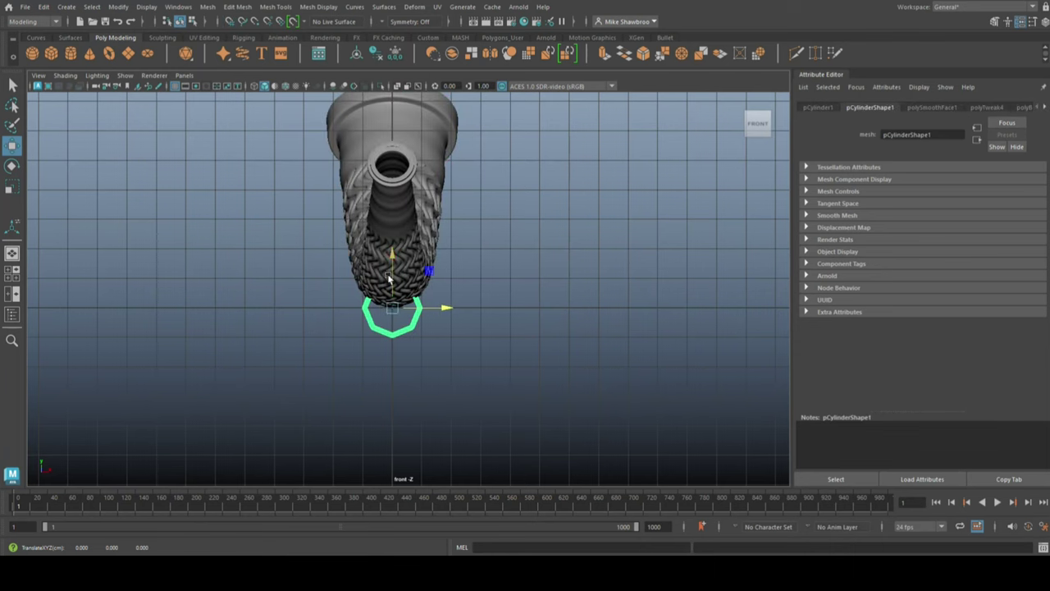
pyautogui.click(12, 276)
pyautogui.keyDown('alt'); pyautogui.moveTo(510, 234); pyautogui.dragTo(388, 354); pyautogui.keyUp('alt')
pyautogui.moveTo(413, 216)
pyautogui.mouseDown()
pyautogui.moveTo(574, 244)
pyautogui.moveTo(552, 248)
pyautogui.mouseUp()
# Step: Raise the ring onto the horn's neck in the side view and enlarge it slightly
pyautogui.press('space')
pyautogui.press('space')
pyautogui.scroll(-3, 476, 400)
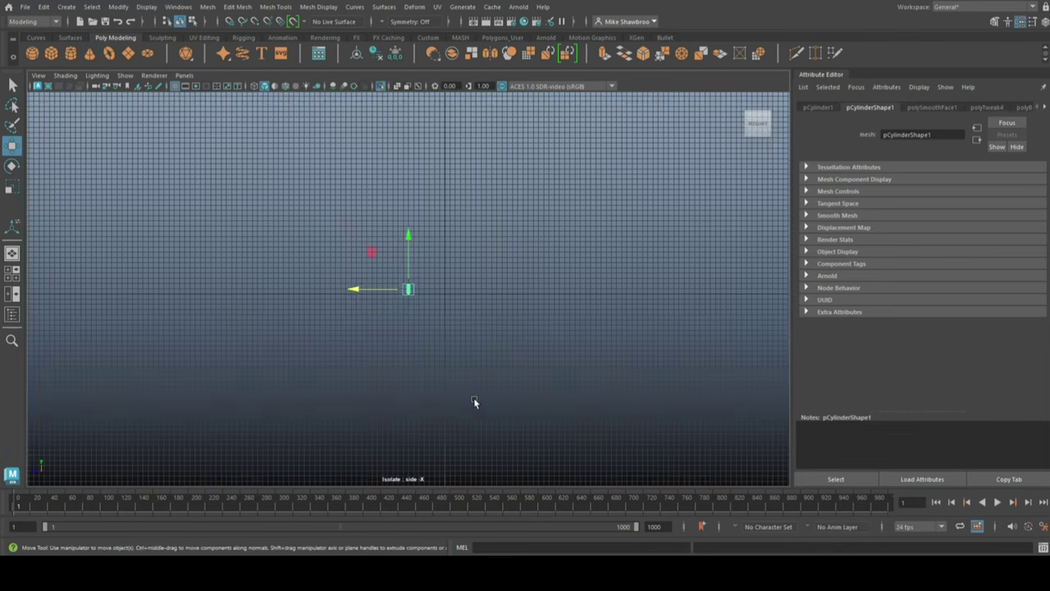
pyautogui.scroll(-3, 468, 399)
pyautogui.scroll(5, 466, 403)
pyautogui.moveTo(409, 241); pyautogui.dragTo(409, 176)
pyautogui.press('e')
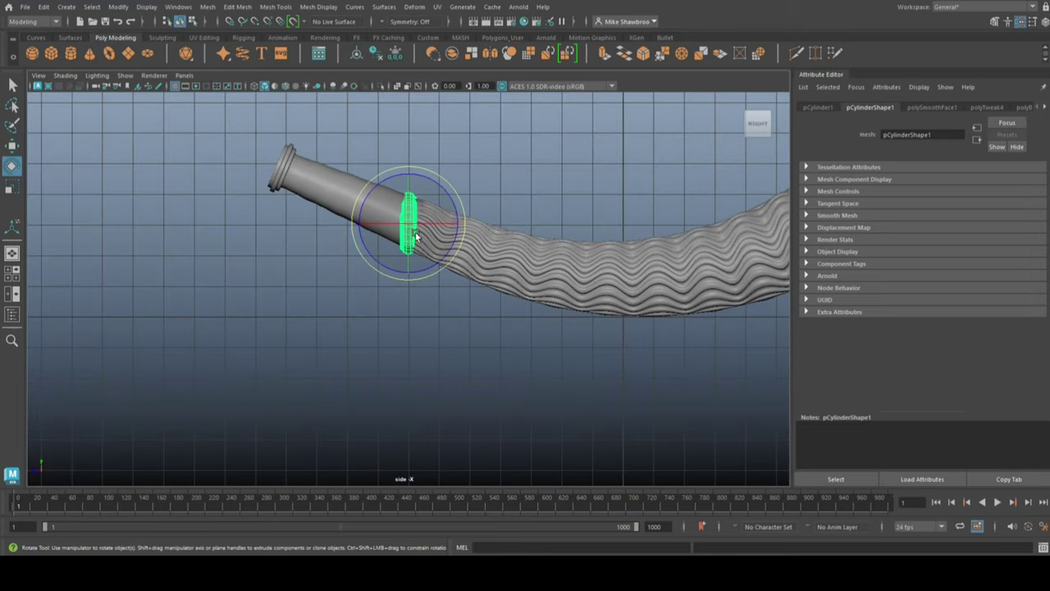
pyautogui.press('r')
pyautogui.moveTo(408, 223); pyautogui.dragTo(453, 208)
pyautogui.press('e')
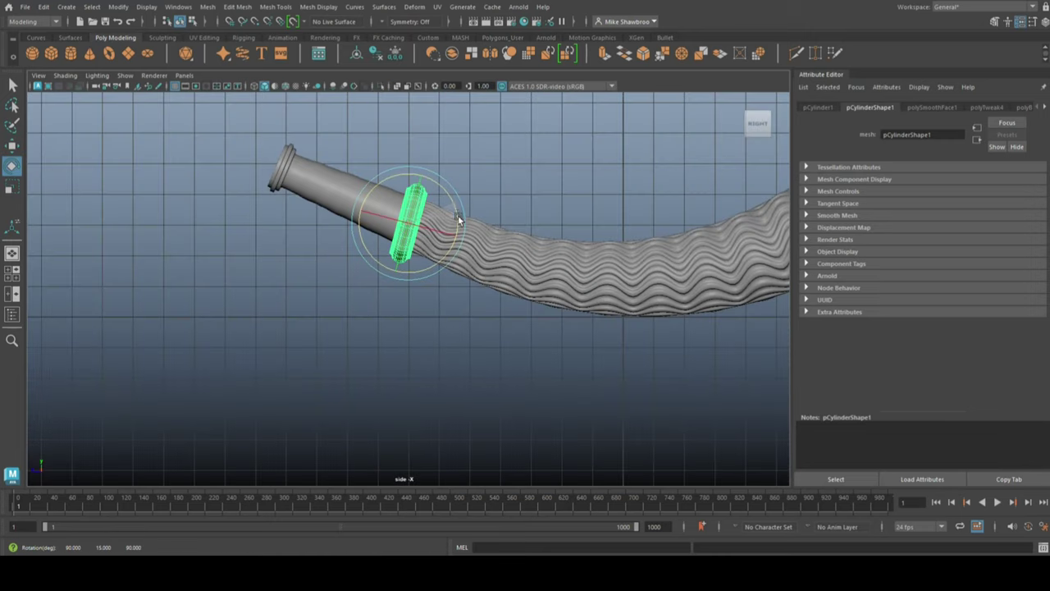
pyautogui.press('w')
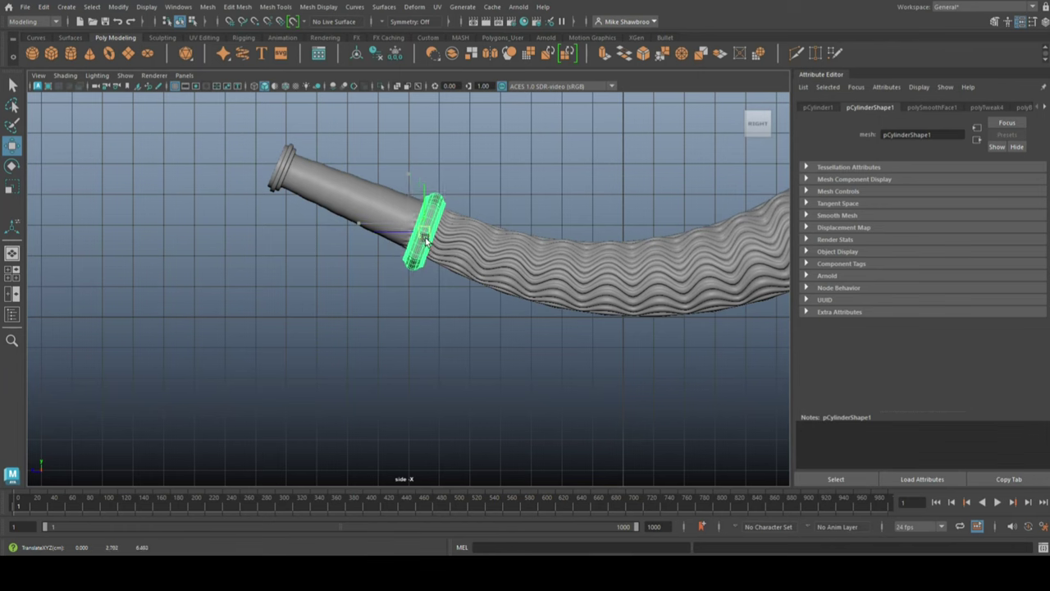
pyautogui.press('space')
pyautogui.press('space')
pyautogui.press('f')
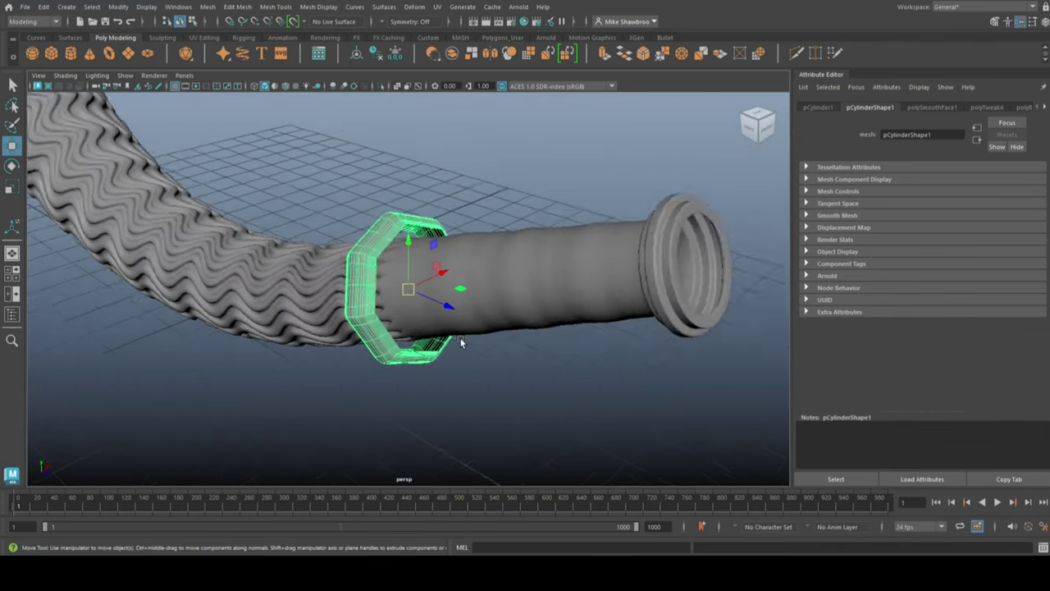
# Step: Enlarge the ring to fit the neck and extrude its edges
pyautogui.keyDown('alt'); pyautogui.moveTo(460, 343); pyautogui.dragTo(426, 328); pyautogui.keyUp('alt')
pyautogui.press('r')
pyautogui.moveTo(407, 289)
pyautogui.mouseDown()
pyautogui.moveTo(381, 308)
pyautogui.moveTo(288, 116)
pyautogui.moveTo(421, 291)
pyautogui.moveTo(459, 187)
pyautogui.mouseUp()
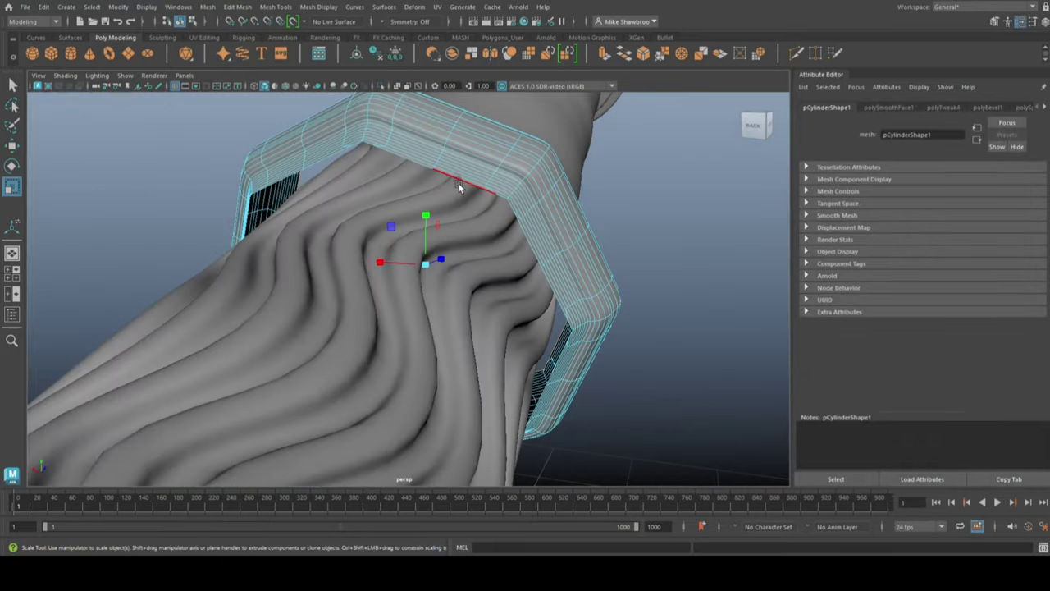
pyautogui.hotkey('ctrl', 'e')
pyautogui.moveTo(407, 289)
pyautogui.mouseDown()
pyautogui.moveTo(382, 304)
pyautogui.moveTo(397, 353)
pyautogui.moveTo(383, 319)
pyautogui.moveTo(397, 295)
pyautogui.mouseUp()
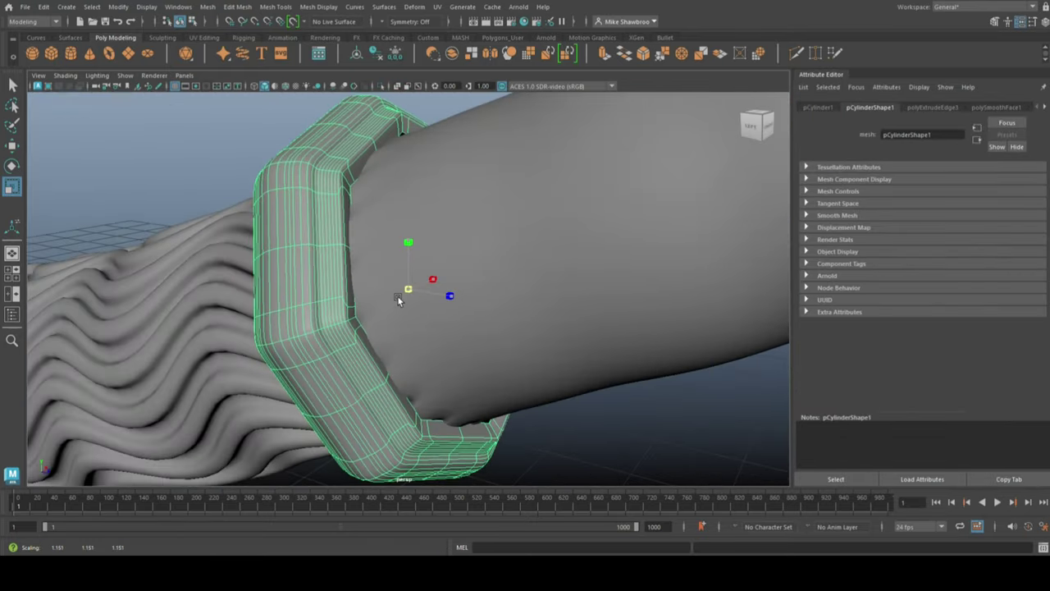
pyautogui.click(653, 445)
pyautogui.moveTo(654, 446)
pyautogui.keyDown('alt'); pyautogui.mouseDown()
pyautogui.moveTo(412, 379)
pyautogui.moveTo(588, 356)
pyautogui.moveTo(626, 286)
pyautogui.mouseUp(); pyautogui.keyUp('alt')
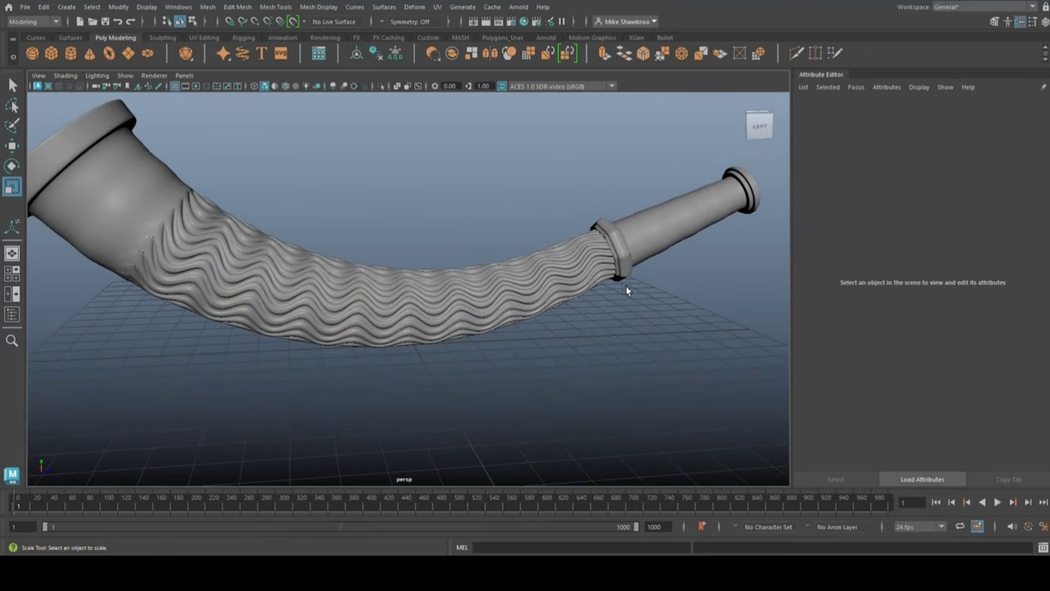
# Step: Tilt the ring near the bell to follow the horn's curve and shrink it uniformly
pyautogui.doubleClick(623, 261)
pyautogui.press('w')
pyautogui.click(314, 299)
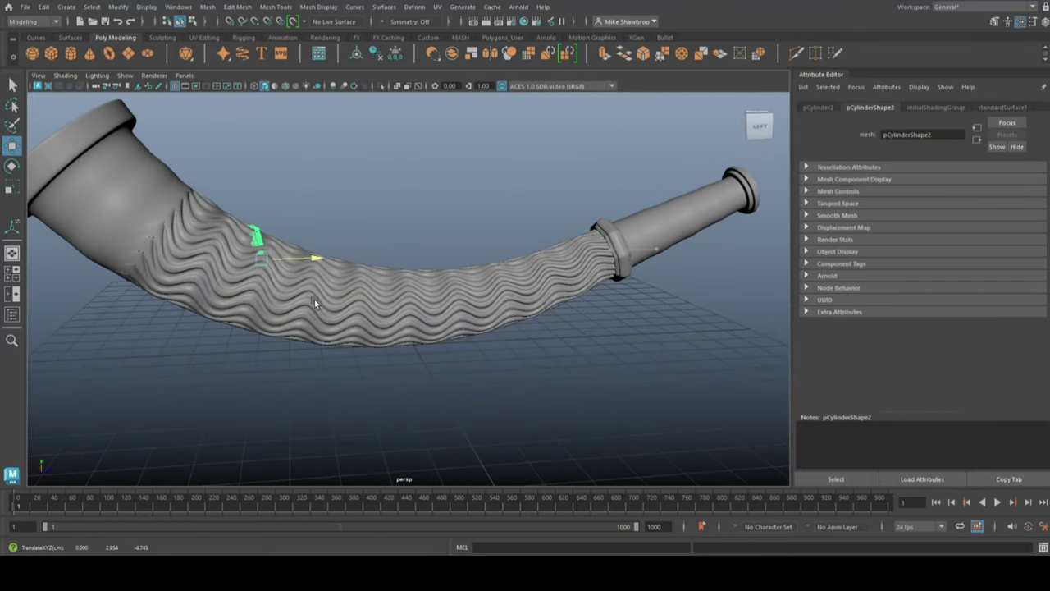
pyautogui.click(267, 257)
pyautogui.press('e')
pyautogui.moveTo(287, 215); pyautogui.dragTo(300, 246)
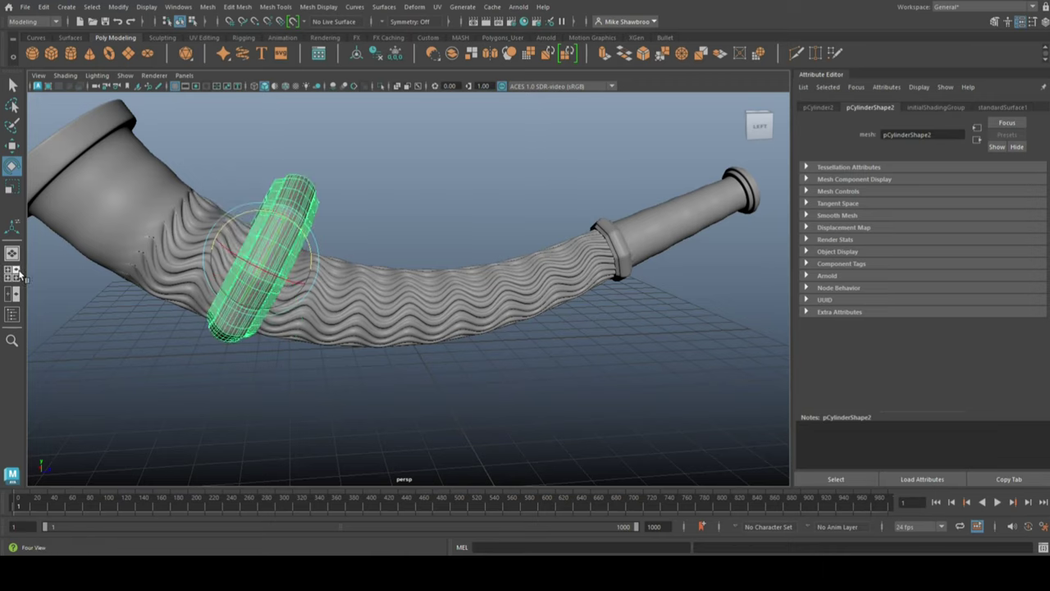
pyautogui.keyDown('alt'); pyautogui.moveTo(545, 399); pyautogui.dragTo(410, 433, button='middle'); pyautogui.keyUp('alt')
pyautogui.press('r')
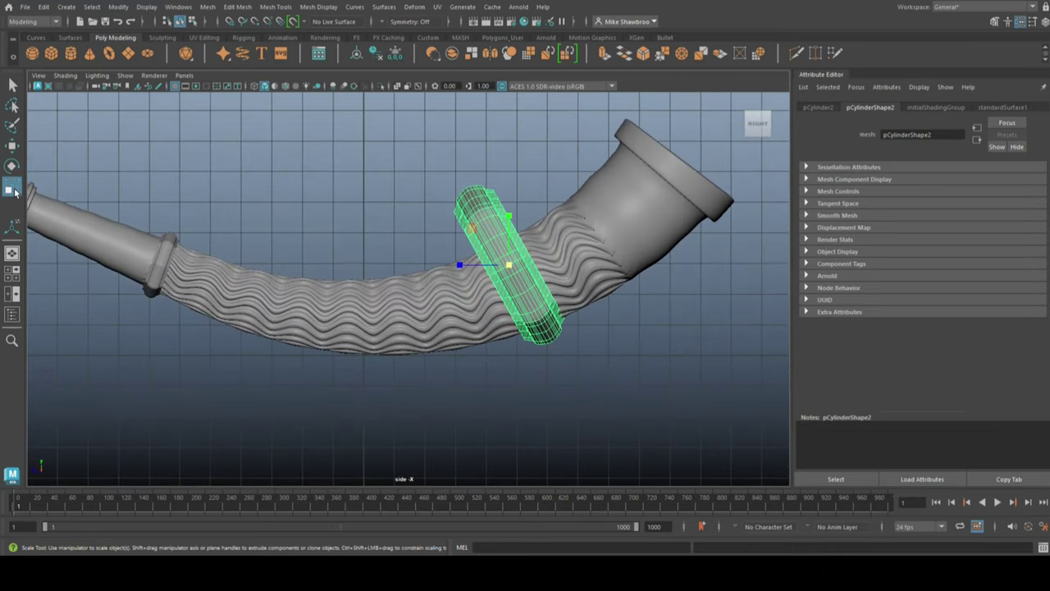
pyautogui.click(14, 191)
pyautogui.moveTo(508, 264)
pyautogui.mouseDown()
pyautogui.moveTo(484, 283)
pyautogui.moveTo(520, 287)
pyautogui.mouseUp()
# Step: Set scaling to the object's own axes and slide the ring up toward the bell
pyautogui.press('w')
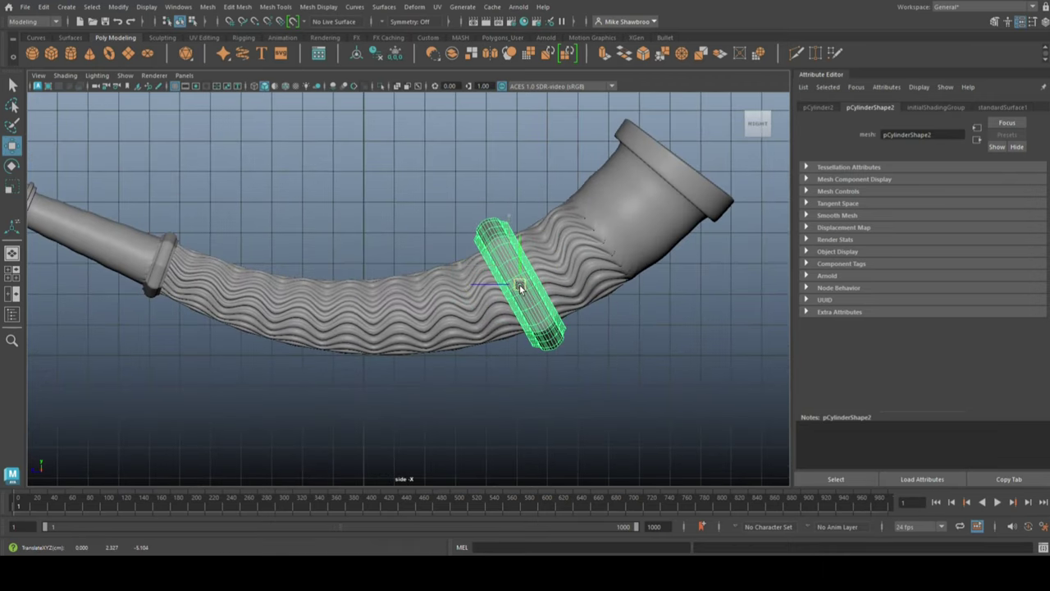
pyautogui.doubleClick(11, 187)
pyautogui.click(156, 98)
pyautogui.click(164, 110)
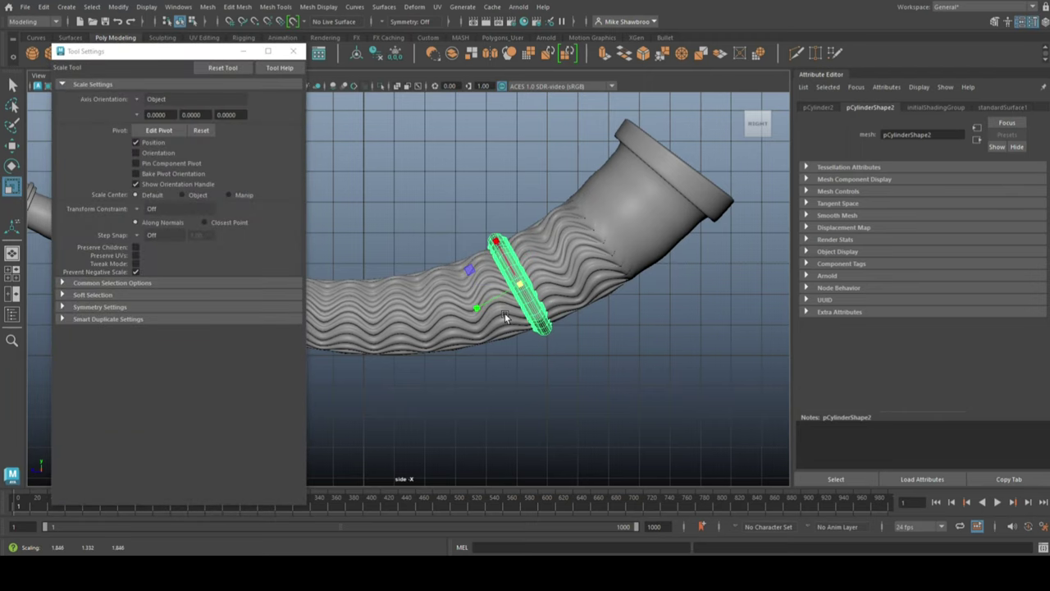
pyautogui.press('w')
pyautogui.moveTo(520, 284); pyautogui.dragTo(551, 277)
pyautogui.click(302, 56)
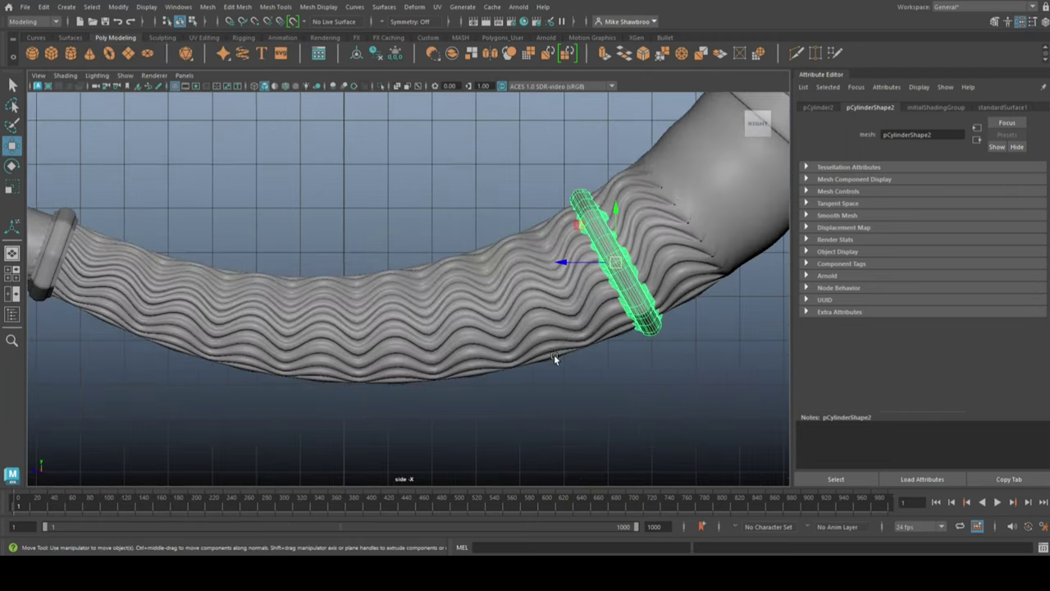
pyautogui.press('e')
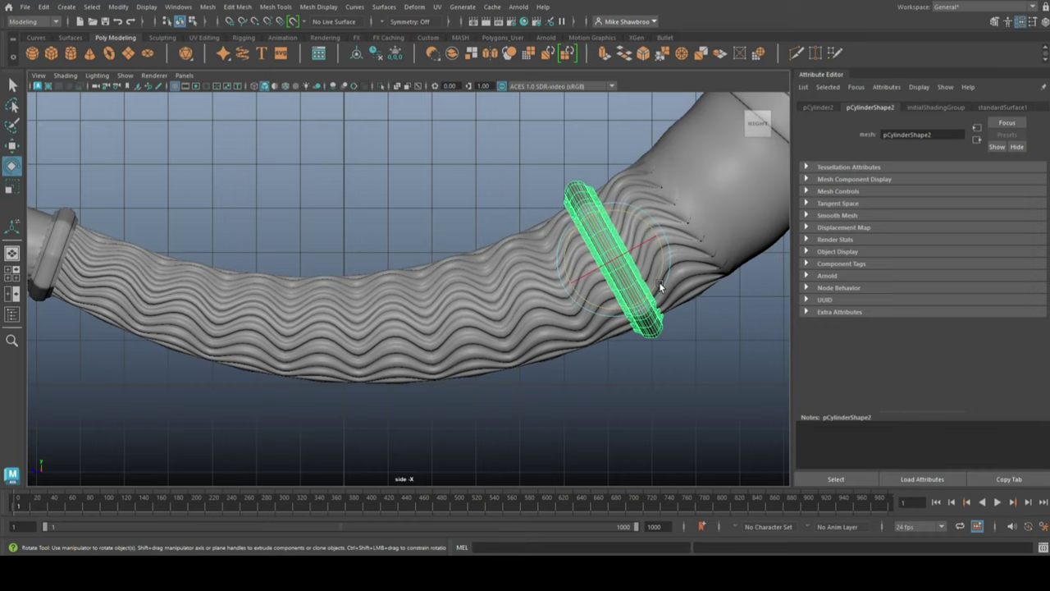
# Step: Fine-tune the ring's tilt in the side view to match the curve, then deselect it
pyautogui.press('space')
pyautogui.keyDown('alt'); pyautogui.moveTo(587, 236); pyautogui.dragTo(67, 310); pyautogui.keyUp('alt')
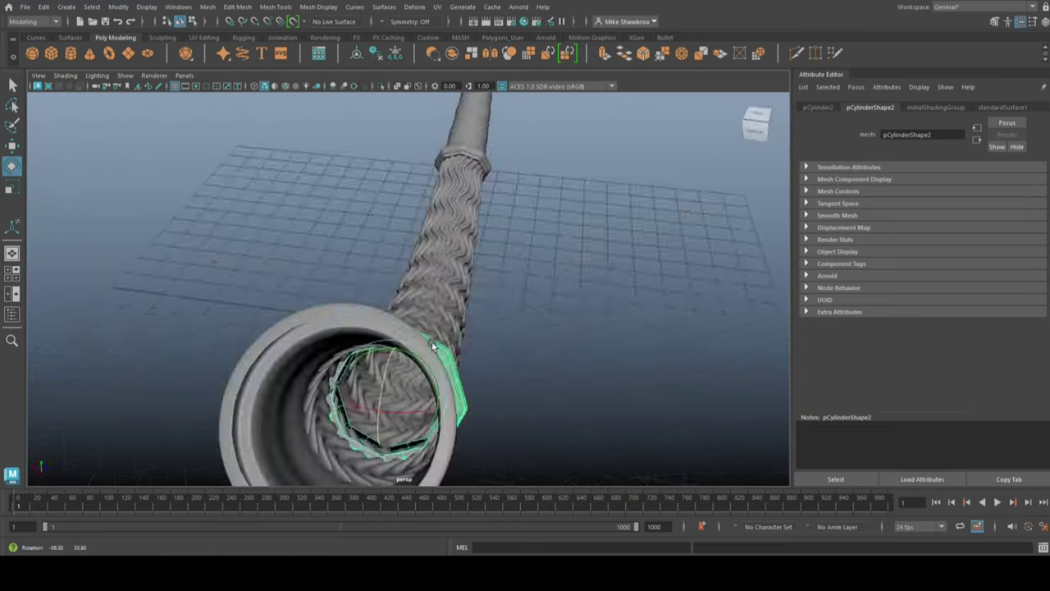
pyautogui.press('space')
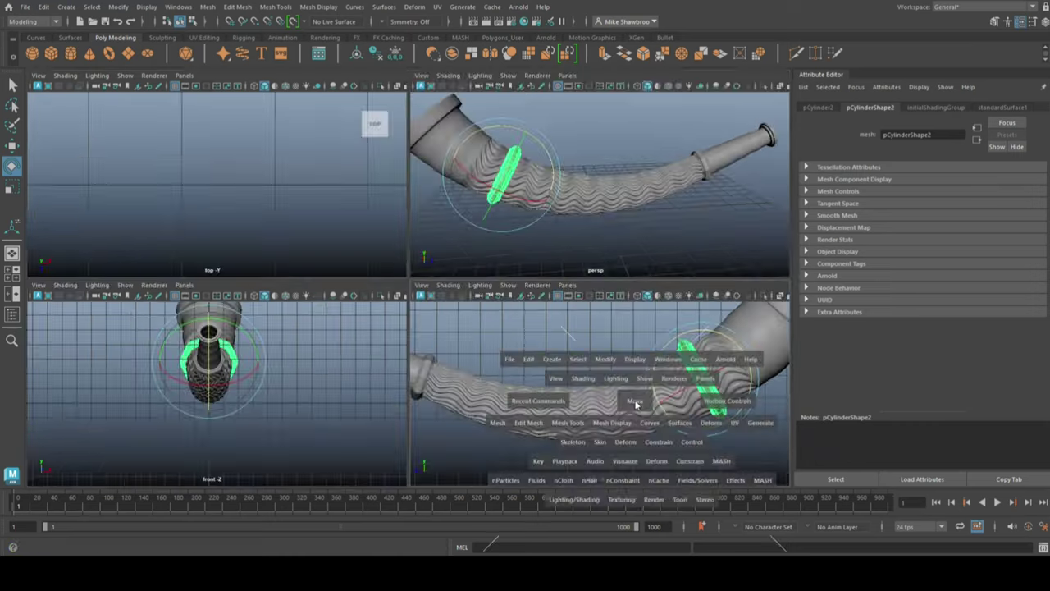
pyautogui.scroll(3, 533, 392)
pyautogui.moveTo(620, 265); pyautogui.dragTo(611, 256)
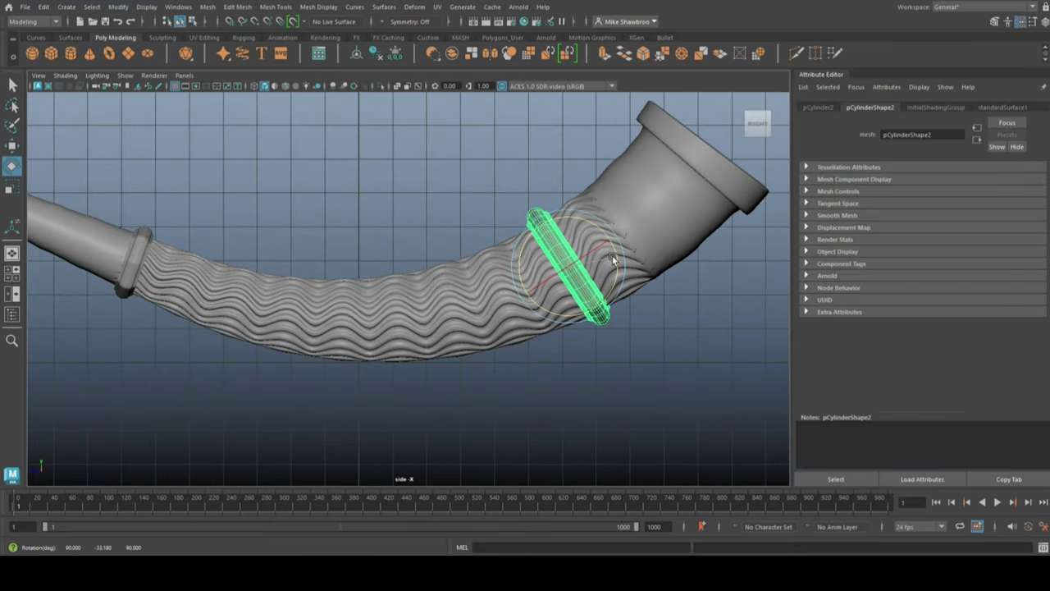
pyautogui.click(11, 253)
pyautogui.keyDown('alt'); pyautogui.moveTo(369, 328); pyautogui.dragTo(364, 337); pyautogui.keyUp('alt')
pyautogui.click(366, 376)
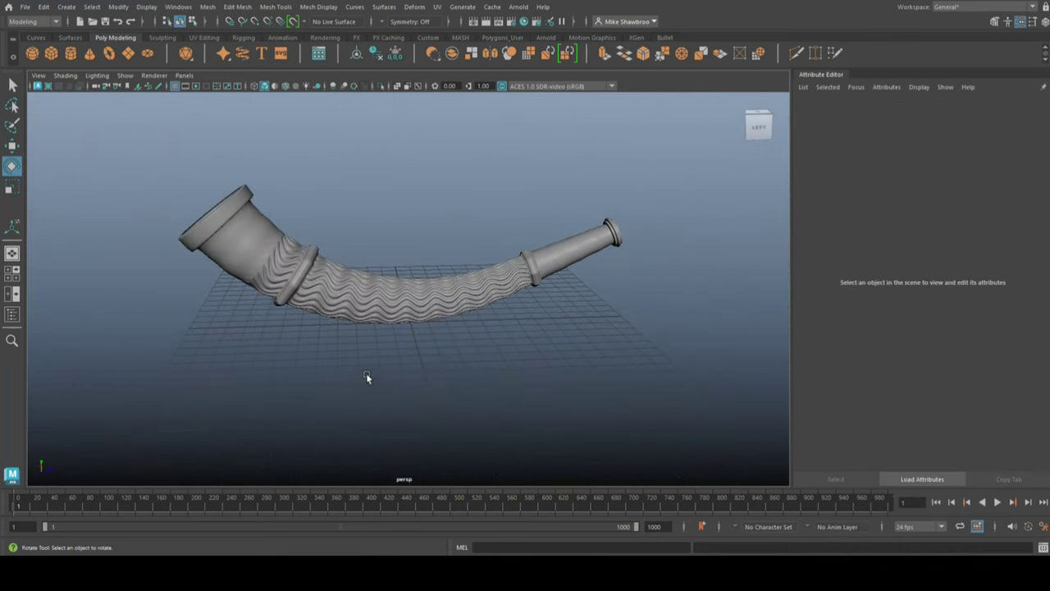
pyautogui.press('space')
pyautogui.press('space')
# Step: Duplicate the narrow-end ring band, rotate the copy upright and move it down onto the horn
pyautogui.hotkey('ctrl', 'z')
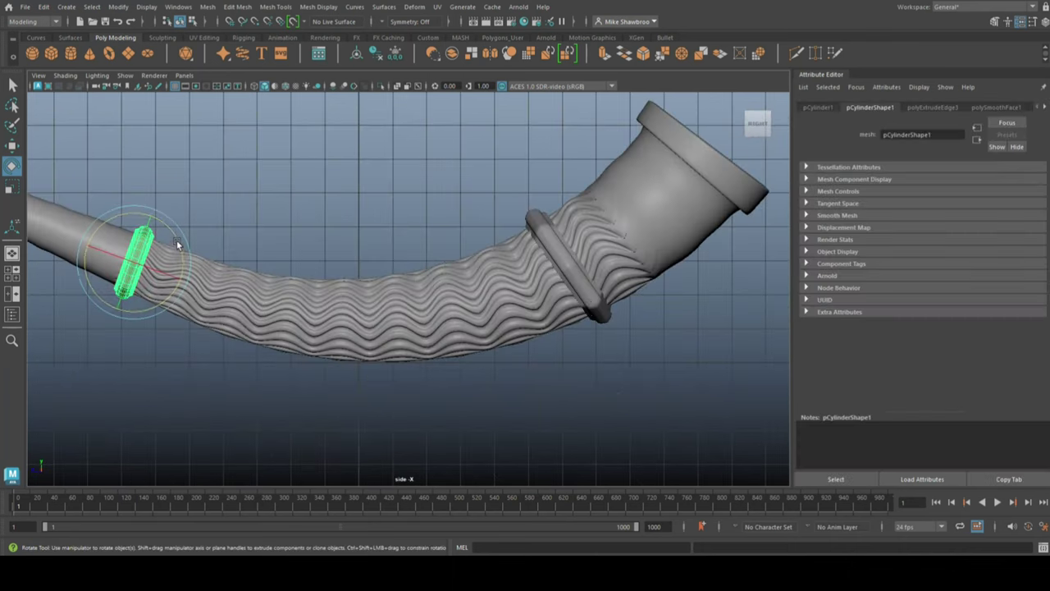
pyautogui.click(257, 170)
pyautogui.hotkey('ctrl', 'z')
pyautogui.press('w')
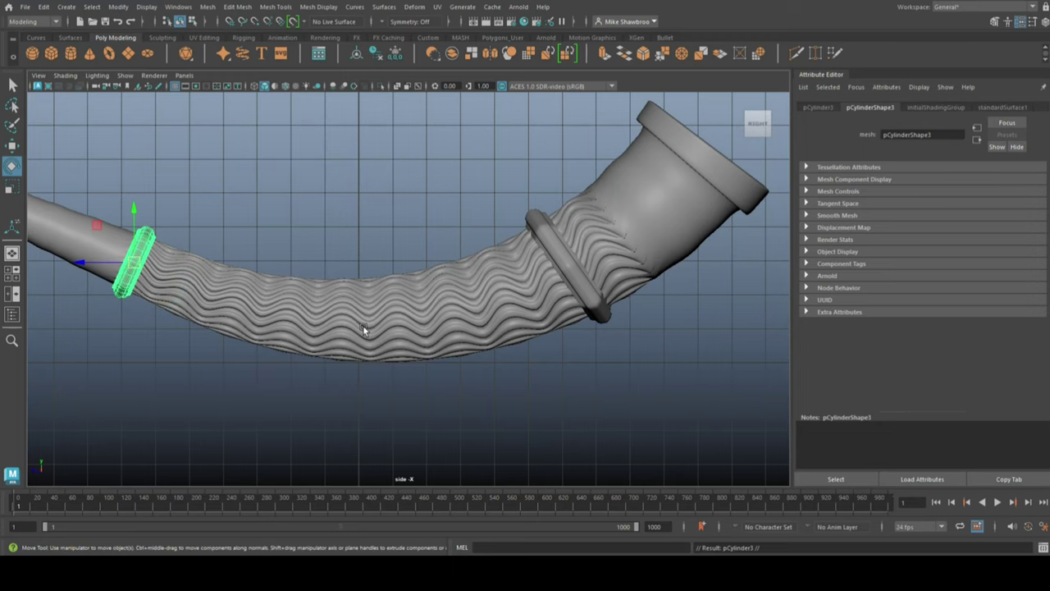
pyautogui.press('e')
pyautogui.moveTo(399, 255); pyautogui.dragTo(401, 240)
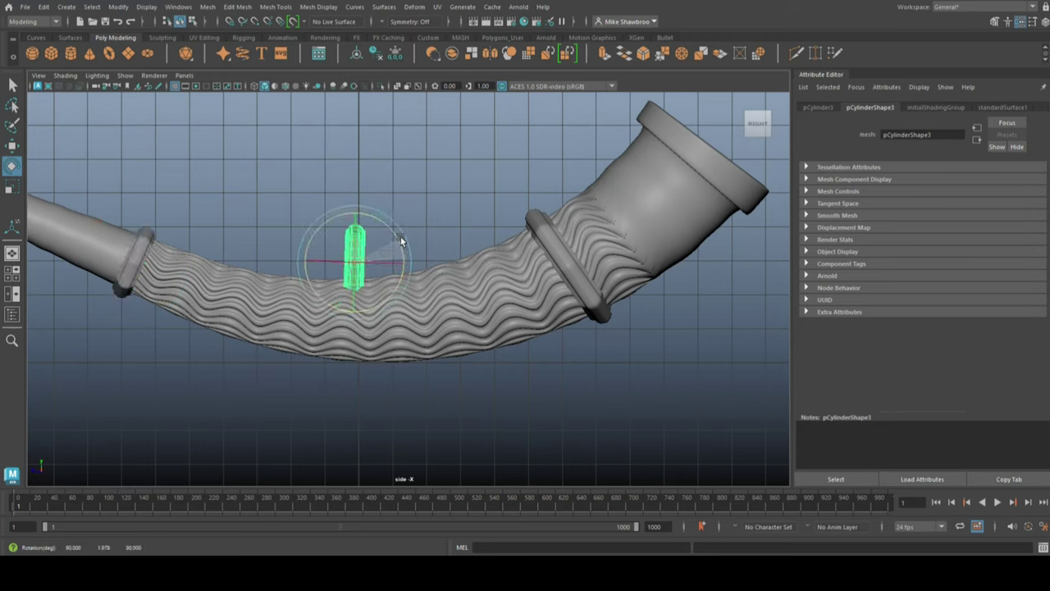
pyautogui.press('w')
pyautogui.moveTo(357, 327); pyautogui.dragTo(358, 393, button='middle')
# Step: Enlarge the new ring to wrap the wavy section's middle and check its fit in perspective
pyautogui.press('r')
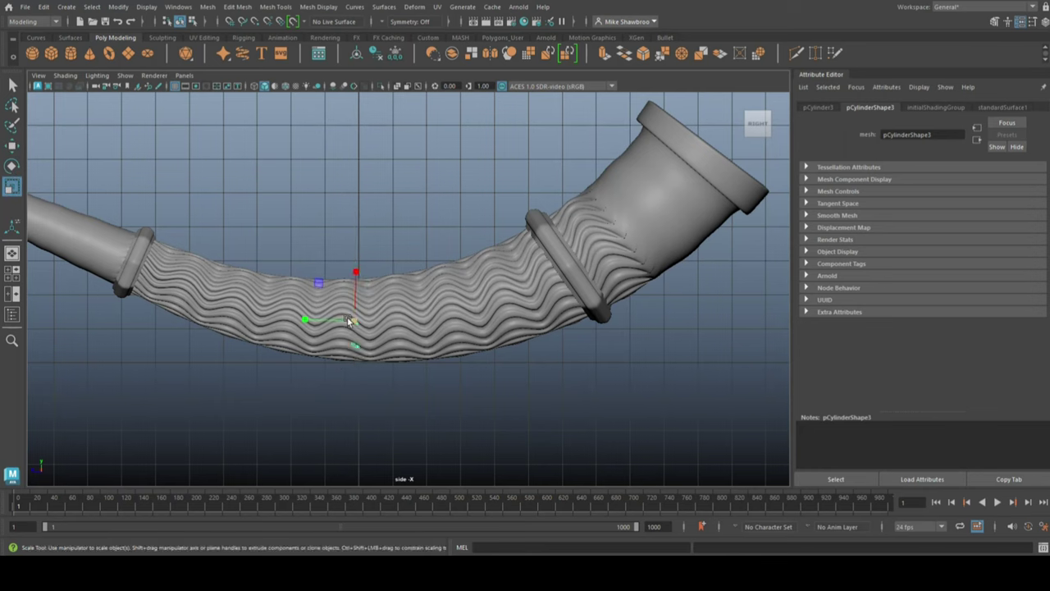
pyautogui.moveTo(306, 320); pyautogui.dragTo(311, 367)
pyautogui.click(12, 145)
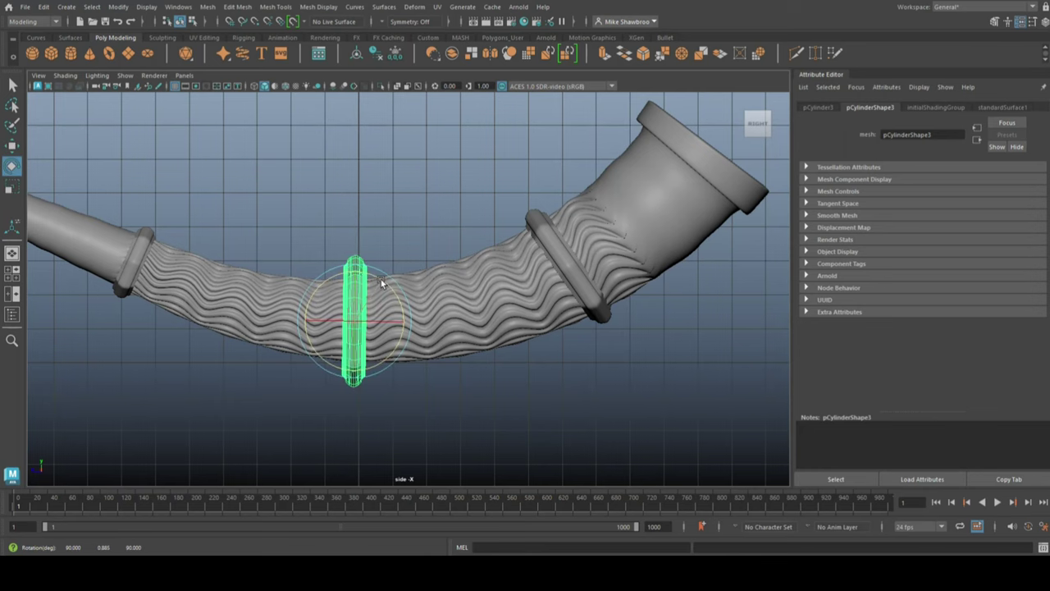
pyautogui.click(12, 254)
pyautogui.press('r')
pyautogui.press('f')
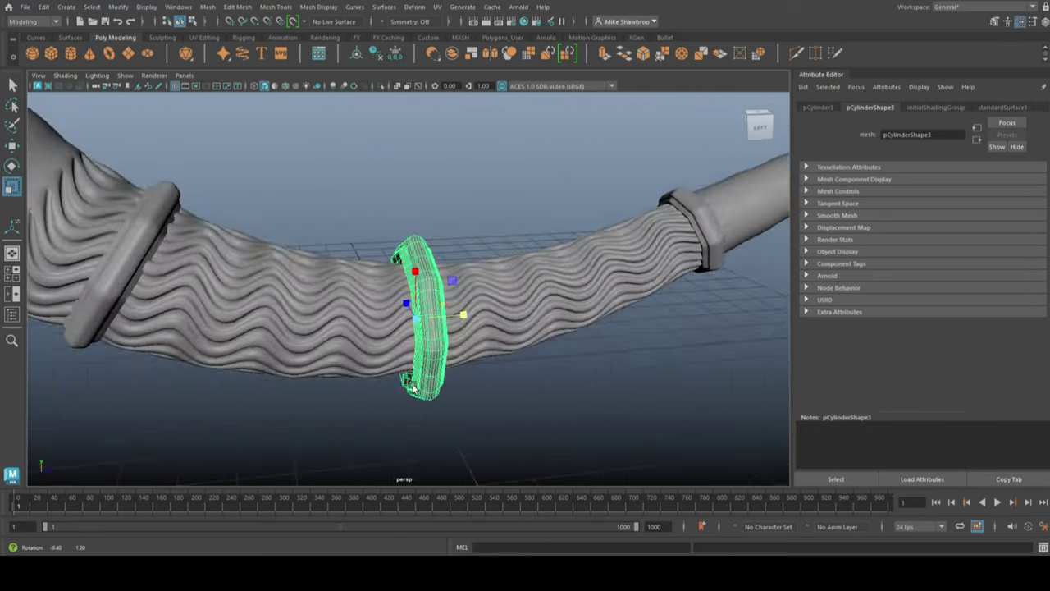
pyautogui.moveTo(370, 328)
pyautogui.keyDown('alt'); pyautogui.mouseDown()
pyautogui.moveTo(420, 316)
pyautogui.moveTo(438, 246)
pyautogui.mouseUp(); pyautogui.keyUp('alt')
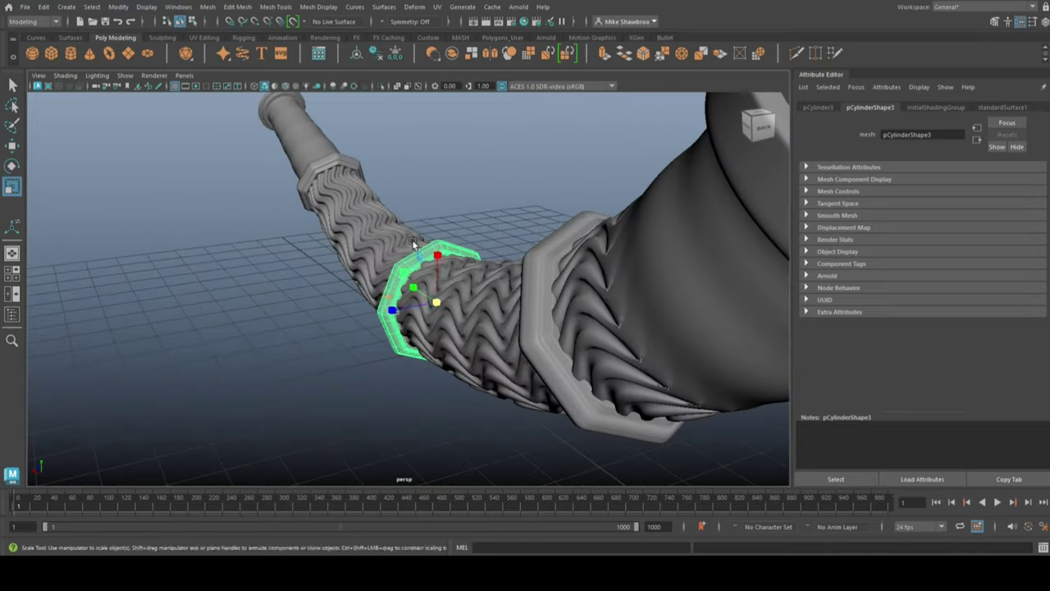
pyautogui.press('w')
pyautogui.click(316, 321)
pyautogui.press('f')
pyautogui.moveTo(316, 321)
pyautogui.keyDown('alt'); pyautogui.mouseDown()
pyautogui.moveTo(408, 314)
pyautogui.moveTo(400, 304)
pyautogui.mouseUp(); pyautogui.keyUp('alt')
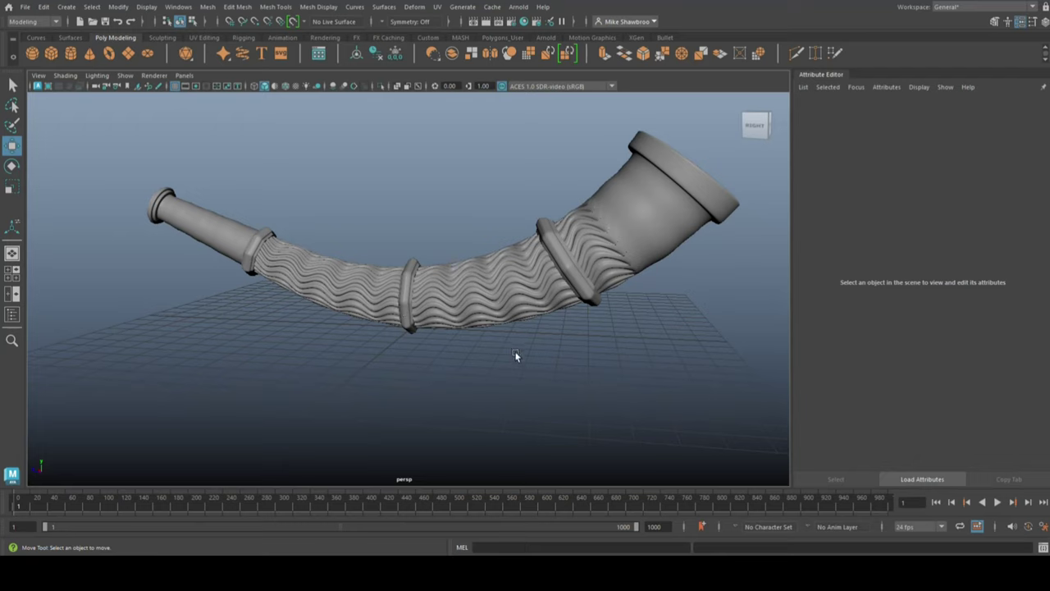
# Step: Create a polygon cube and stretch it into a long bar
pyautogui.click(53, 56)
pyautogui.moveTo(311, 345)
pyautogui.keyDown('alt'); pyautogui.mouseDown()
pyautogui.moveTo(352, 354)
pyautogui.moveTo(452, 307)
pyautogui.moveTo(473, 398)
pyautogui.mouseUp(); pyautogui.keyUp('alt')
pyautogui.press('r')
pyautogui.moveTo(369, 361)
pyautogui.mouseDown()
pyautogui.moveTo(180, 377)
pyautogui.moveTo(427, 414)
pyautogui.moveTo(587, 246)
pyautogui.mouseUp()
pyautogui.moveTo(587, 246); pyautogui.dragTo(591, 275, button='right')
# Step: Shrink one end face of the bar to a point to form a wedge
pyautogui.click(578, 386)
pyautogui.moveTo(586, 389)
pyautogui.mouseDown()
pyautogui.moveTo(598, 393)
pyautogui.moveTo(422, 338)
pyautogui.moveTo(484, 464)
pyautogui.mouseUp()
pyautogui.moveTo(449, 389)
pyautogui.mouseDown()
pyautogui.moveTo(415, 402)
pyautogui.moveTo(403, 312)
pyautogui.mouseUp()
pyautogui.moveTo(402, 312); pyautogui.dragTo(476, 470)
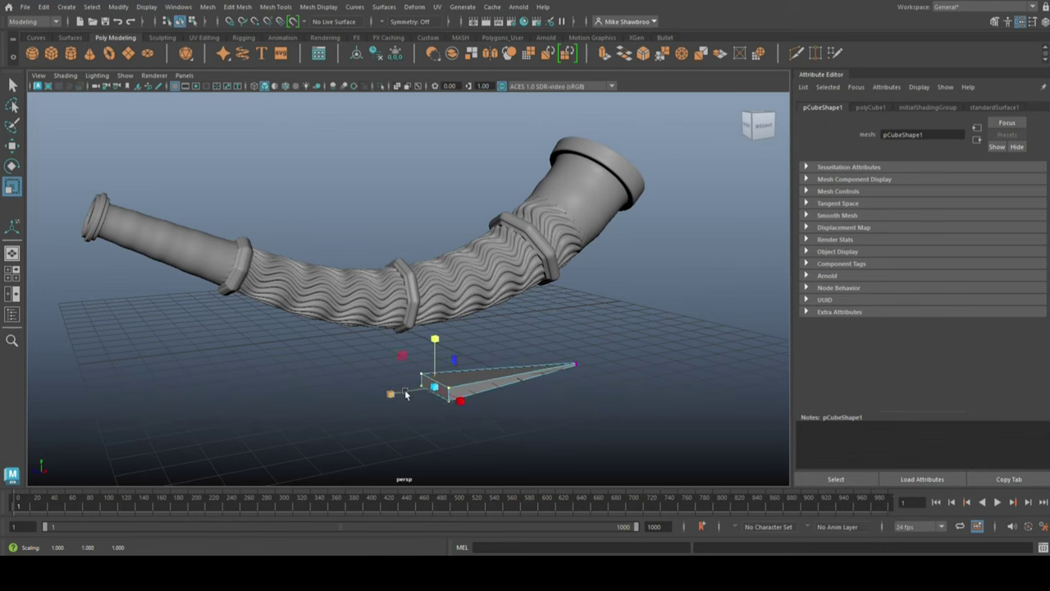
pyautogui.keyDown('alt'); pyautogui.moveTo(405, 395); pyautogui.dragTo(492, 417); pyautogui.keyUp('alt')
# Step: Insert an edge loop across the wedge
pyautogui.click(592, 372)
pyautogui.press('q')
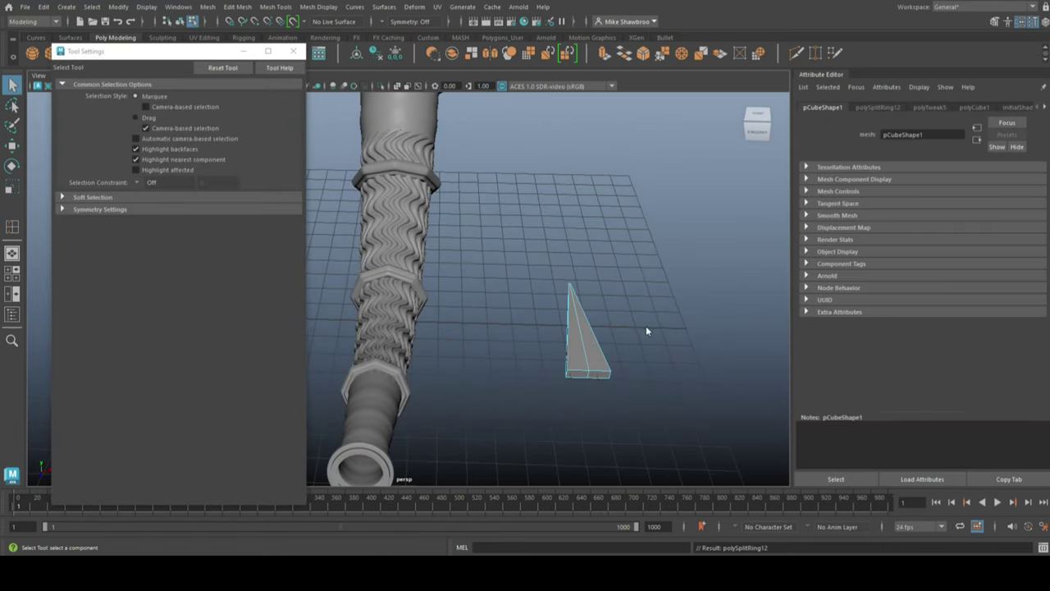
pyautogui.press('w')
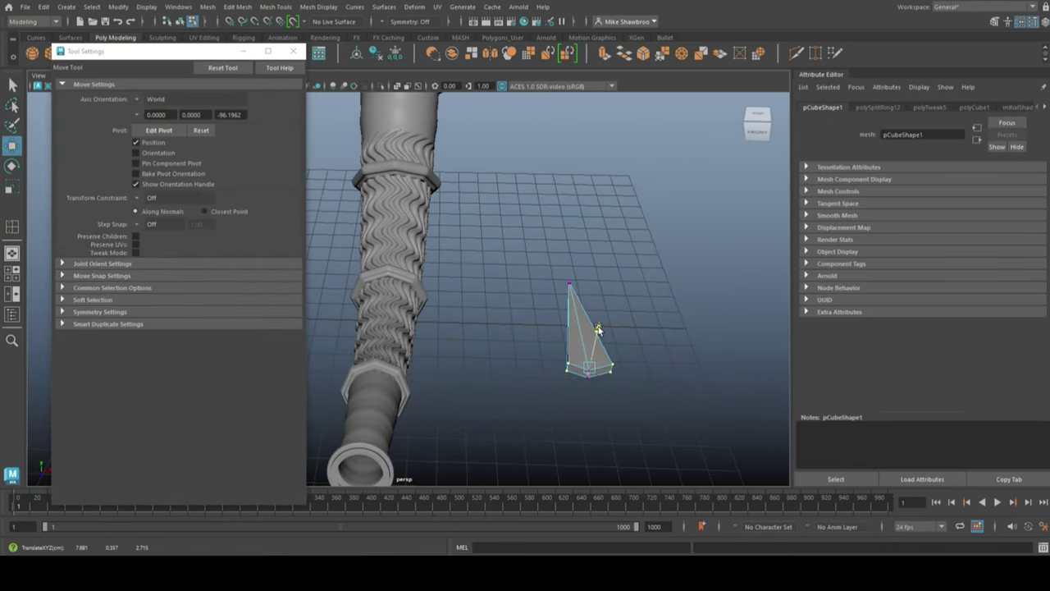
pyautogui.moveTo(597, 327)
pyautogui.keyDown('alt'); pyautogui.mouseDown()
pyautogui.moveTo(616, 379)
pyautogui.moveTo(504, 287)
pyautogui.mouseUp(); pyautogui.keyUp('alt')
# Step: Scale the wedge down in thickness so it becomes flat
pyautogui.moveTo(503, 287); pyautogui.dragTo(529, 353, button='right')
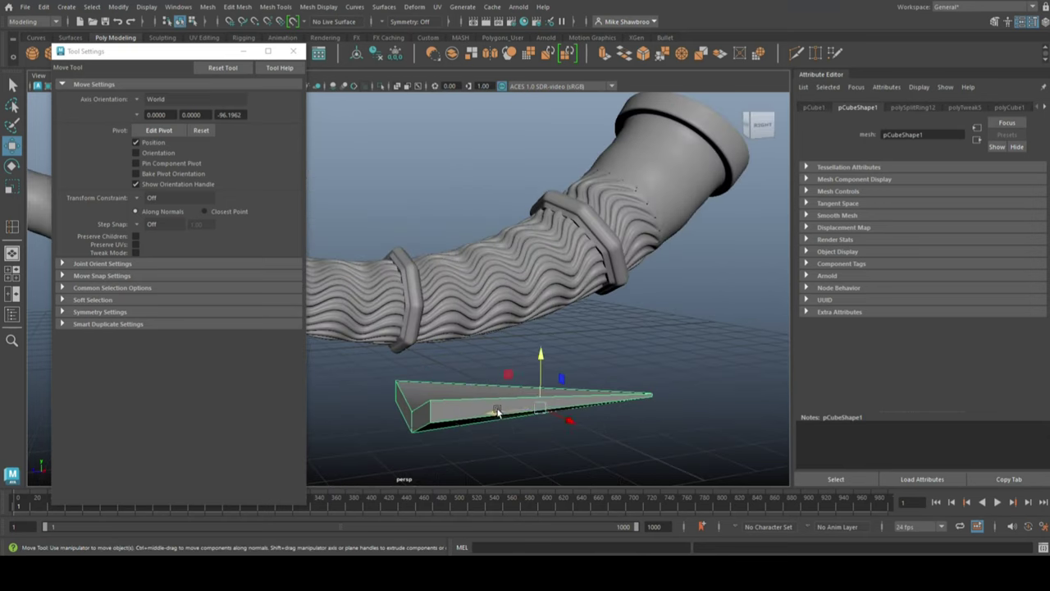
pyautogui.press('r')
pyautogui.moveTo(542, 382)
pyautogui.mouseDown()
pyautogui.moveTo(560, 354)
pyautogui.moveTo(523, 309)
pyautogui.mouseUp()
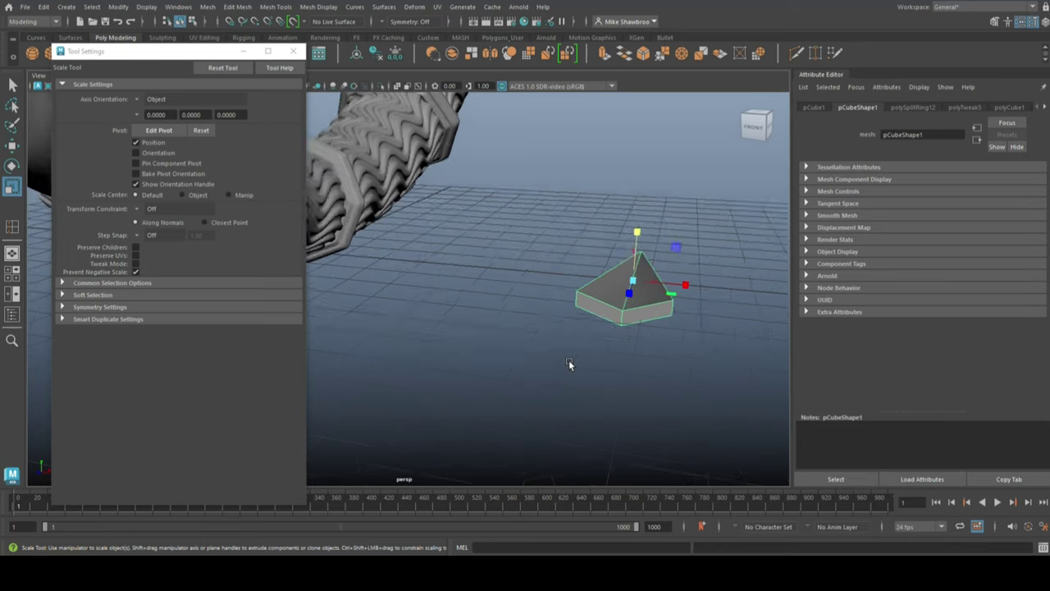
pyautogui.keyDown('shift'); pyautogui.moveTo(522, 309); pyautogui.dragTo(493, 271, button='right'); pyautogui.keyUp('shift')
# Step: Add two evenly spaced edge loops across the wedge and maximize the top view
pyautogui.click(393, 319)
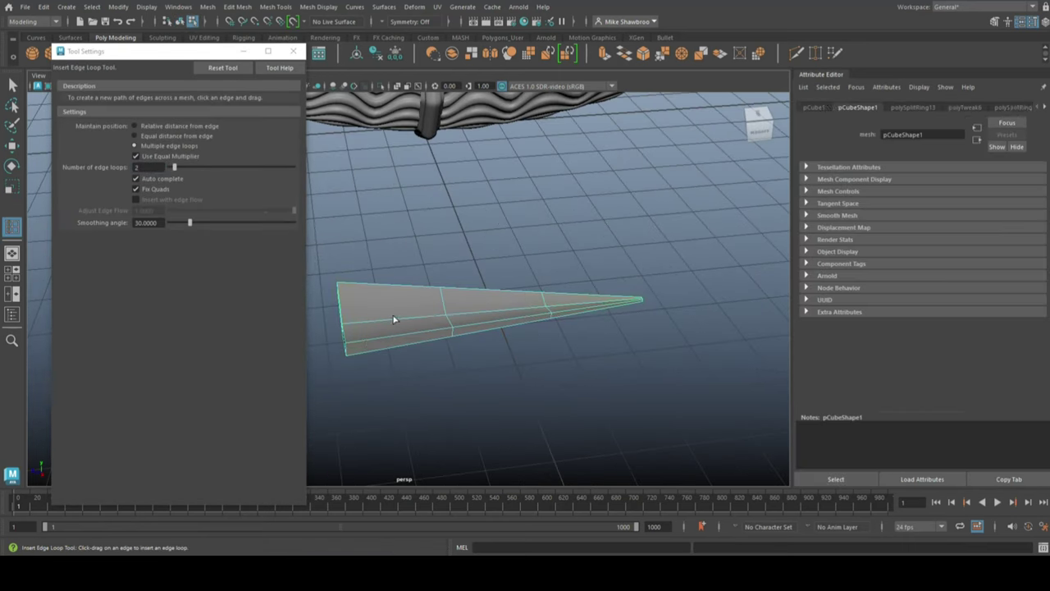
pyautogui.click(293, 51)
pyautogui.press('space')
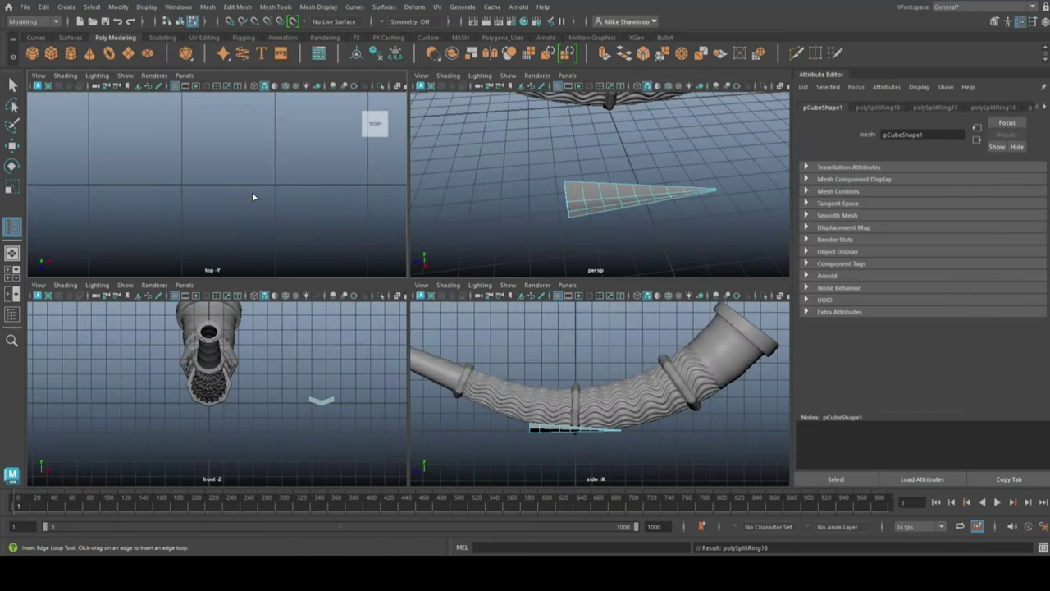
pyautogui.press('space')
pyautogui.scroll(2, 475, 263)
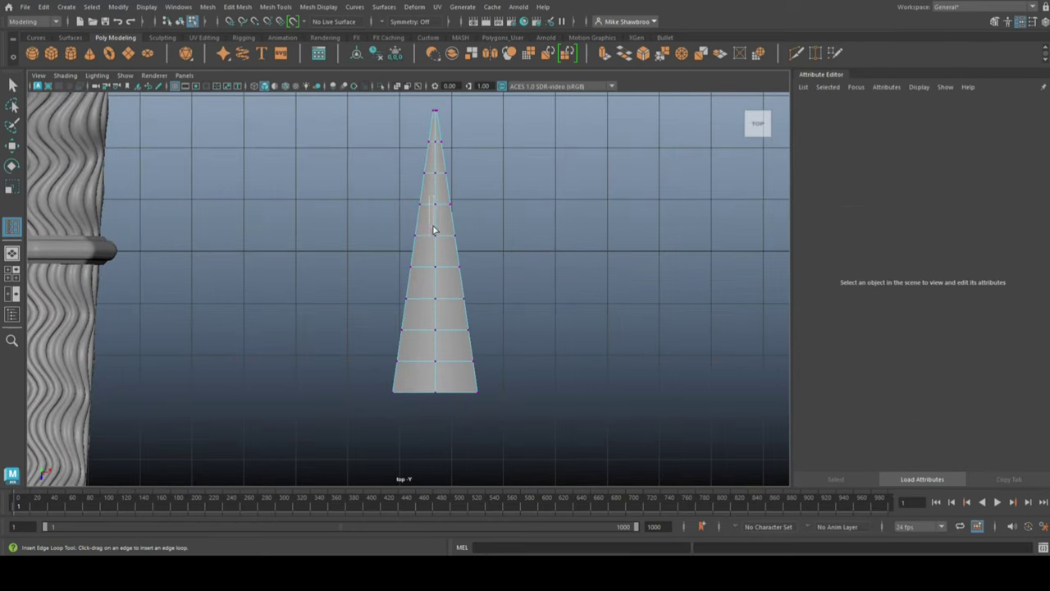
# Step: Move the wedge's centre-line vertices so the cross edges slant into chevrons
pyautogui.click(435, 230)
pyautogui.press('q')
pyautogui.click(439, 320)
pyautogui.press('w')
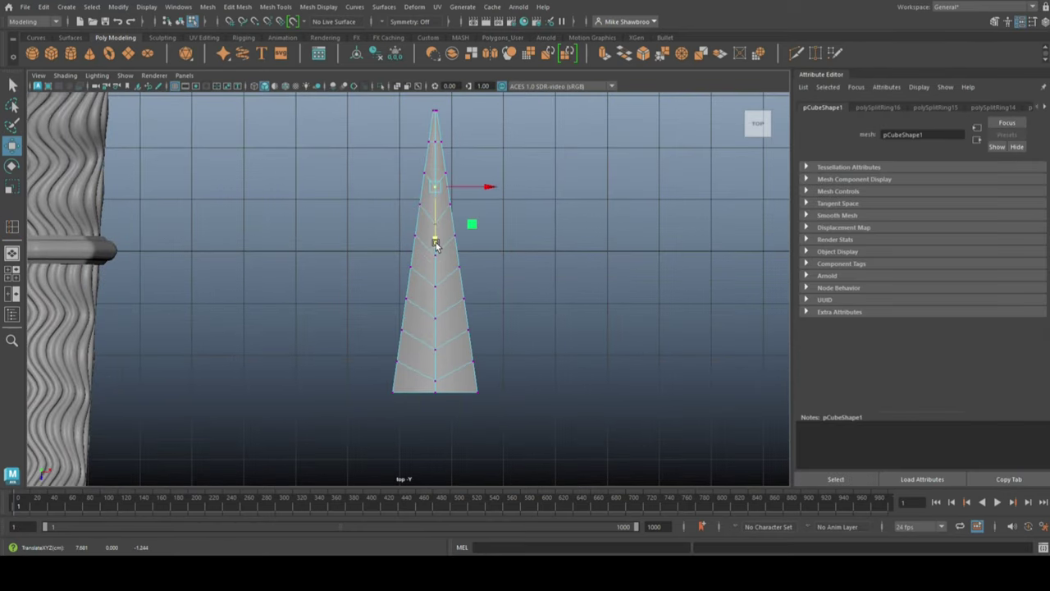
pyautogui.scroll(2, 484, 283)
pyautogui.moveTo(579, 241); pyautogui.dragTo(574, 212, button='right')
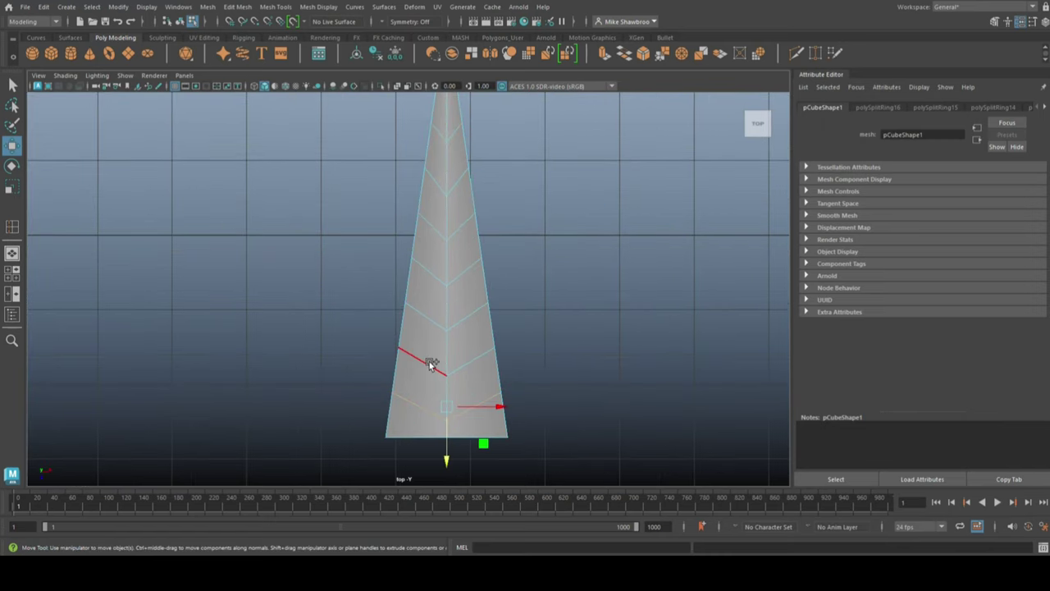
pyautogui.scroll(-3, 499, 257)
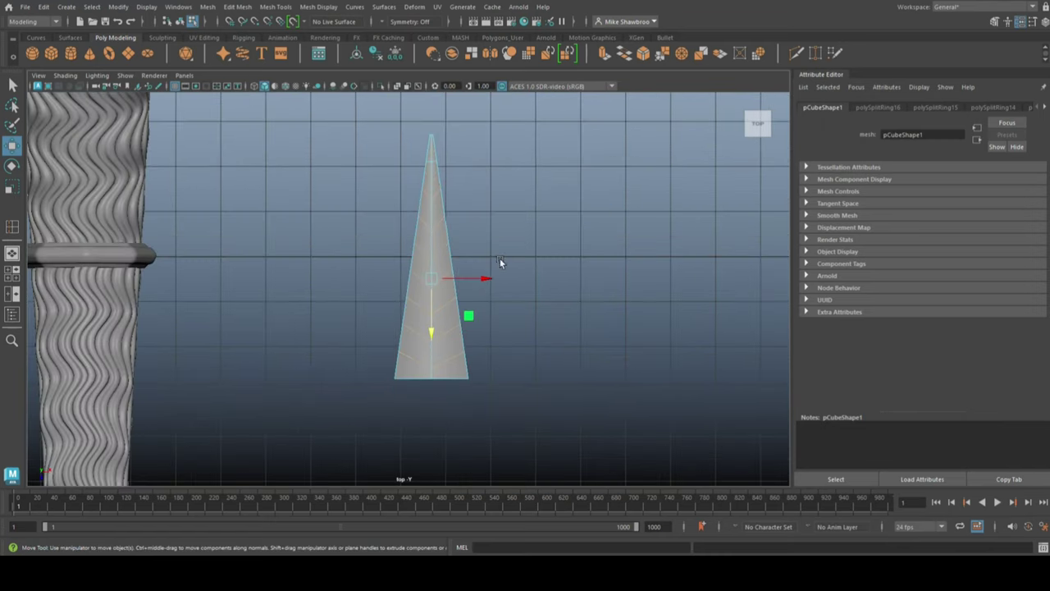
pyautogui.press('space')
pyautogui.press('space')
pyautogui.hotkey('ctrl', 'e')
# Step: Bevel the wedge's edges with a 0.1 fraction and select the thin bevel face loops
pyautogui.hotkey('ctrl', 'b')
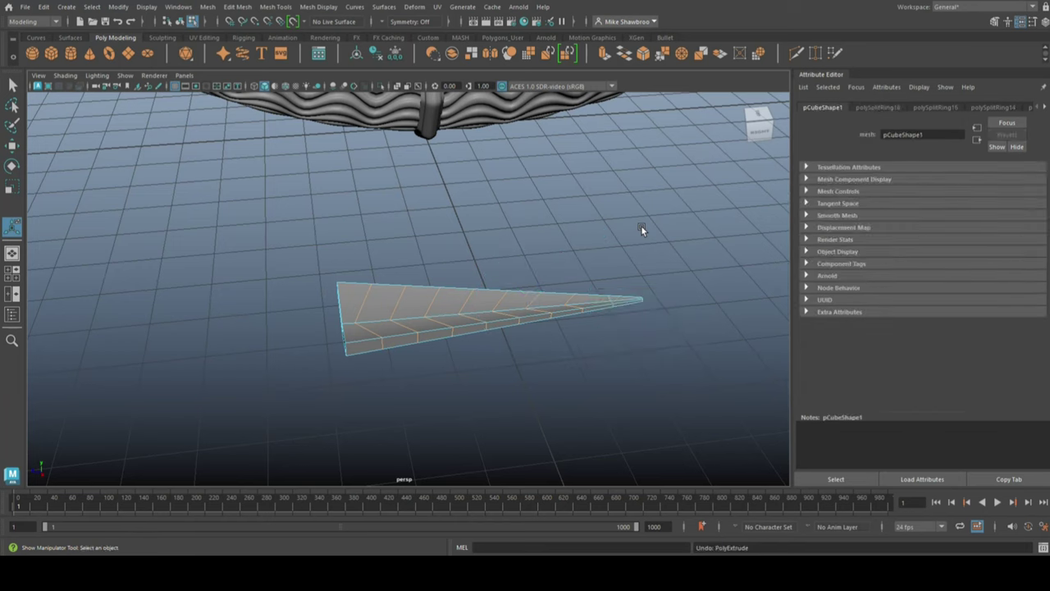
pyautogui.click(661, 303)
pyautogui.write('0.1')
pyautogui.press('Return')
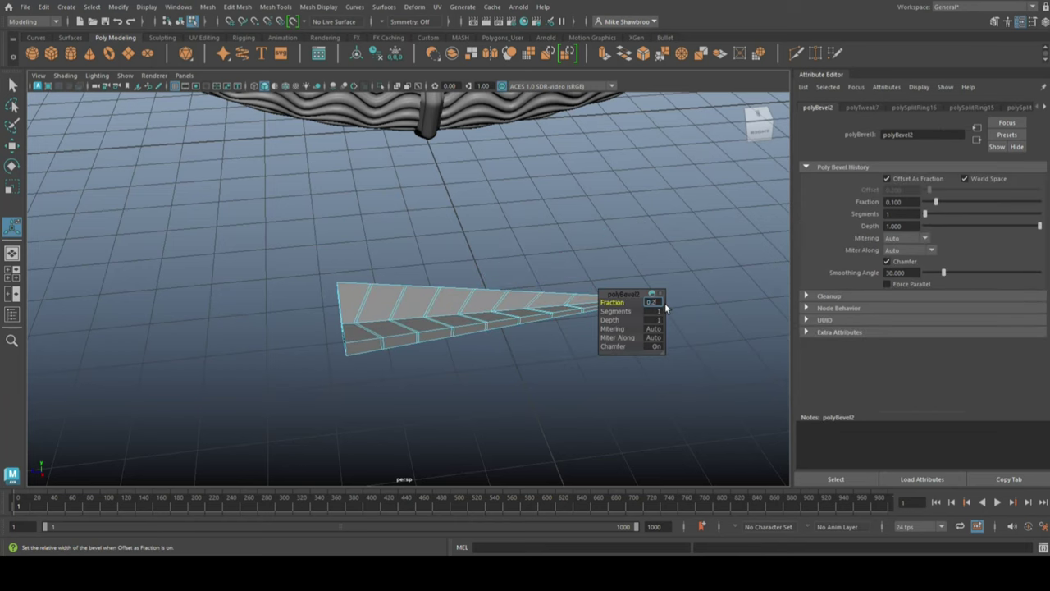
pyautogui.click(484, 384)
pyautogui.scroll(5, 485, 384)
pyautogui.doubleClick(275, 365)
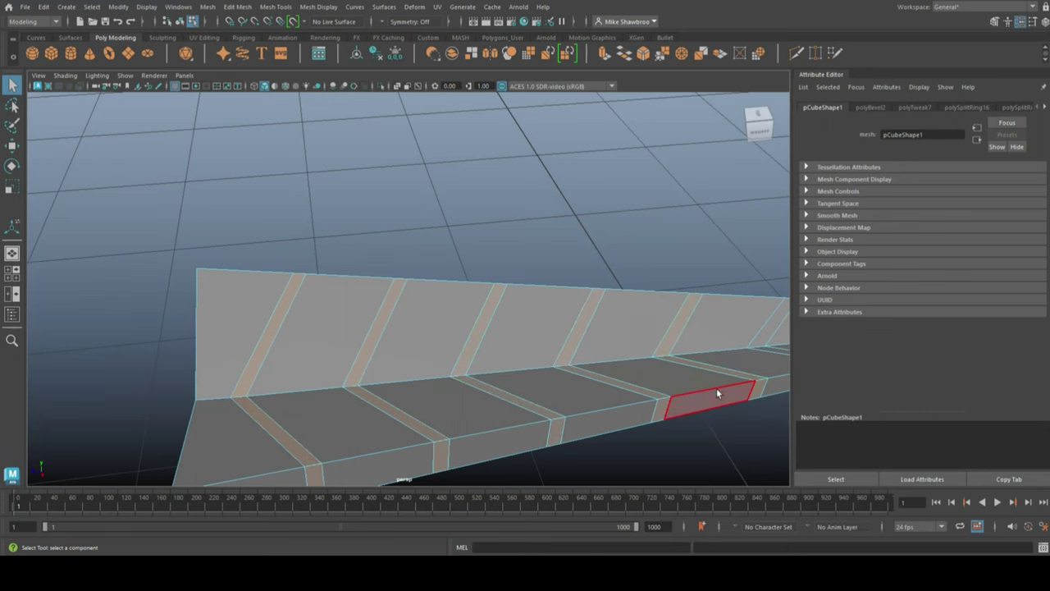
# Step: Extrude the selected strip faces into fins with 0.1 thickness
pyautogui.moveTo(716, 388)
pyautogui.keyDown('alt'); pyautogui.mouseDown()
pyautogui.moveTo(525, 441)
pyautogui.moveTo(415, 377)
pyautogui.mouseUp(); pyautogui.keyUp('alt')
pyautogui.scroll(-5, 520, 383)
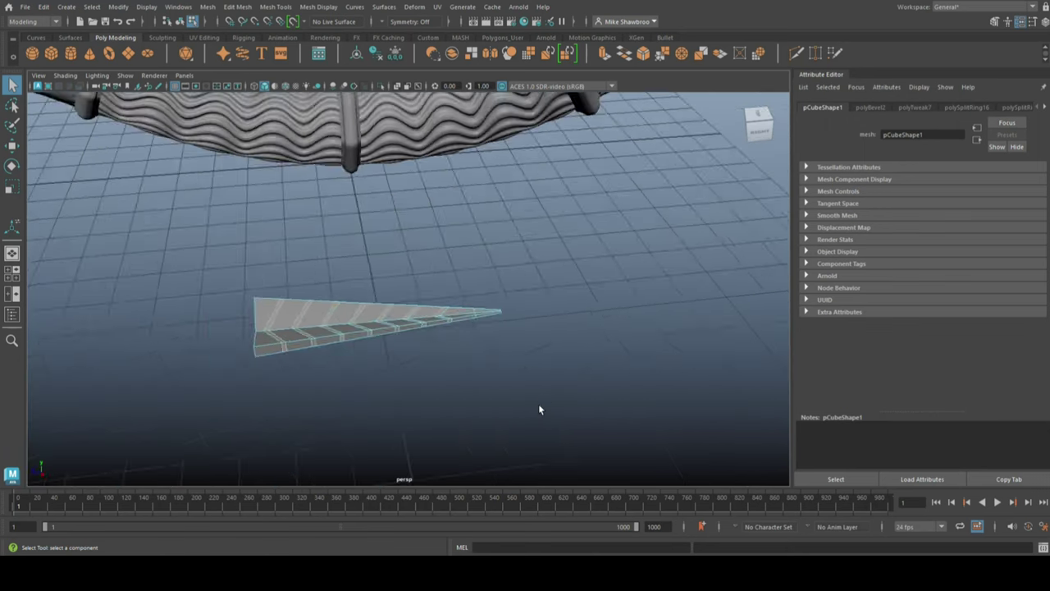
pyautogui.hotkey('ctrl', 'e')
pyautogui.write('0.1')
pyautogui.press('Return')
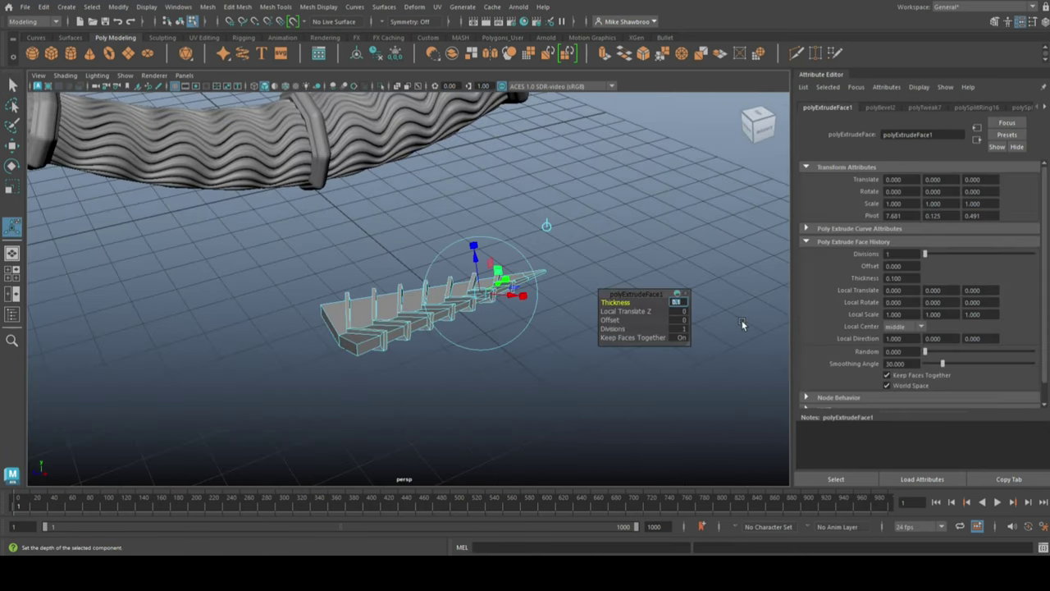
pyautogui.moveTo(414, 263); pyautogui.dragTo(458, 229, button='right')
pyautogui.press('f')
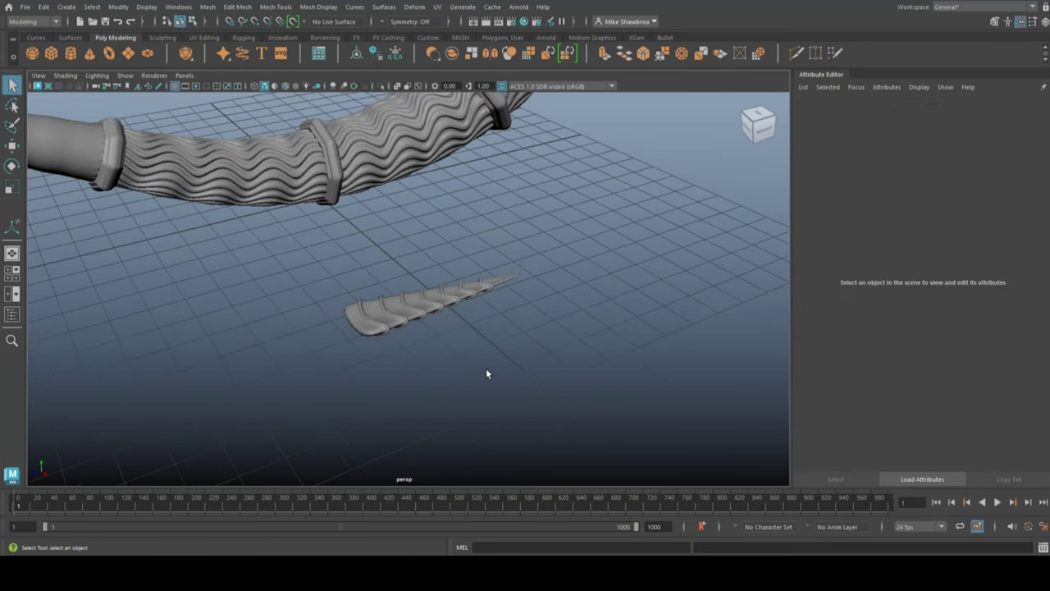
# Step: Insert an edge loop near the strip's wide end and isolate the strip
pyautogui.keyDown('shift'); pyautogui.moveTo(477, 379); pyautogui.dragTo(357, 308, button='right'); pyautogui.keyUp('shift')
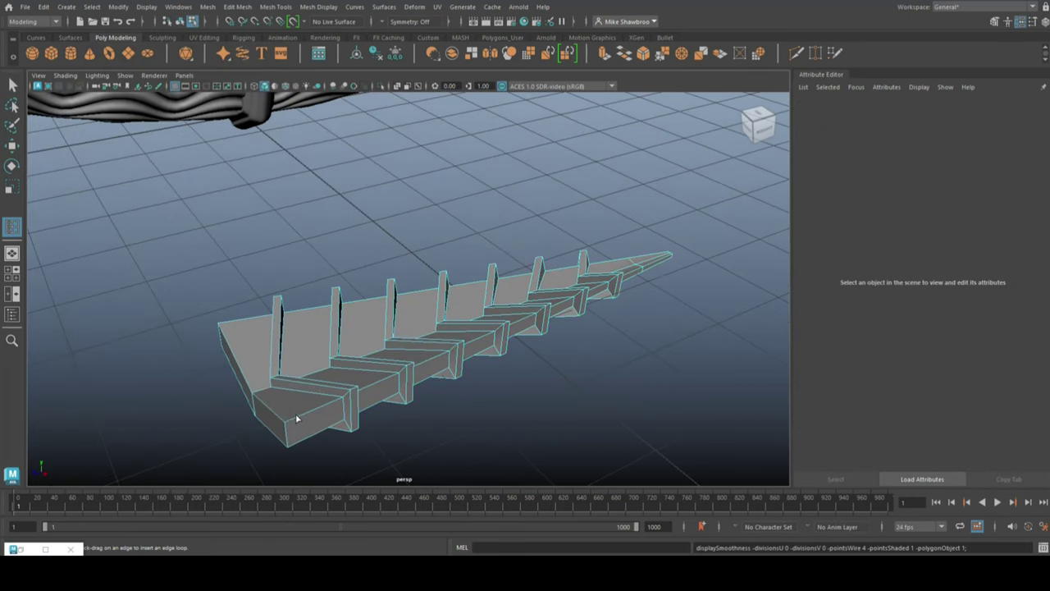
pyautogui.moveTo(290, 423)
pyautogui.mouseDown()
pyautogui.moveTo(241, 381)
pyautogui.moveTo(267, 424)
pyautogui.mouseUp()
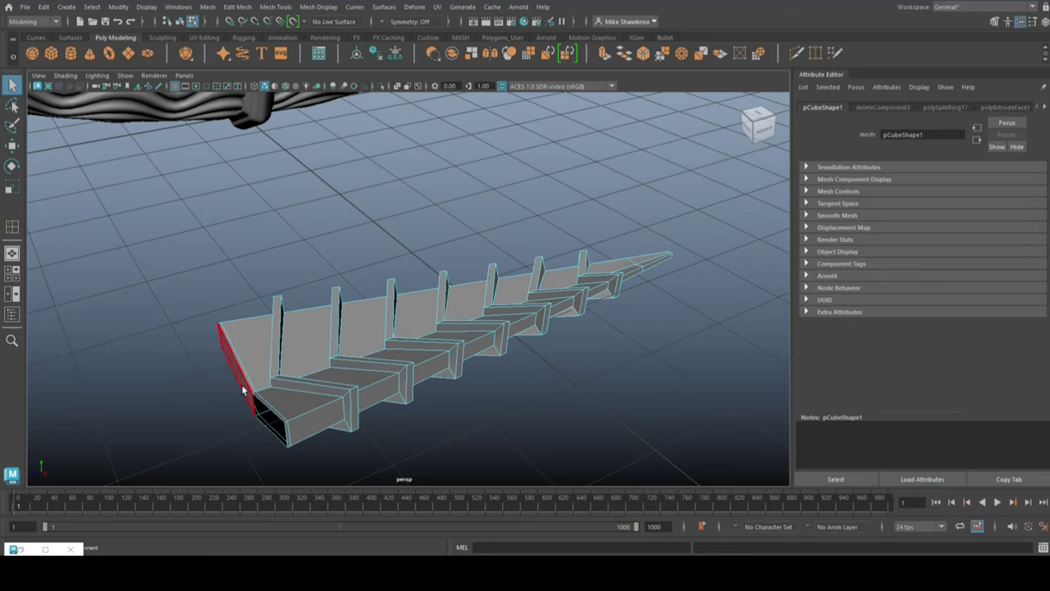
pyautogui.scroll(-5, 241, 393)
pyautogui.moveTo(418, 251); pyautogui.dragTo(474, 228, button='right')
pyautogui.hotkey('ctrl', '1')
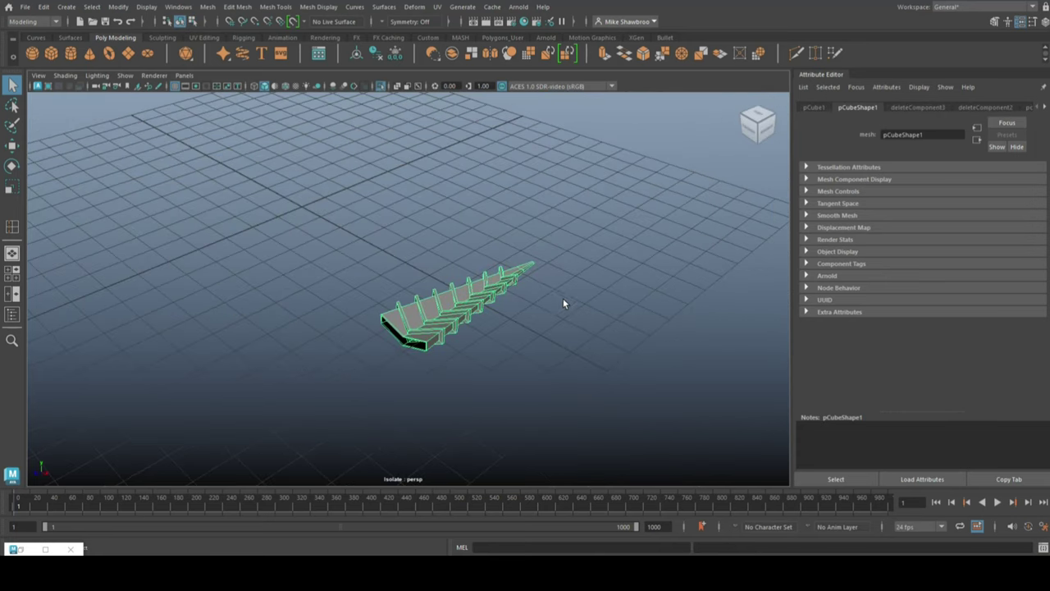
# Step: Create a polygon pipe and flatten it into a thin ring
pyautogui.click(74, 9)
pyautogui.moveTo(90, 92)
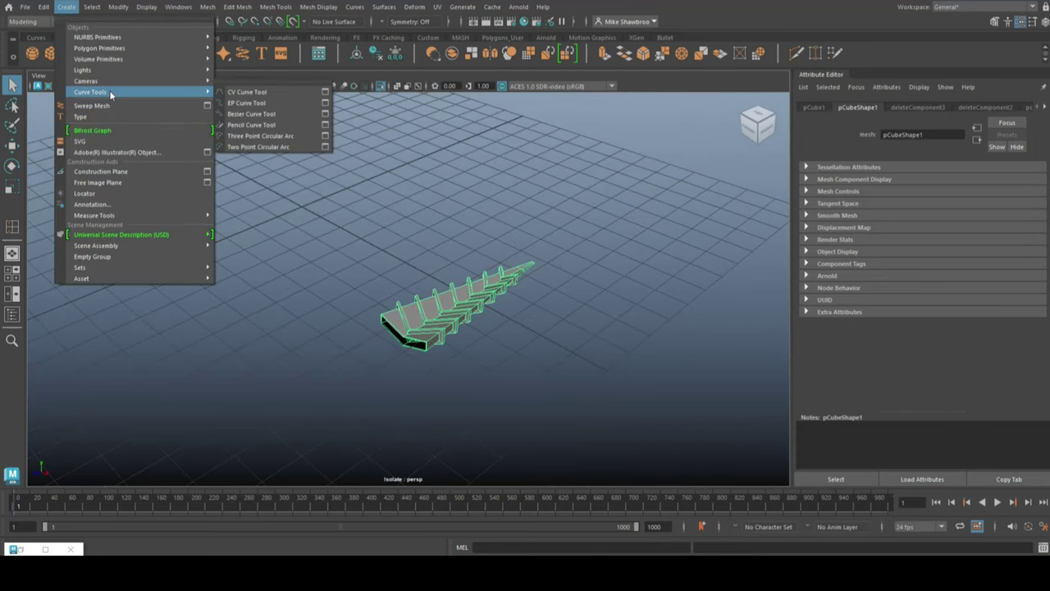
pyautogui.click(241, 161)
pyautogui.press('t')
pyautogui.scroll(5, 355, 255)
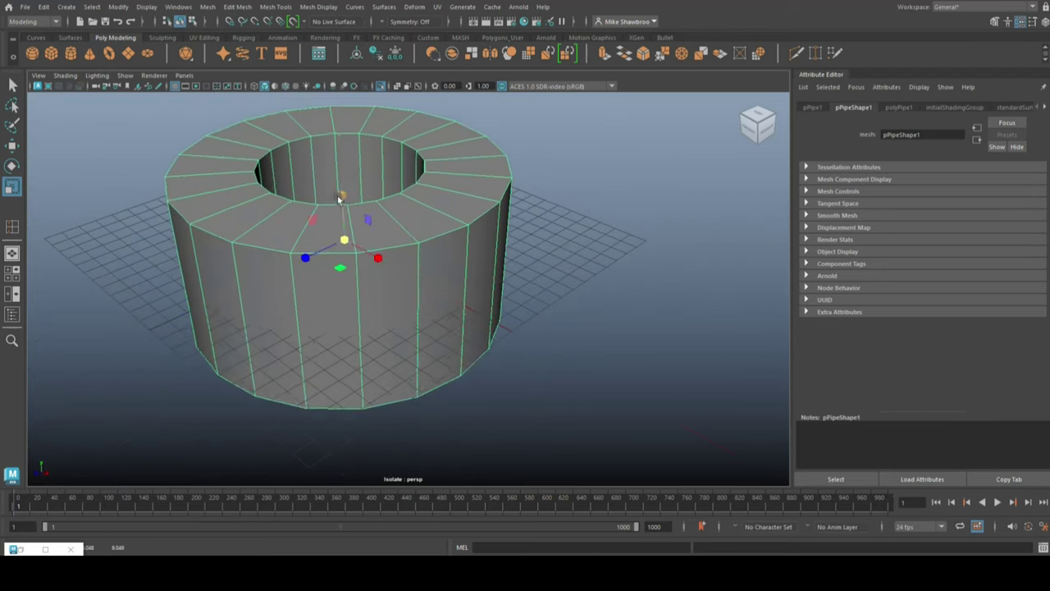
pyautogui.moveTo(339, 196); pyautogui.dragTo(399, 300)
pyautogui.scroll(-5, 293, 325)
# Step: Reposition the ring in front view so it sits on the grid plane
pyautogui.press('w')
pyautogui.moveTo(344, 239); pyautogui.dragTo(366, 351)
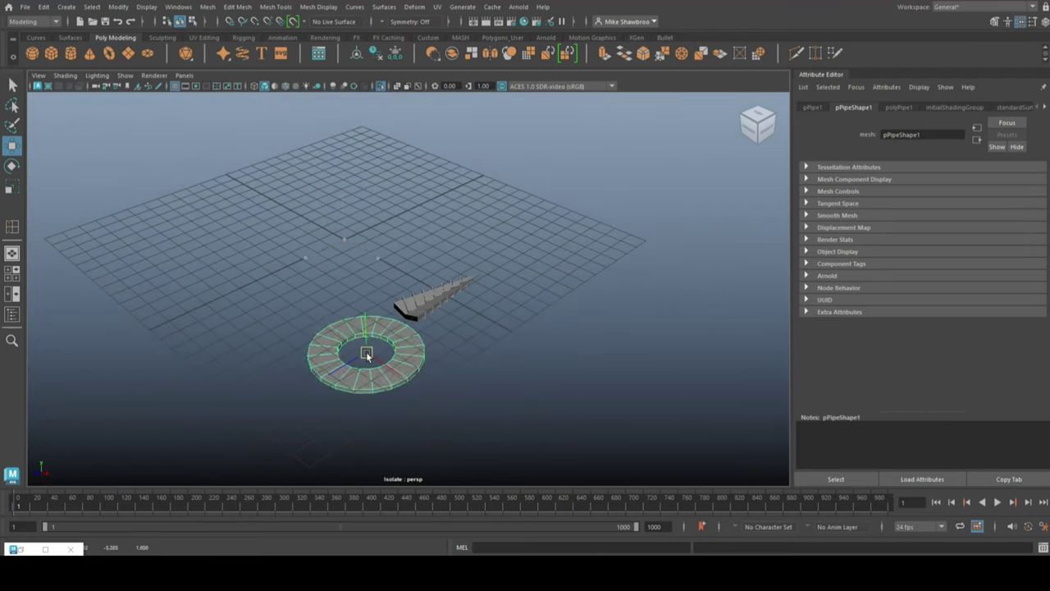
pyautogui.press('space')
pyautogui.press('space')
pyautogui.moveTo(480, 441); pyautogui.dragTo(483, 304)
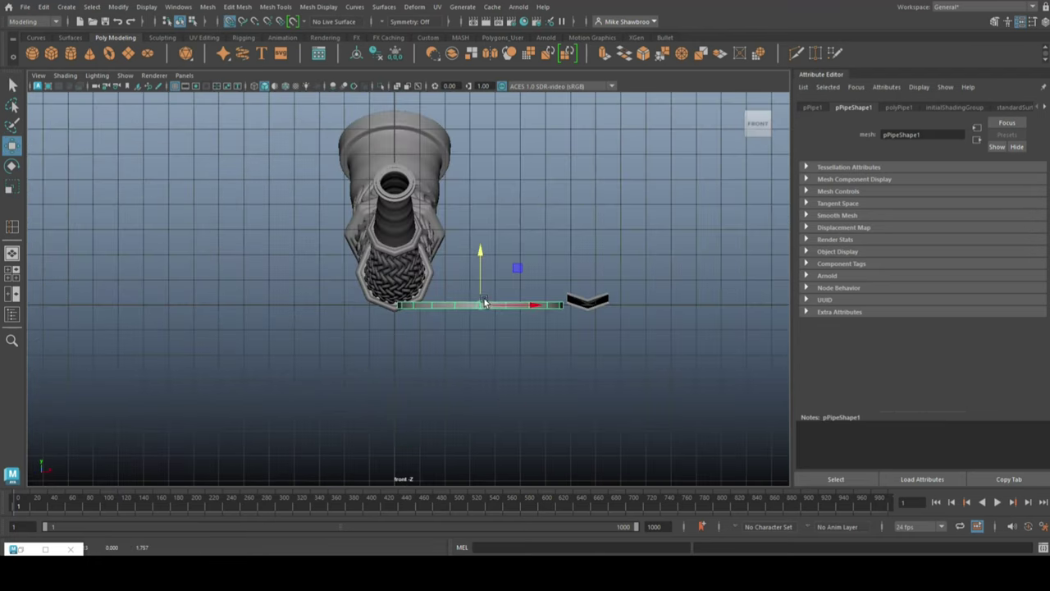
pyautogui.click(12, 253)
pyautogui.click(14, 274)
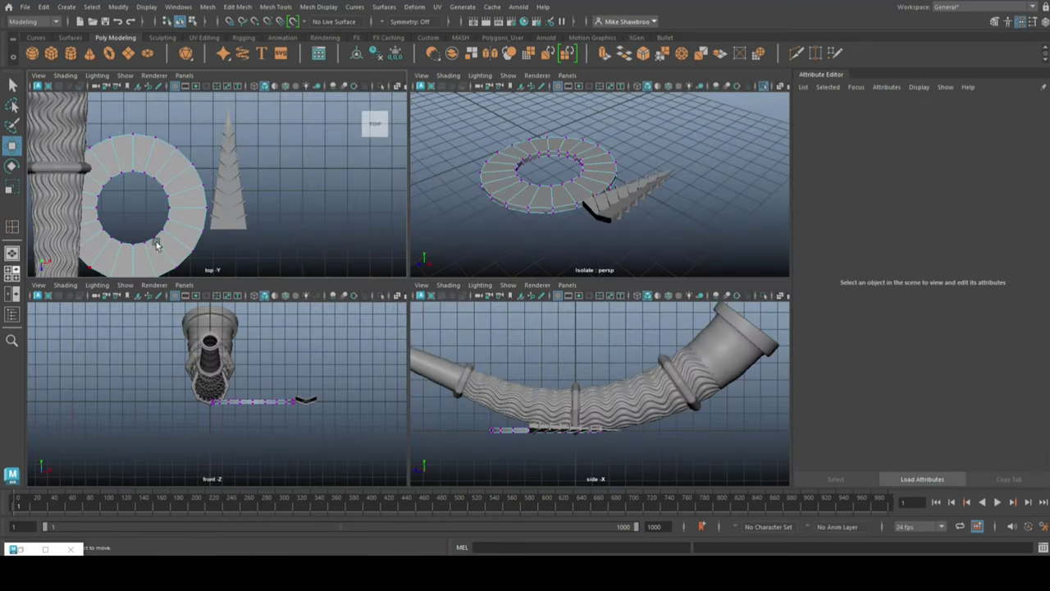
pyautogui.press('space')
pyautogui.press('F8')
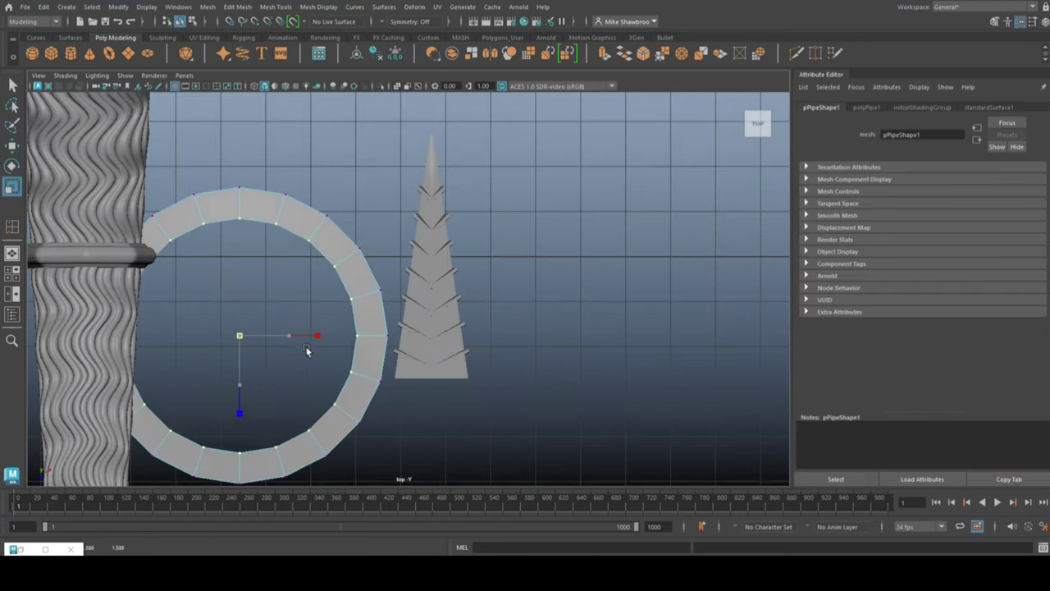
# Step: Marquee-select all the horn's parts and group them with Ctrl+G
pyautogui.scroll(-3, 271, 332)
pyautogui.scroll(-3, 271, 332)
pyautogui.click(323, 251)
pyautogui.press('w')
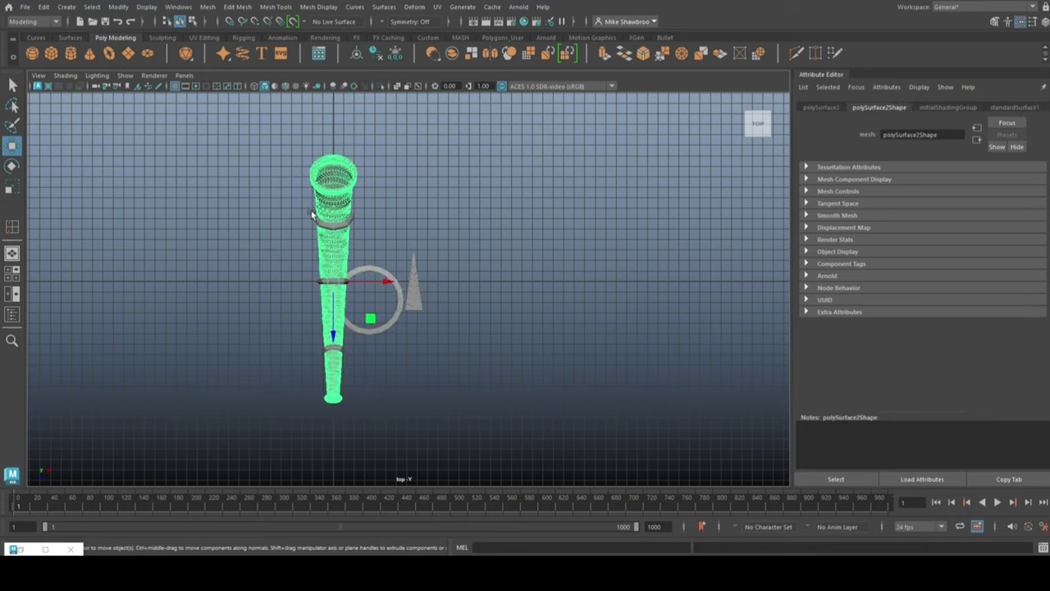
pyautogui.click(451, 233)
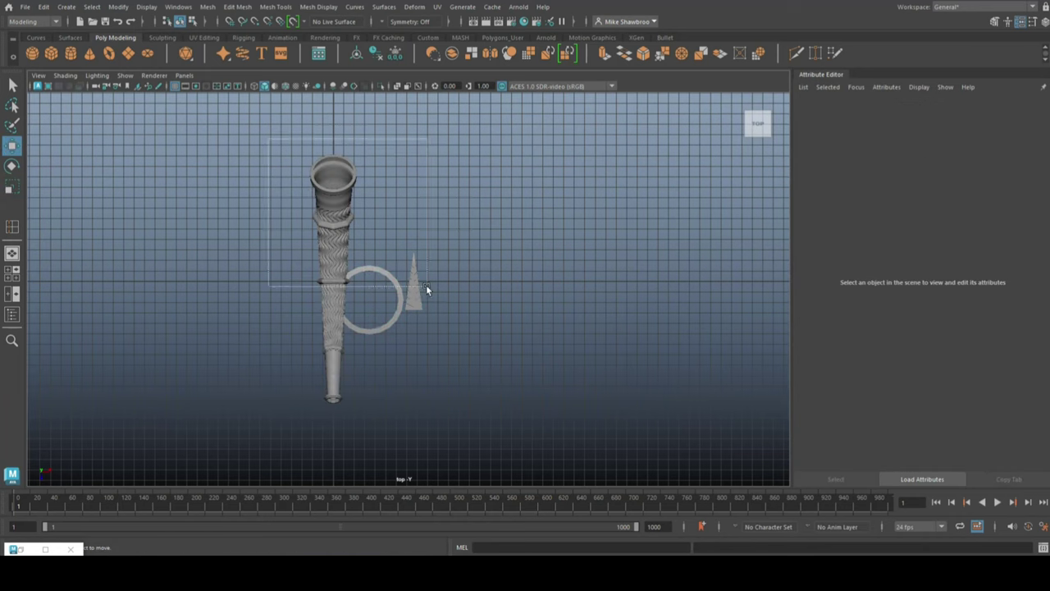
pyautogui.moveTo(426, 285); pyautogui.dragTo(217, 282)
pyautogui.hotkey('ctrl', 'g')
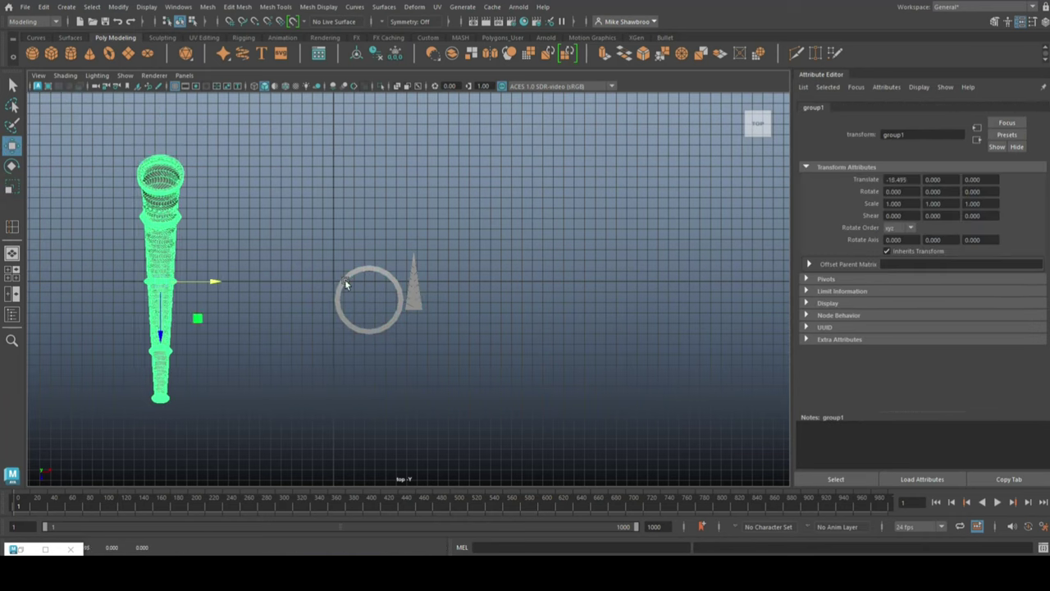
# Step: Move the ring and the spiked strip next to each other
pyautogui.click(345, 284)
pyautogui.moveTo(367, 299); pyautogui.dragTo(331, 285)
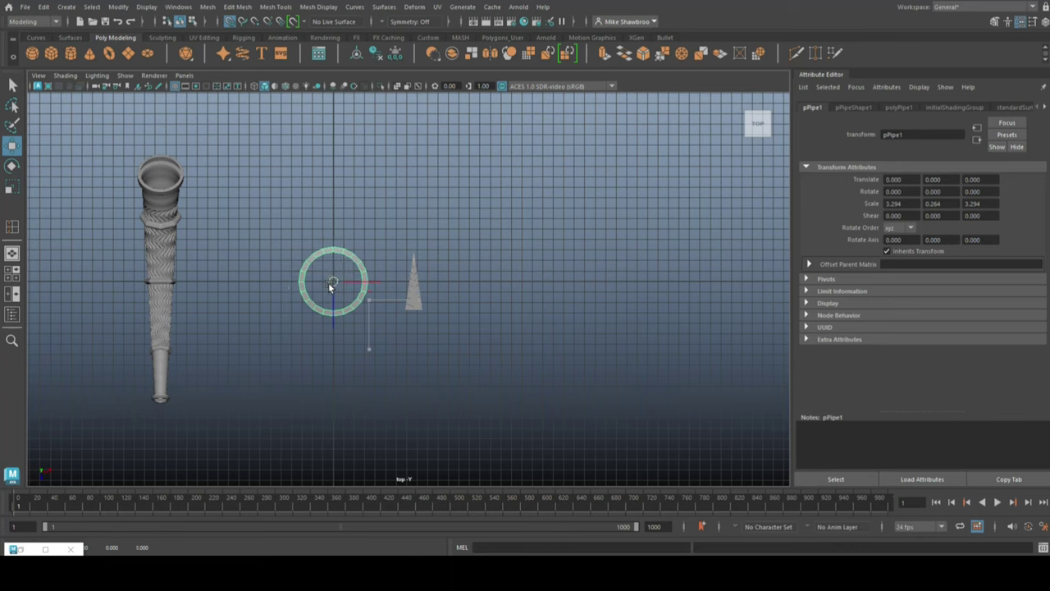
pyautogui.click(413, 297)
pyautogui.press('w')
pyautogui.moveTo(414, 288); pyautogui.dragTo(331, 245)
# Step: Scale the ring taller, to a Y scale of 0.683
pyautogui.click(11, 253)
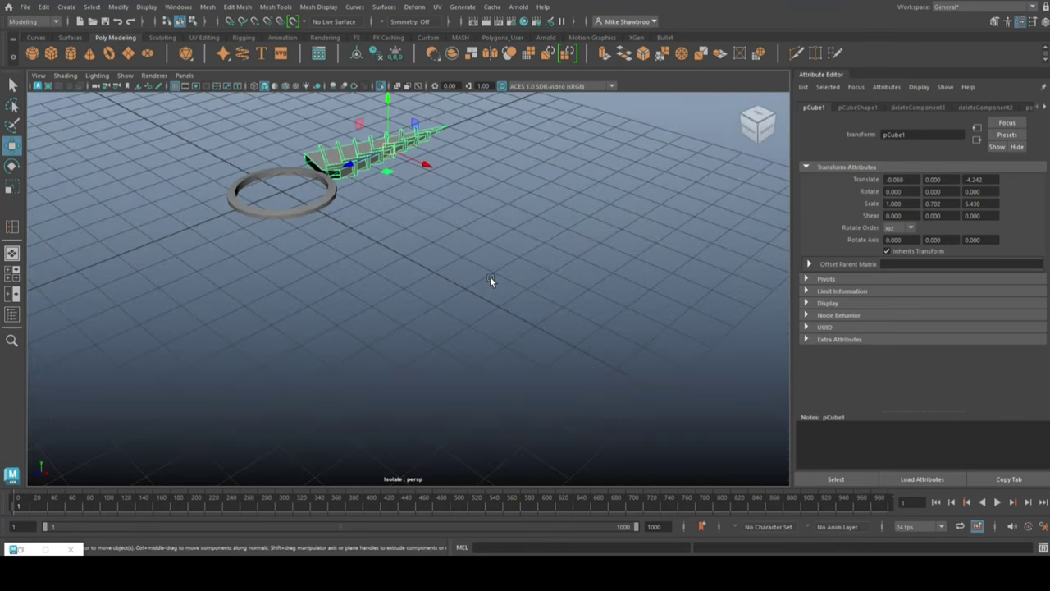
pyautogui.scroll(5, 520, 324)
pyautogui.click(571, 282)
pyautogui.press('r')
pyautogui.moveTo(530, 305)
pyautogui.mouseDown()
pyautogui.moveTo(544, 238)
pyautogui.moveTo(570, 277)
pyautogui.mouseUp()
# Step: Lower the strip, tilt it about 9° in X, and slide its base against the ring
pyautogui.click(283, 215)
pyautogui.press('w')
pyautogui.moveTo(283, 182)
pyautogui.mouseDown()
pyautogui.moveTo(317, 205)
pyautogui.moveTo(295, 197)
pyautogui.mouseUp()
pyautogui.press('e')
pyautogui.press('w')
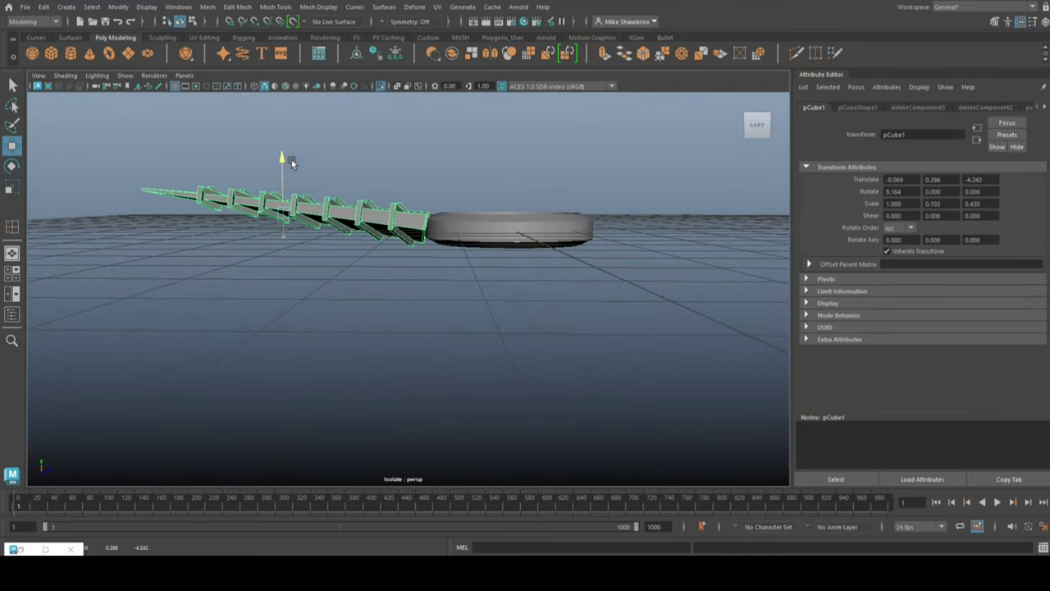
pyautogui.keyDown('alt'); pyautogui.moveTo(291, 159); pyautogui.dragTo(495, 303); pyautogui.keyUp('alt')
pyautogui.click(533, 246)
pyautogui.press('r')
pyautogui.keyDown('alt'); pyautogui.moveTo(587, 115); pyautogui.dragTo(492, 246); pyautogui.keyUp('alt')
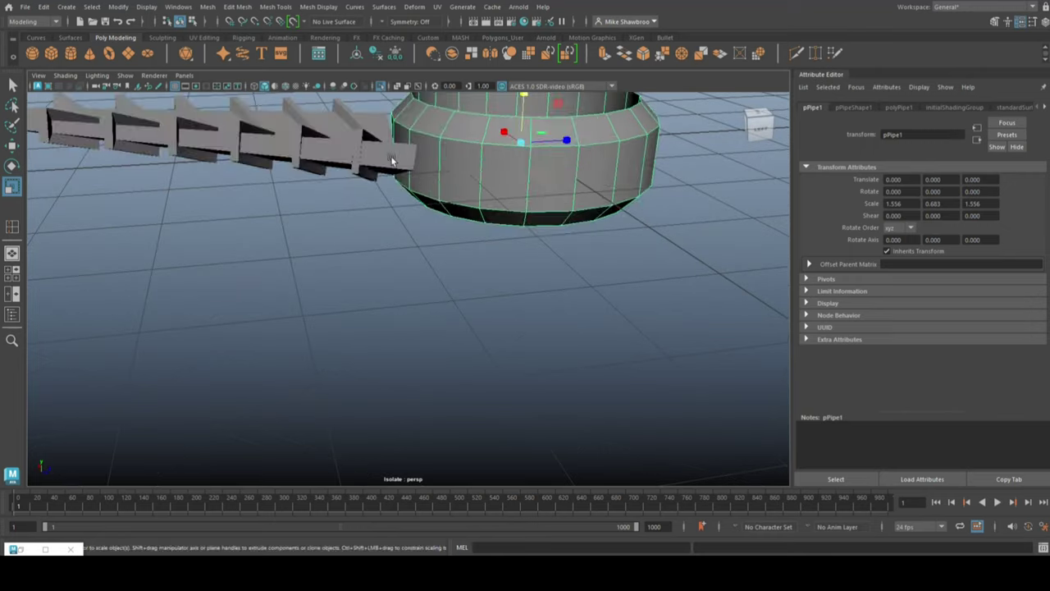
pyautogui.click(246, 140)
pyautogui.press('w')
pyautogui.moveTo(222, 134); pyautogui.dragTo(233, 132)
# Step: Inspect the ring's faces and look down into the ring from new angles
pyautogui.keyDown('alt'); pyautogui.moveTo(333, 277); pyautogui.dragTo(534, 235); pyautogui.keyUp('alt')
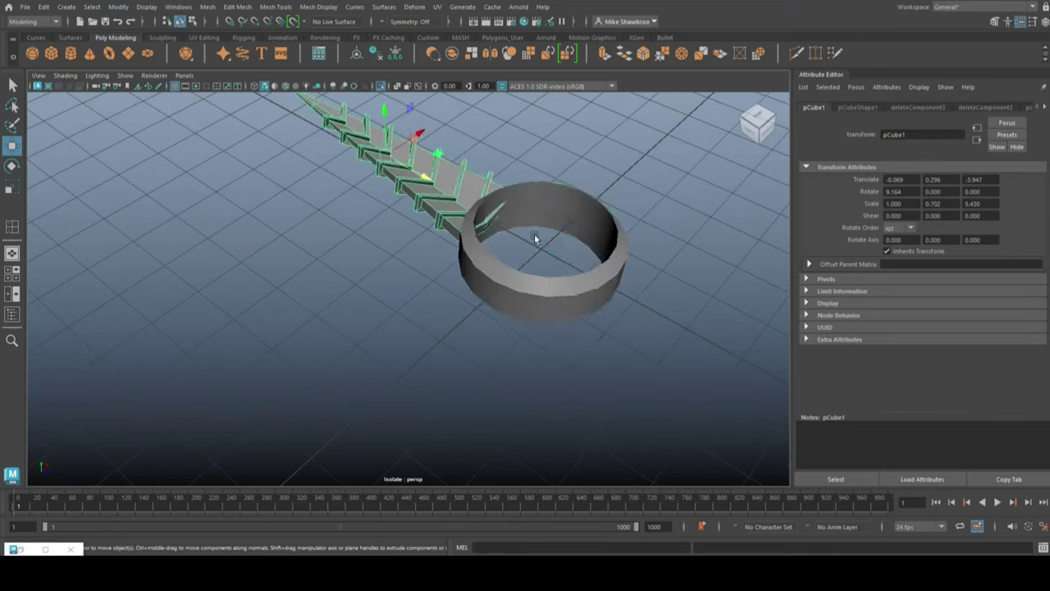
pyautogui.click(534, 235)
pyautogui.press('F11')
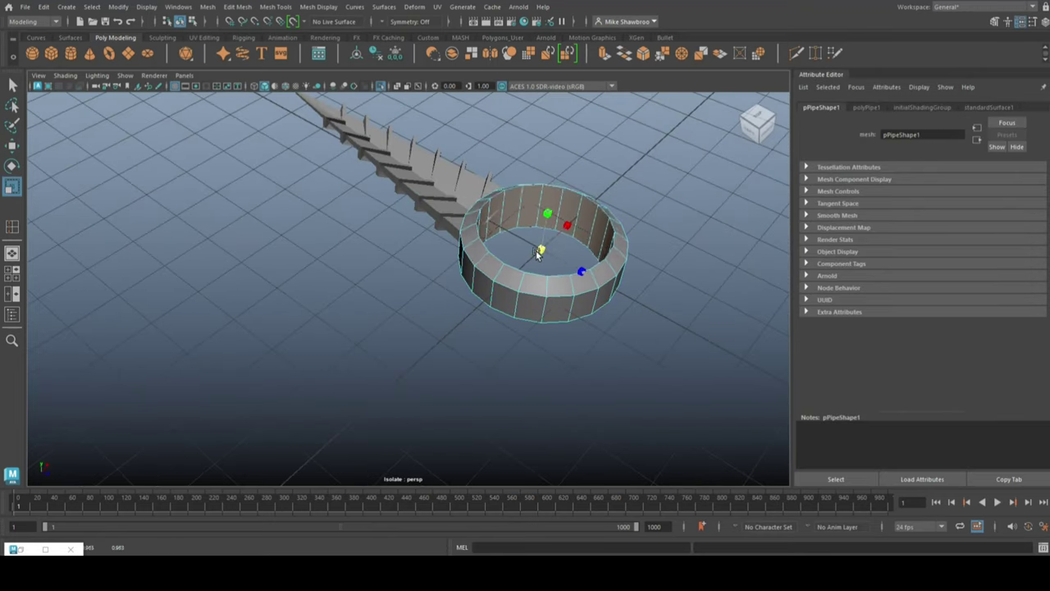
pyautogui.click(513, 209)
pyautogui.keyDown('alt'); pyautogui.moveTo(513, 208); pyautogui.dragTo(407, 308); pyautogui.keyUp('alt')
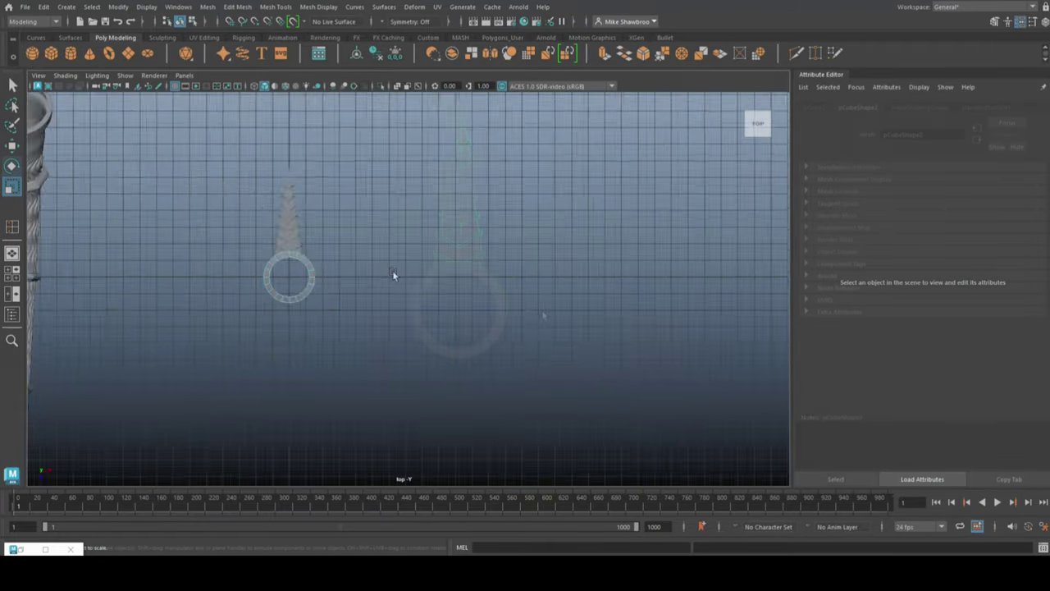
# Step: Rotate-duplicate the strip around the ring with Shift+D to make eight arms
pyautogui.press('e')
pyautogui.moveTo(543, 310)
pyautogui.mouseDown()
pyautogui.moveTo(505, 293)
pyautogui.moveTo(539, 344)
pyautogui.mouseUp()
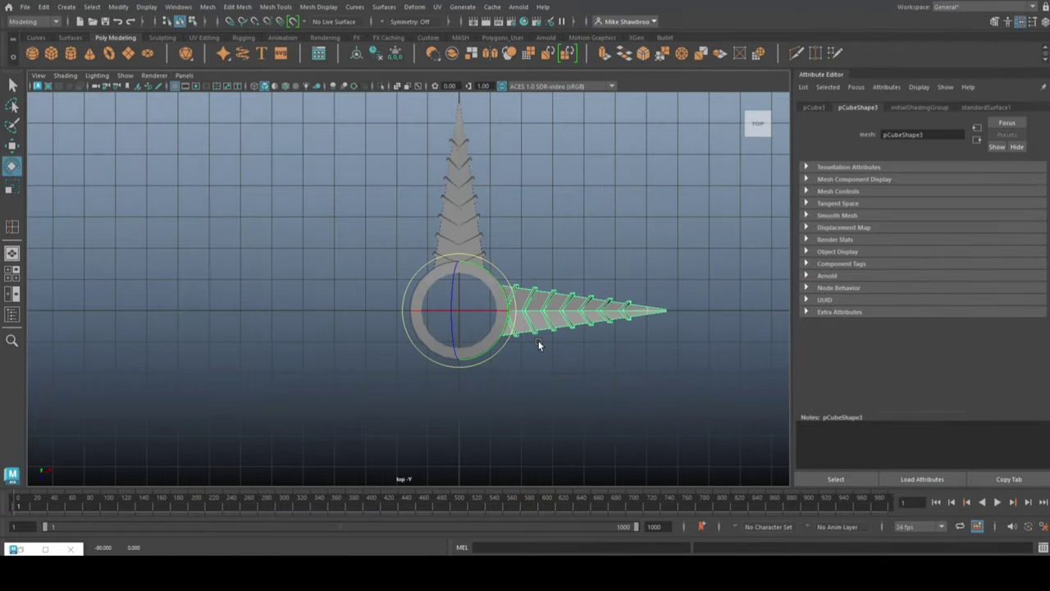
pyautogui.hotkey('shift', 'd')
pyautogui.hotkey('shift', 'd')
pyautogui.hotkey('shift', 'd')
pyautogui.hotkey('shift', 'd')
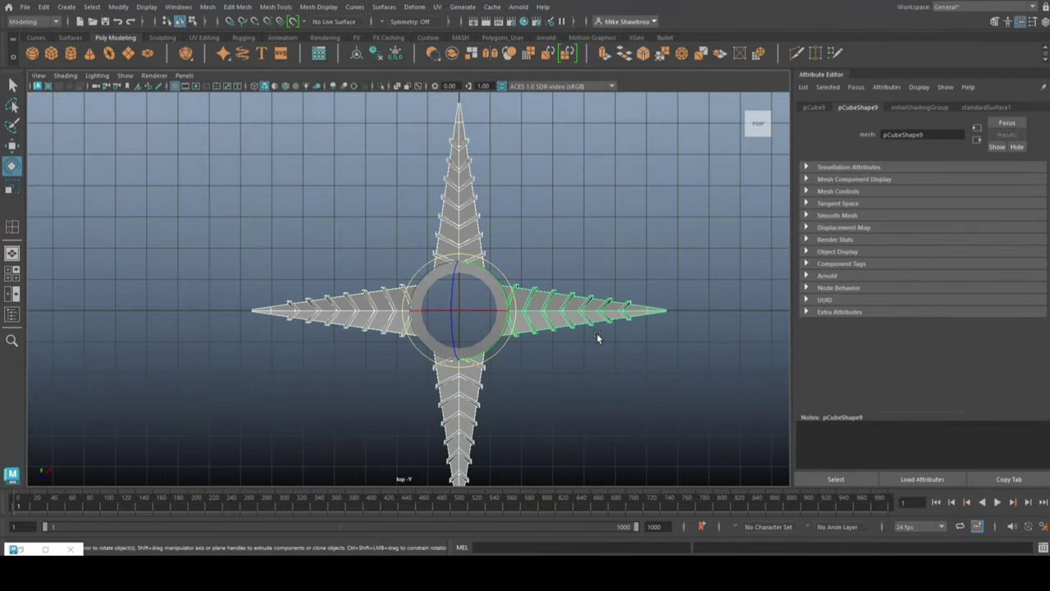
pyautogui.hotkey('shift', 'd')
pyautogui.hotkey('shift', 'd')
# Step: Combine the arms and ring into one mesh and smooth it
pyautogui.click(12, 273)
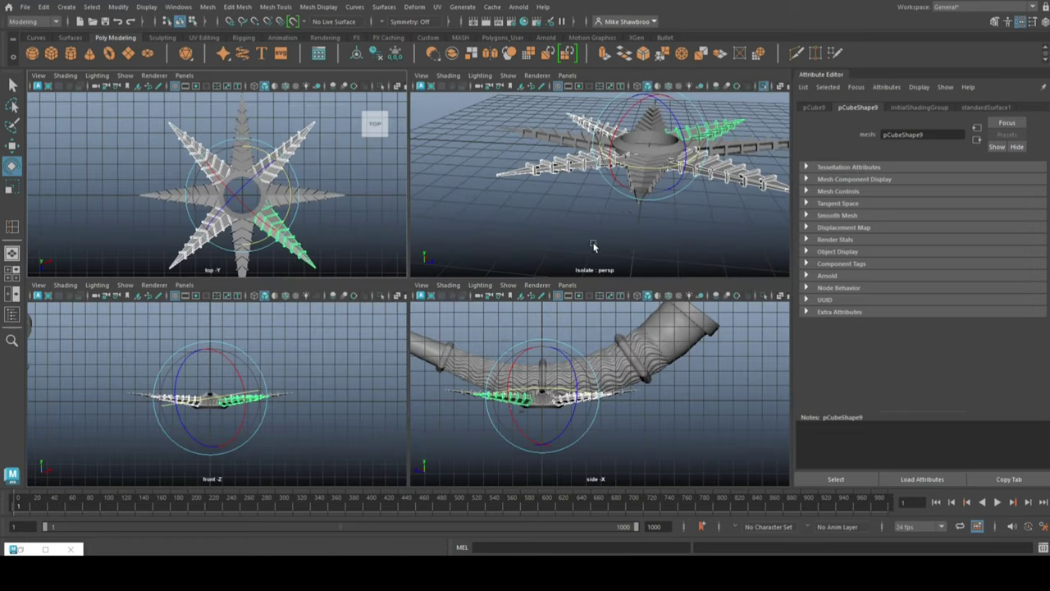
pyautogui.press('space')
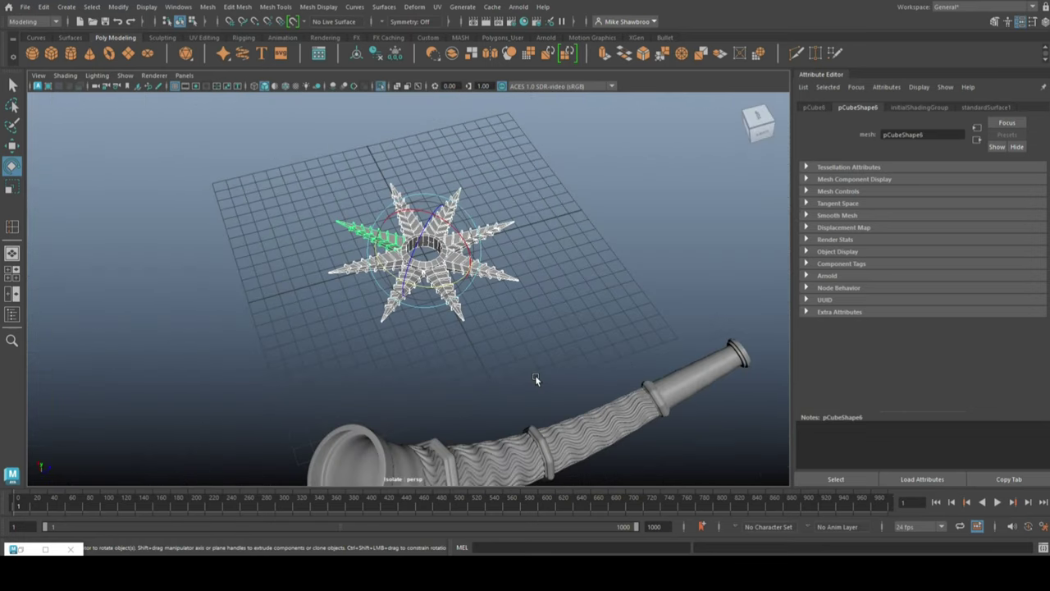
pyautogui.click(208, 6)
pyautogui.keyDown('alt'); pyautogui.moveTo(449, 286); pyautogui.dragTo(332, 223); pyautogui.keyUp('alt')
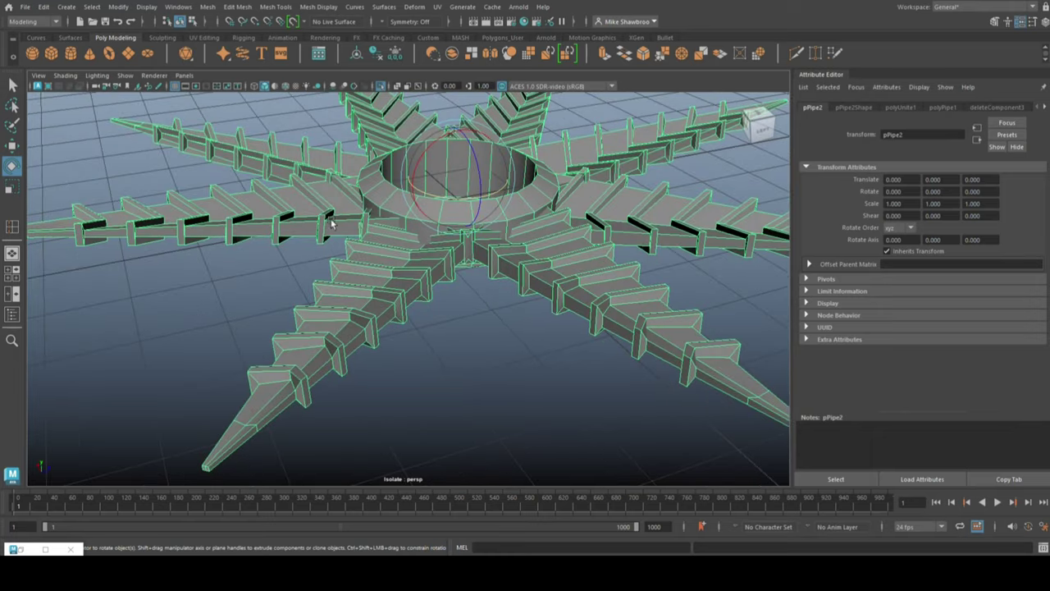
pyautogui.click(207, 6)
pyautogui.click(246, 137)
# Step: Stand the star upright and move it onto the horn near the bell
pyautogui.scroll(-5, 532, 360)
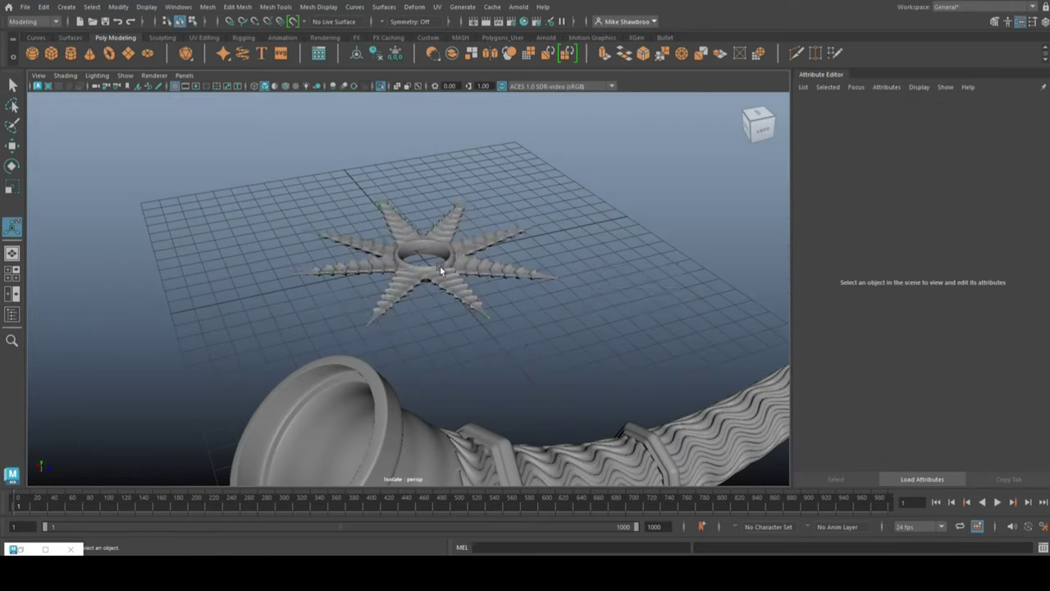
pyautogui.moveTo(539, 153); pyautogui.dragTo(647, 406)
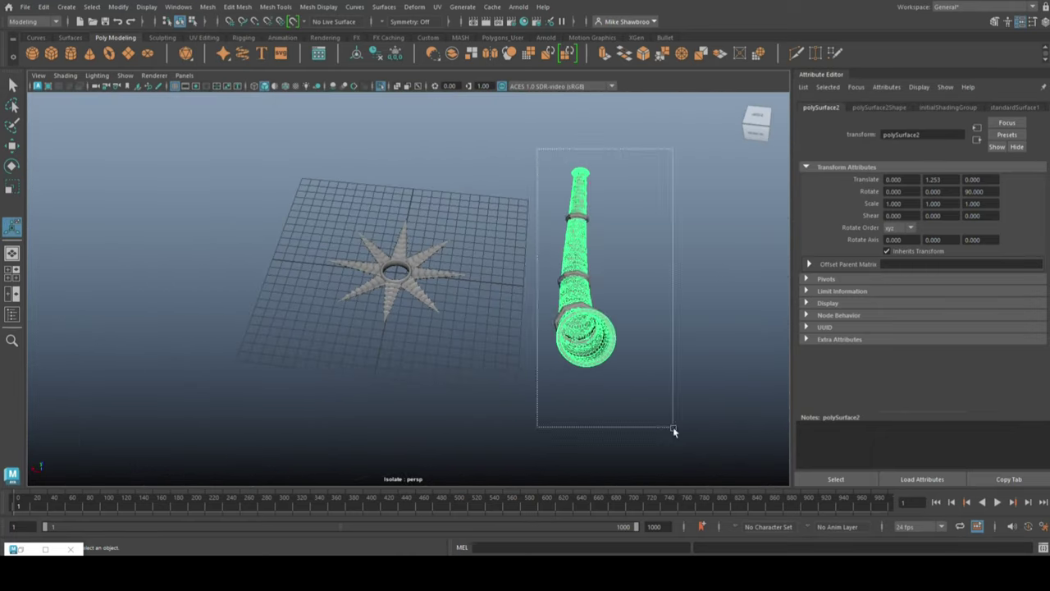
pyautogui.press('w')
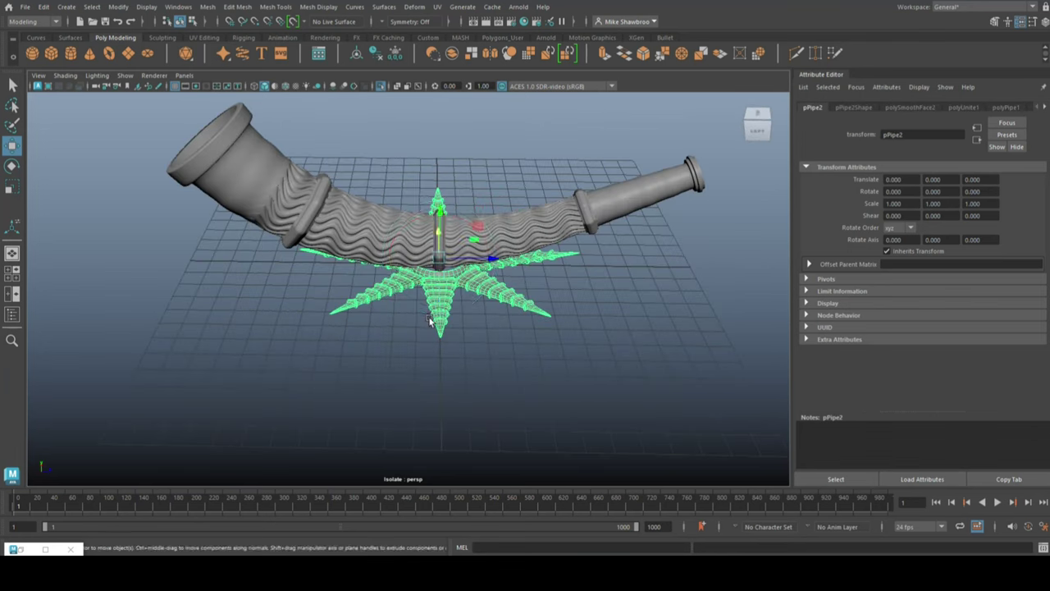
pyautogui.moveTo(415, 228); pyautogui.dragTo(372, 282)
pyautogui.press('w')
pyautogui.moveTo(483, 257); pyautogui.dragTo(287, 238)
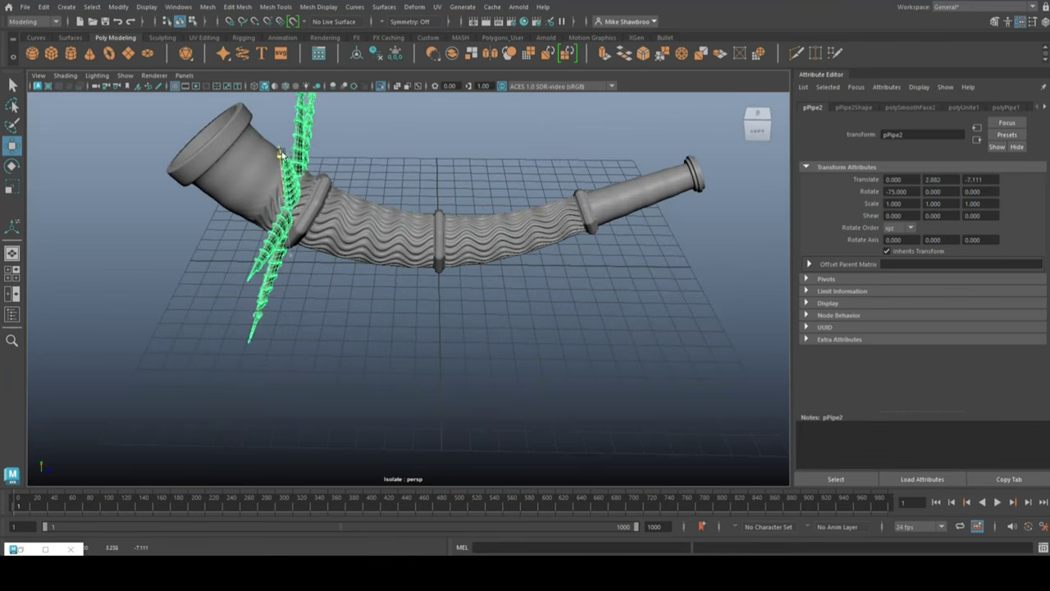
pyautogui.press('space')
pyautogui.press('space')
# Step: Tilt the star on X to match the neck and slide it toward the bell
pyautogui.scroll(-3, 481, 305)
pyautogui.press('e')
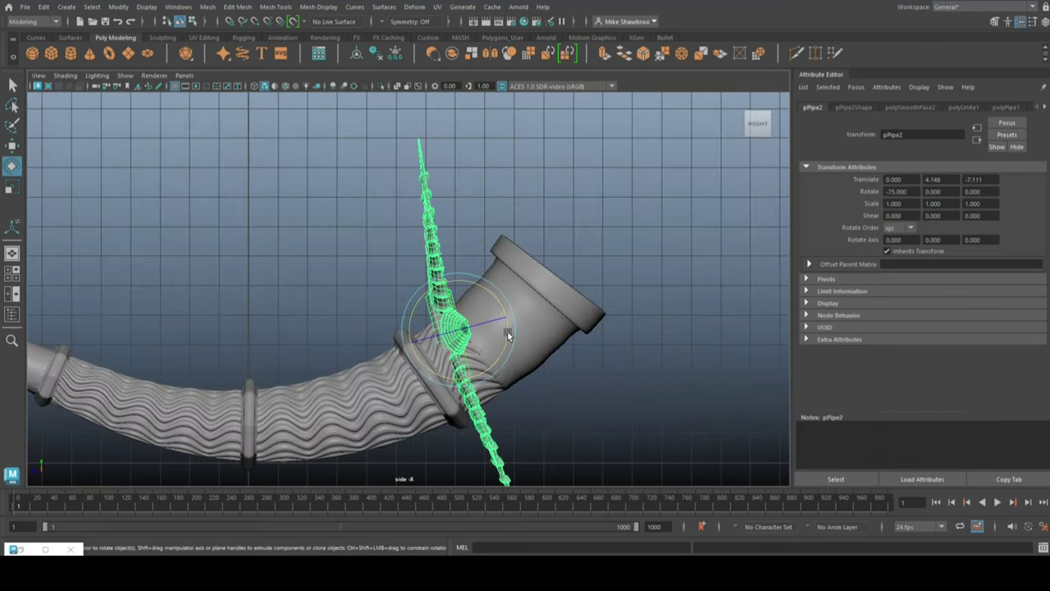
pyautogui.moveTo(507, 351)
pyautogui.mouseDown()
pyautogui.moveTo(501, 331)
pyautogui.moveTo(459, 351)
pyautogui.mouseUp()
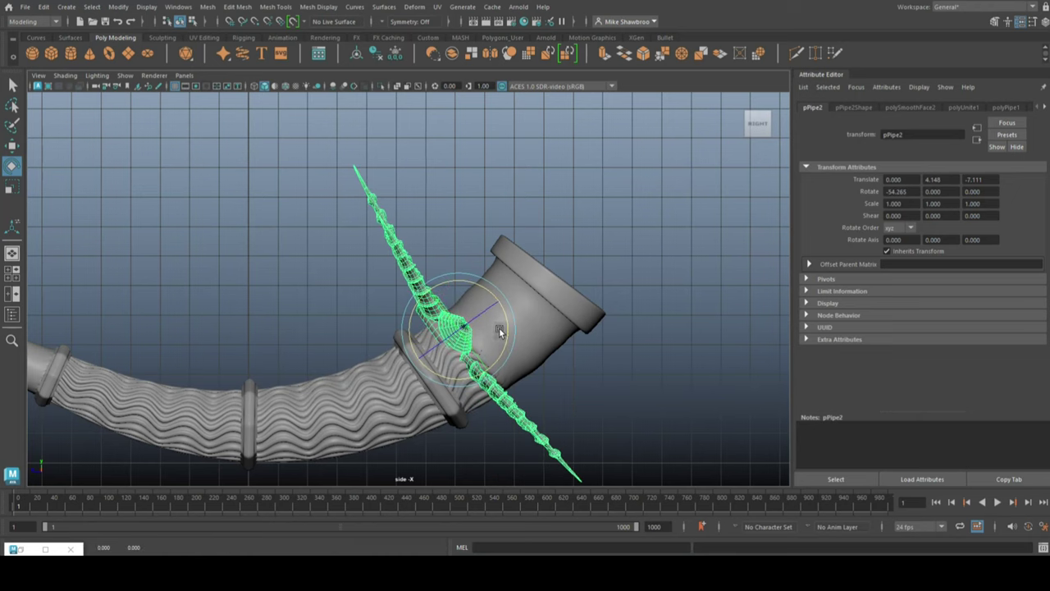
pyautogui.press('w')
pyautogui.moveTo(459, 352)
pyautogui.mouseDown(button='middle')
pyautogui.moveTo(489, 349)
pyautogui.moveTo(430, 343)
pyautogui.mouseUp(button='middle')
# Step: Adjust the star's height so it sits centred on the neck
pyautogui.press('r')
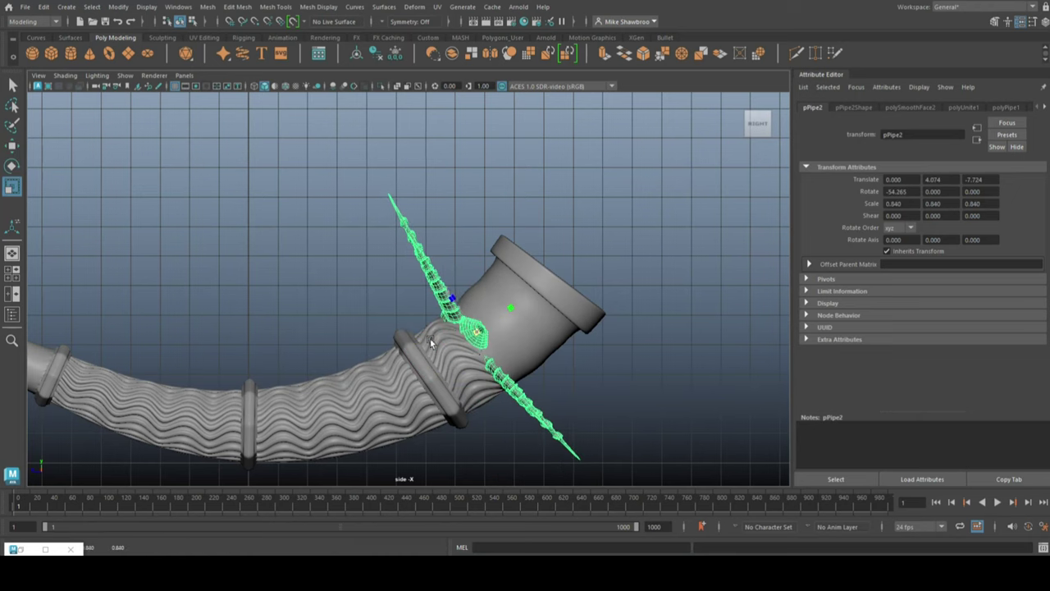
pyautogui.moveTo(460, 345)
pyautogui.keyDown('alt'); pyautogui.mouseDown()
pyautogui.moveTo(490, 345)
pyautogui.moveTo(545, 316)
pyautogui.mouseUp(); pyautogui.keyUp('alt')
pyautogui.scroll(2, 545, 316)
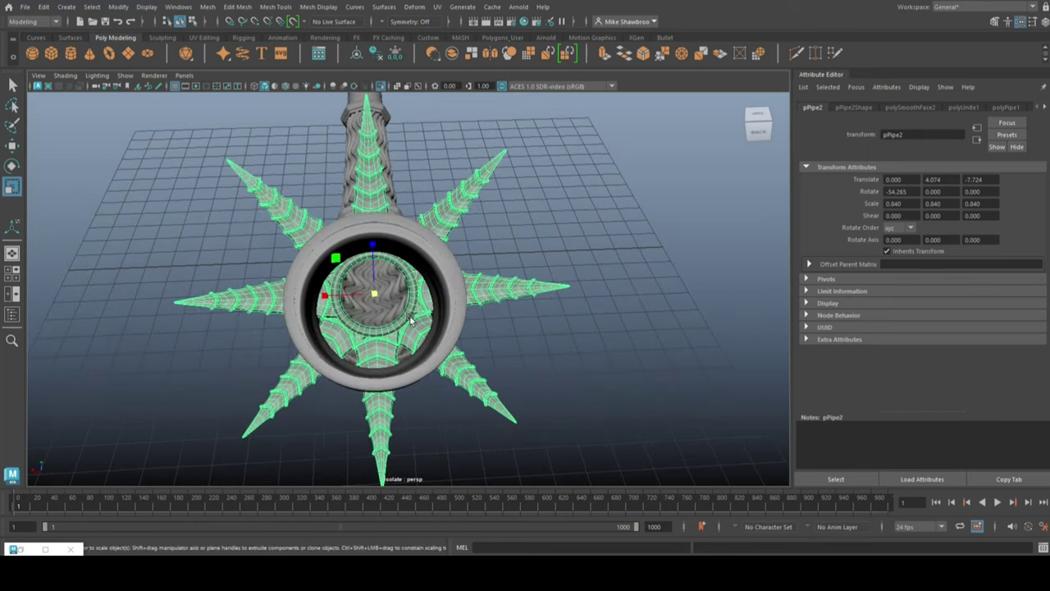
pyautogui.press('w')
pyautogui.moveTo(378, 270)
pyautogui.mouseDown(button='middle')
pyautogui.moveTo(375, 262)
pyautogui.moveTo(377, 271)
pyautogui.mouseUp(button='middle')
pyautogui.moveTo(451, 344)
pyautogui.keyDown('alt'); pyautogui.mouseDown()
pyautogui.moveTo(454, 368)
pyautogui.moveTo(477, 349)
pyautogui.mouseUp(); pyautogui.keyUp('alt')
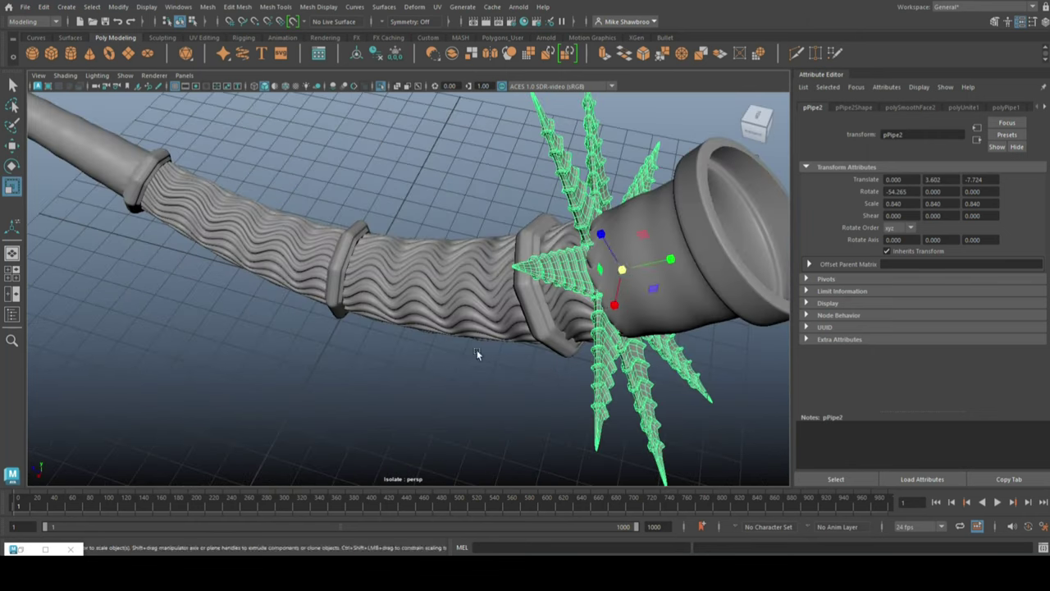
# Step: Scale the star up to 1.284
pyautogui.press('r')
pyautogui.moveTo(477, 349)
pyautogui.mouseDown(button='middle')
pyautogui.moveTo(649, 277)
pyautogui.moveTo(706, 277)
pyautogui.mouseUp(button='middle')
pyautogui.scroll(-3, 492, 328)
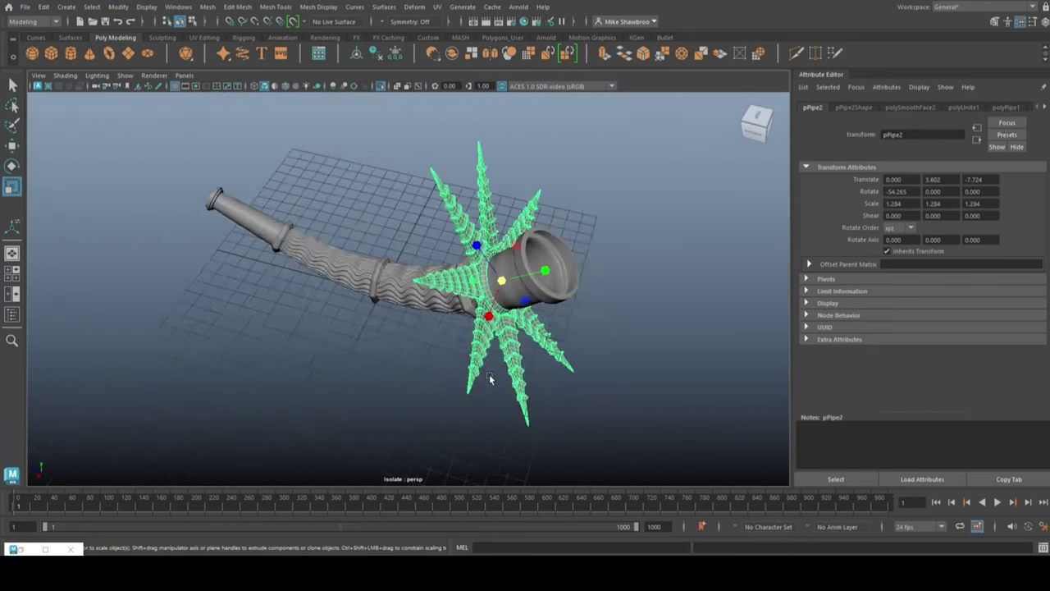
pyautogui.keyDown('alt'); pyautogui.moveTo(492, 344); pyautogui.dragTo(406, 369); pyautogui.keyUp('alt')
pyautogui.keyDown('alt'); pyautogui.moveTo(406, 374); pyautogui.dragTo(587, 396, button='right'); pyautogui.keyUp('alt')
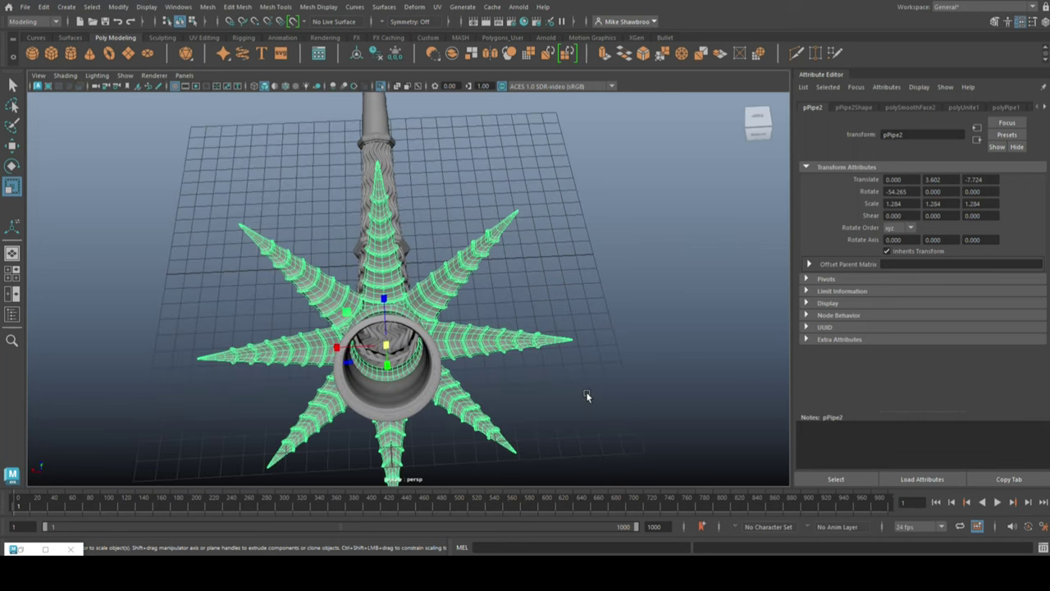
# Step: Separate the star collar into individual spike pieces and inspect them from an oblique angle
pyautogui.click(207, 7)
pyautogui.click(238, 55)
pyautogui.click(476, 410)
pyautogui.click(377, 213)
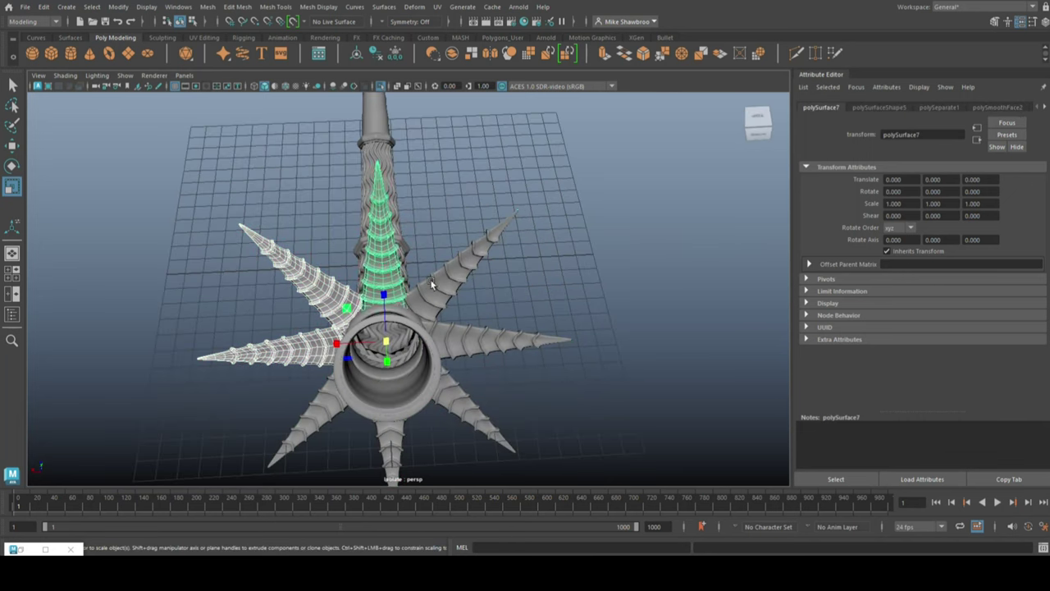
pyautogui.click(476, 410)
pyautogui.click(312, 410)
pyautogui.moveTo(312, 410)
pyautogui.keyDown('alt'); pyautogui.mouseDown()
pyautogui.moveTo(250, 336)
pyautogui.moveTo(351, 347)
pyautogui.moveTo(257, 352)
pyautogui.mouseUp(); pyautogui.keyUp('alt')
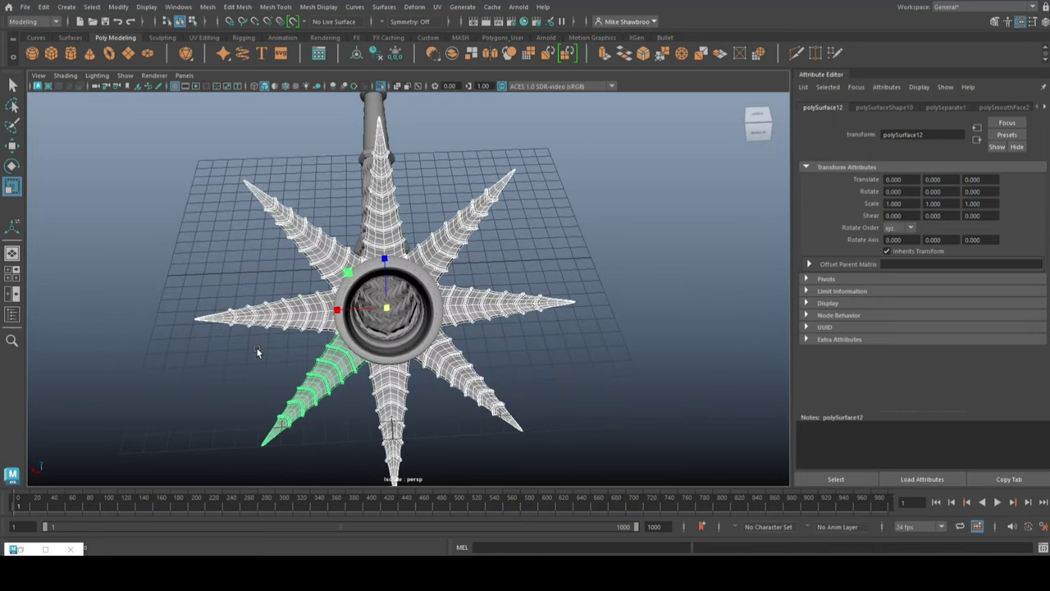
# Step: Undo back to the ring with a single spike, viewed from the top
pyautogui.hotkey('ctrl', 'z')
pyautogui.hotkey('ctrl', 'z')
pyautogui.hotkey('ctrl', 'z')
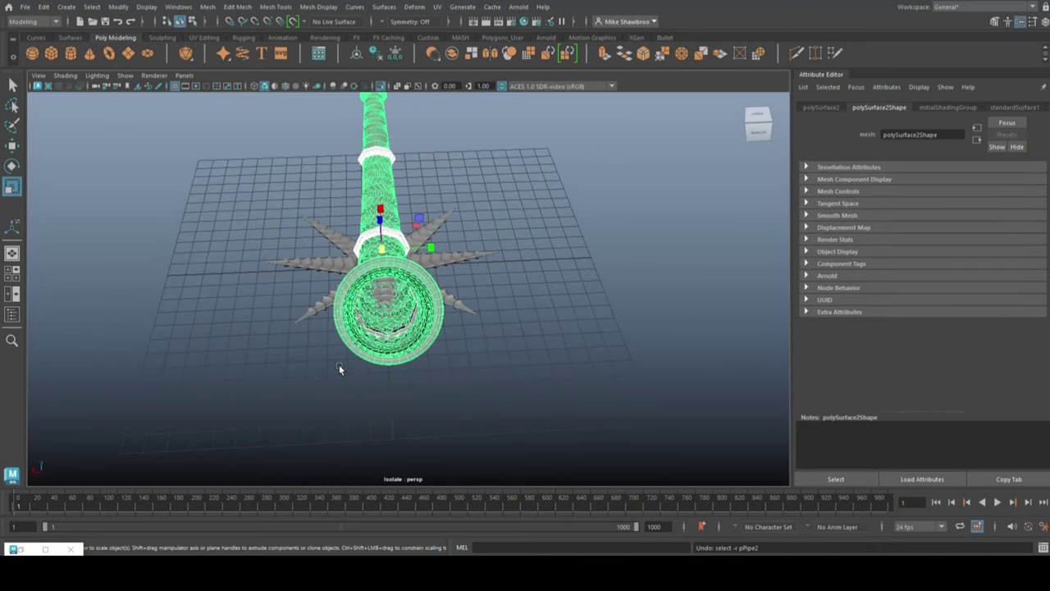
pyautogui.hotkey('ctrl', 'z')
pyautogui.hotkey('ctrl', 'z')
pyautogui.hotkey('ctrl', 'z')
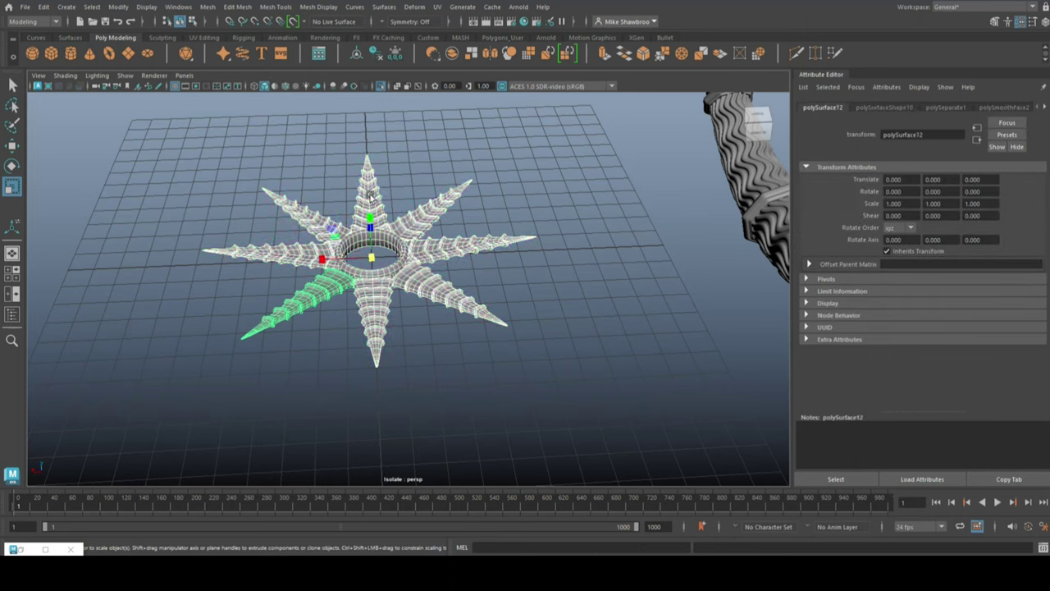
pyautogui.hotkey('ctrl', 'z')
pyautogui.hotkey('ctrl', 'z')
pyautogui.hotkey('ctrl', 'z')
pyautogui.hotkey('ctrl', 'z')
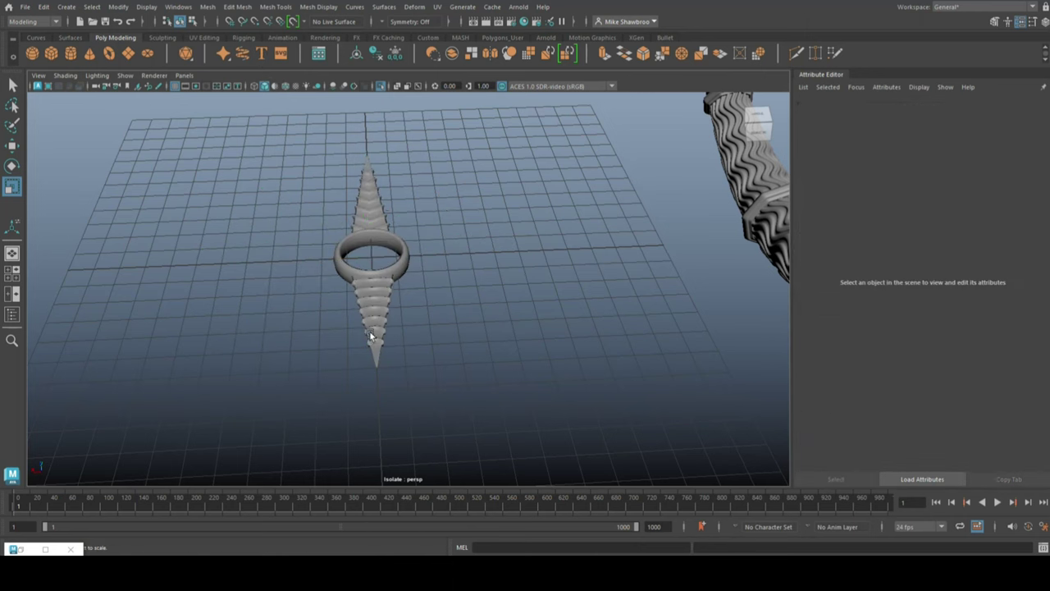
pyautogui.hotkey('ctrl', 'z')
pyautogui.hotkey('ctrl', 'z')
pyautogui.hotkey('ctrl', 'z')
pyautogui.hotkey('ctrl', 'z')
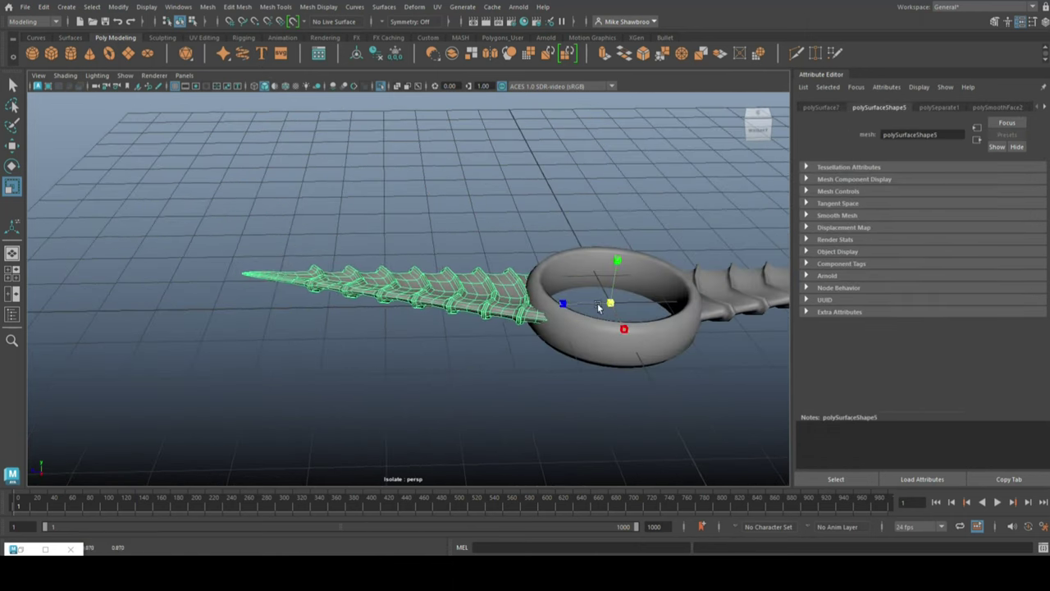
pyautogui.hotkey('ctrl', 'z')
pyautogui.hotkey('ctrl', 'z')
pyautogui.hotkey('ctrl', 'z')
pyautogui.press('w')
pyautogui.hotkey('ctrl', 'z')
pyautogui.hotkey('ctrl', 'z')
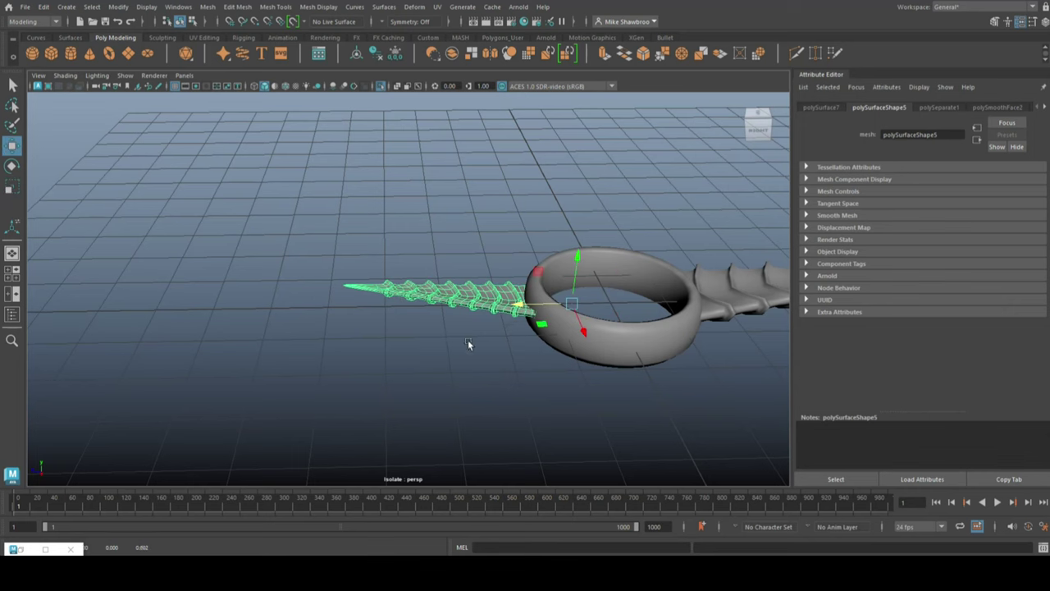
pyautogui.hotkey('ctrl', 'z')
pyautogui.press('space')
pyautogui.press('space')
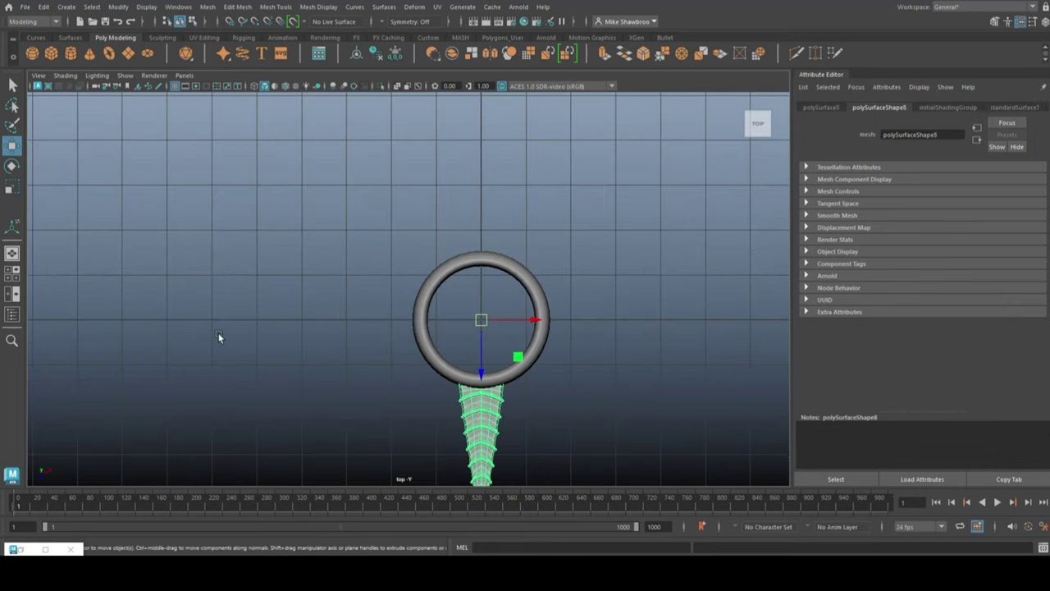
# Step: Duplicate the spike and rotate copies in 90° then 45° steps to make eight spikes
pyautogui.press('e')
pyautogui.hotkey('ctrl', 'd')
pyautogui.moveTo(516, 361); pyautogui.dragTo(441, 391)
pyautogui.hotkey('shift', 'd')
pyautogui.hotkey('shift', 'd')
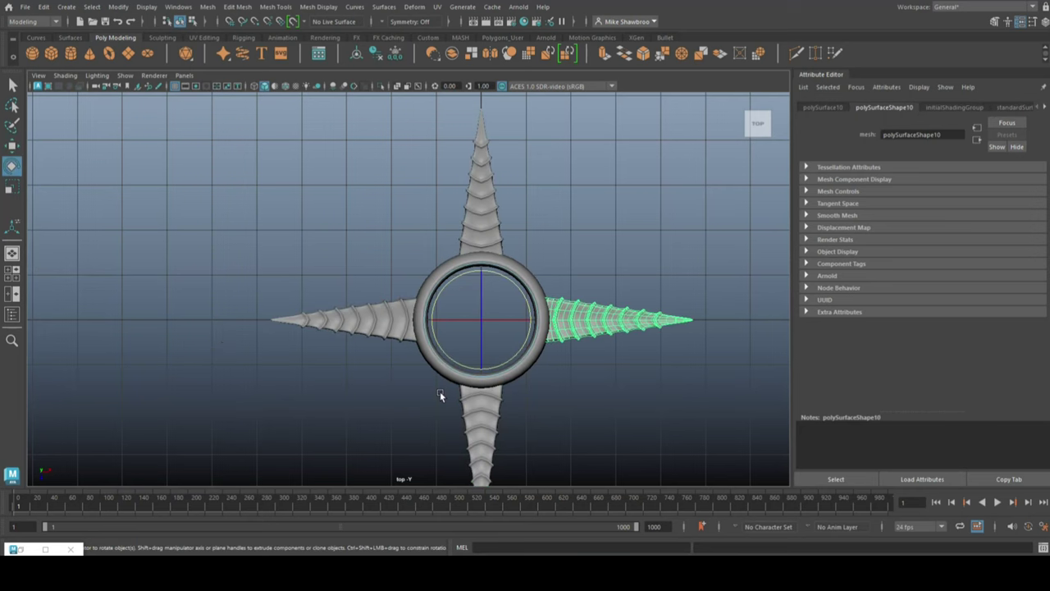
pyautogui.keyDown('shift'); pyautogui.click(631, 334); pyautogui.keyUp('shift')
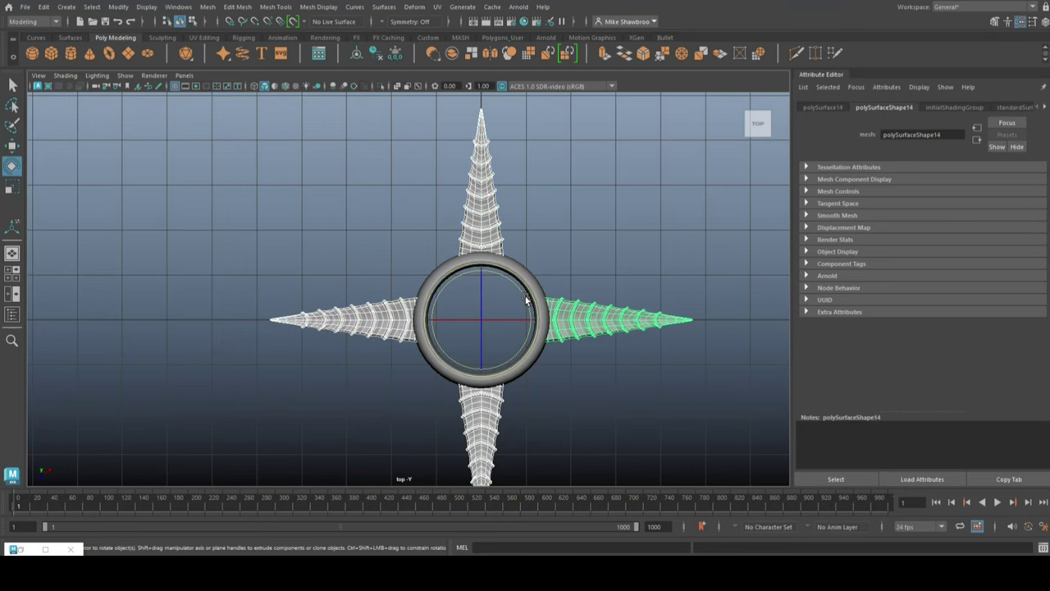
pyautogui.hotkey('ctrl', 'd')
pyautogui.moveTo(526, 301); pyautogui.dragTo(541, 344)
pyautogui.press('space')
pyautogui.press('space')
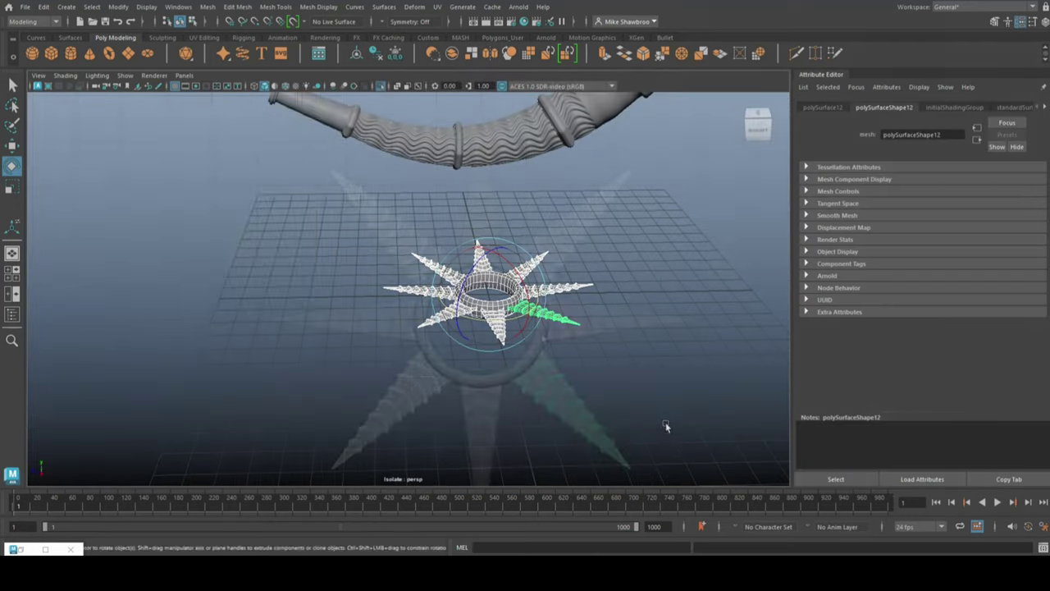
# Step: Combine the eight spikes into one star, raise it, rotate -90° on X, and move it toward the bell
pyautogui.click(208, 6)
pyautogui.click(237, 47)
pyautogui.press('w')
pyautogui.press('e')
pyautogui.moveTo(431, 248)
pyautogui.mouseDown()
pyautogui.moveTo(447, 164)
pyautogui.moveTo(520, 201)
pyautogui.mouseUp()
pyautogui.press('w')
pyautogui.moveTo(404, 215); pyautogui.dragTo(438, 228)
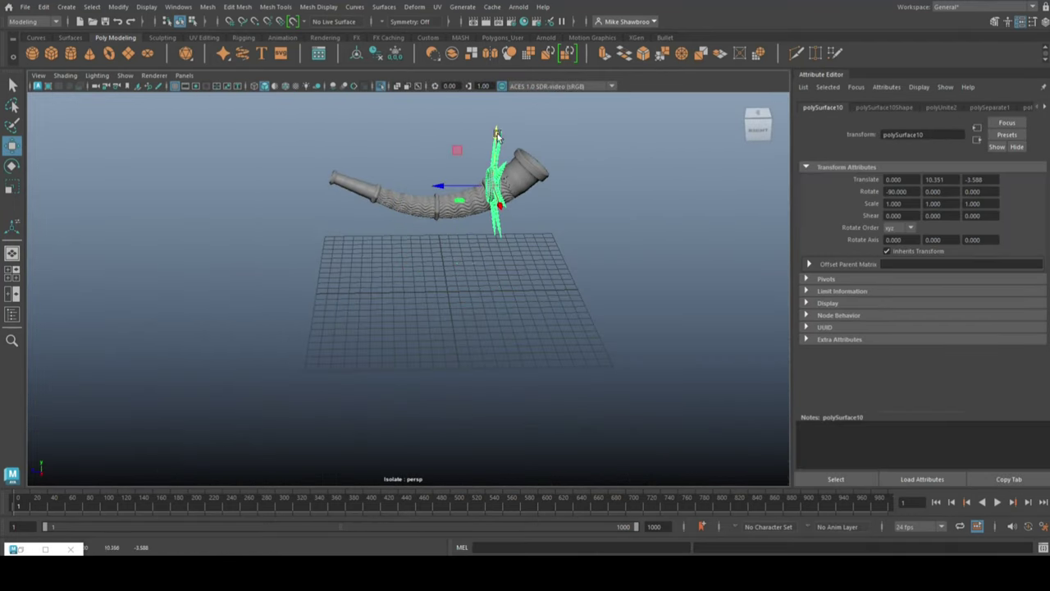
# Step: Lower the star onto the horn's neck, tilt it to the neck angle, and centre it in side view
pyautogui.press('space')
pyautogui.press('space')
pyautogui.moveTo(365, 184); pyautogui.dragTo(479, 361)
pyautogui.press('e')
pyautogui.press('r')
pyautogui.moveTo(459, 305); pyautogui.dragTo(501, 305)
pyautogui.press('space')
pyautogui.press('space')
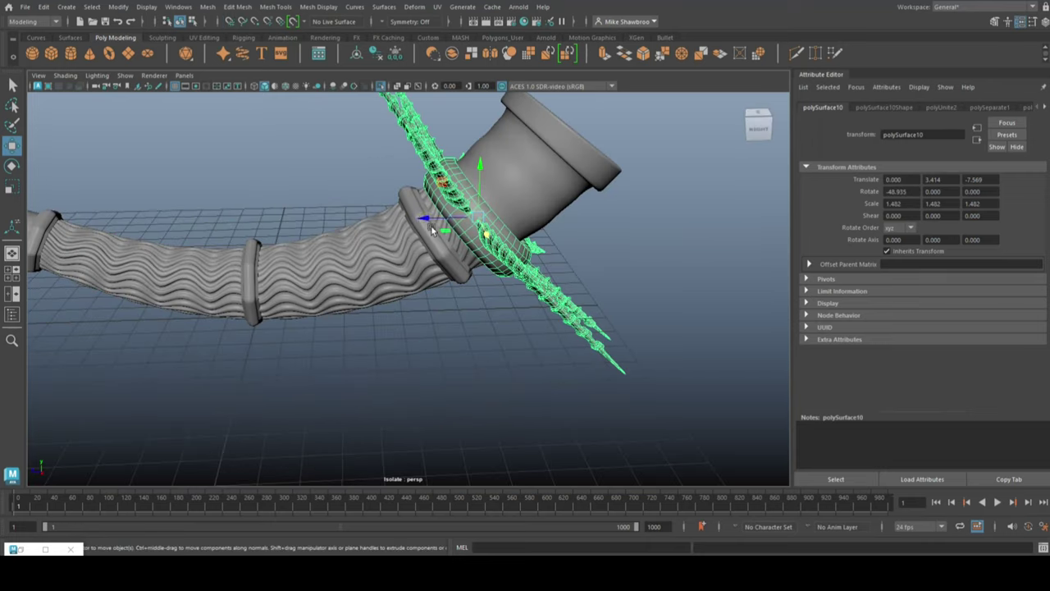
pyautogui.moveTo(433, 230); pyautogui.dragTo(432, 221)
pyautogui.moveTo(470, 167); pyautogui.dragTo(469, 157)
# Step: Refine the star's position and -48° tilt at scale 1.482, then deselect it
pyautogui.press('space')
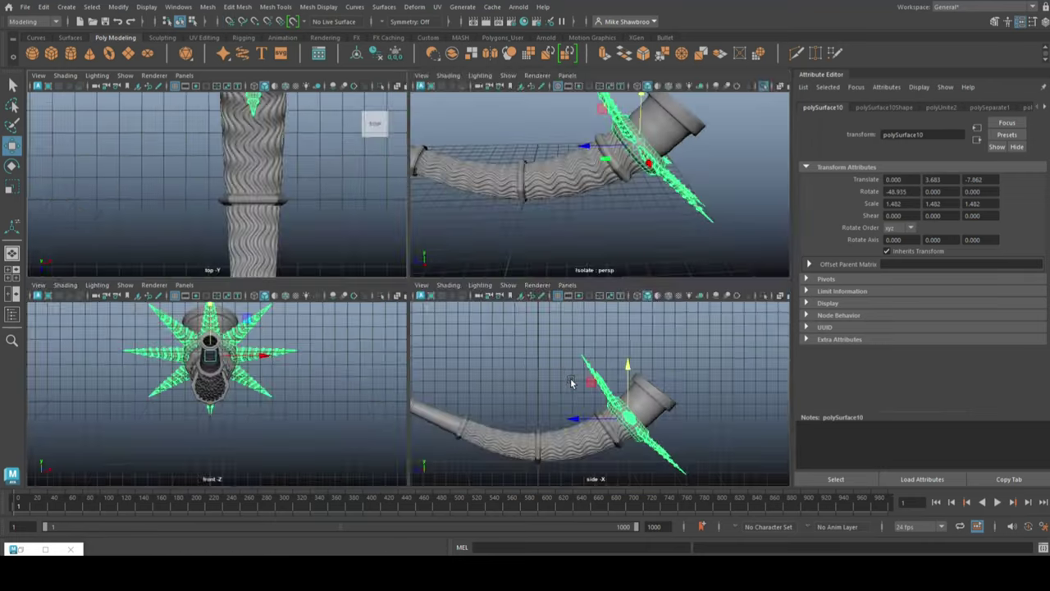
pyautogui.press('space')
pyautogui.press('e')
pyautogui.press('w')
pyautogui.moveTo(511, 343)
pyautogui.mouseDown()
pyautogui.moveTo(467, 343)
pyautogui.moveTo(510, 345)
pyautogui.mouseUp()
pyautogui.press('e')
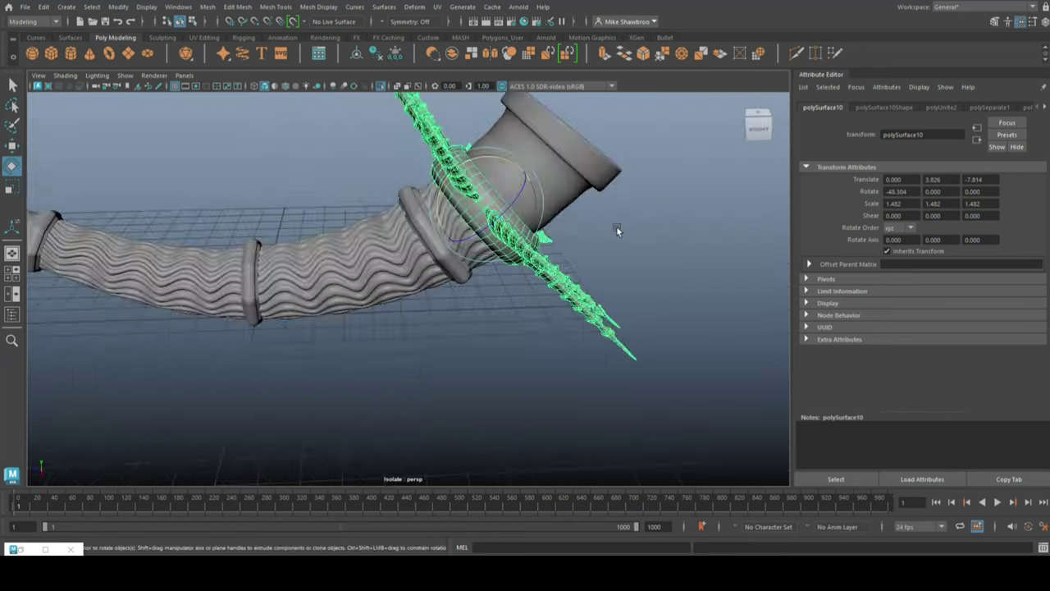
pyautogui.press('w')
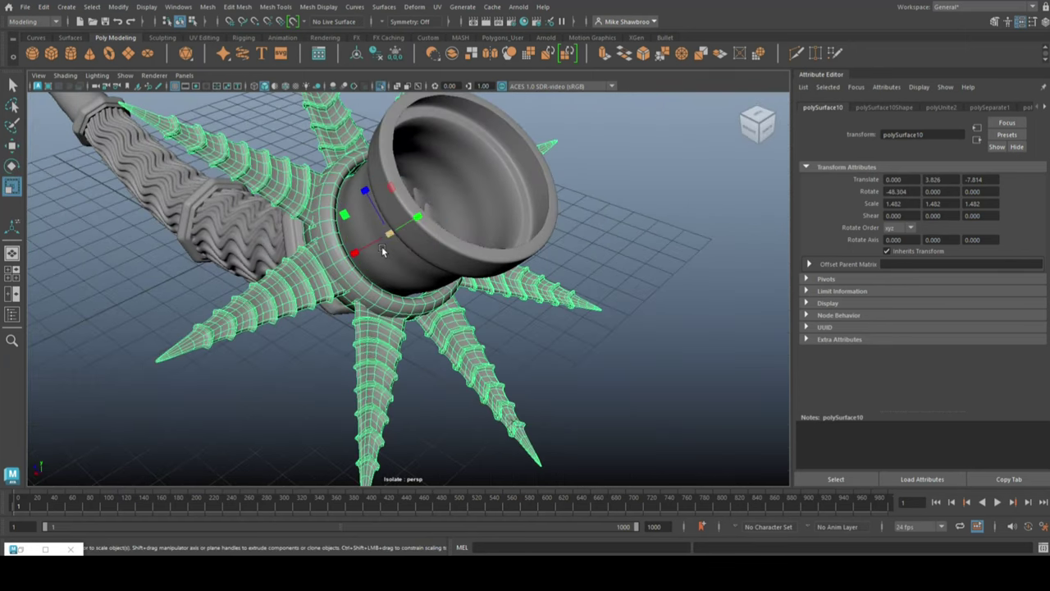
pyautogui.click(624, 297)
pyautogui.keyDown('alt'); pyautogui.moveTo(623, 298); pyautogui.dragTo(636, 378); pyautogui.keyUp('alt')
# Step: Select every horn part and combine them into the single mesh polySurface15
pyautogui.scroll(-5, 637, 378)
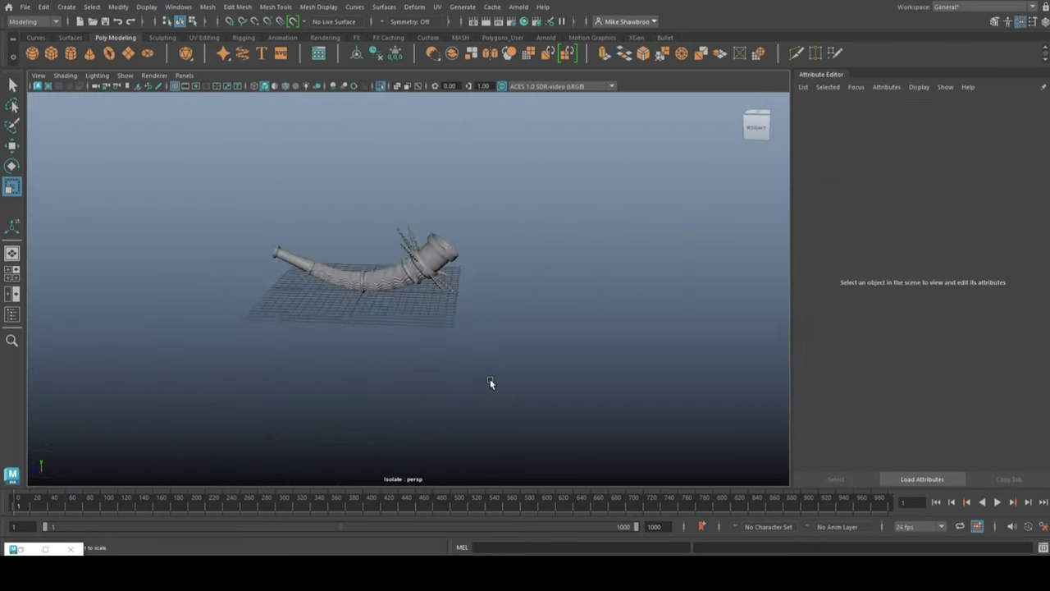
pyautogui.moveTo(206, 227); pyautogui.dragTo(509, 328)
pyautogui.click(207, 6)
pyautogui.click(243, 52)
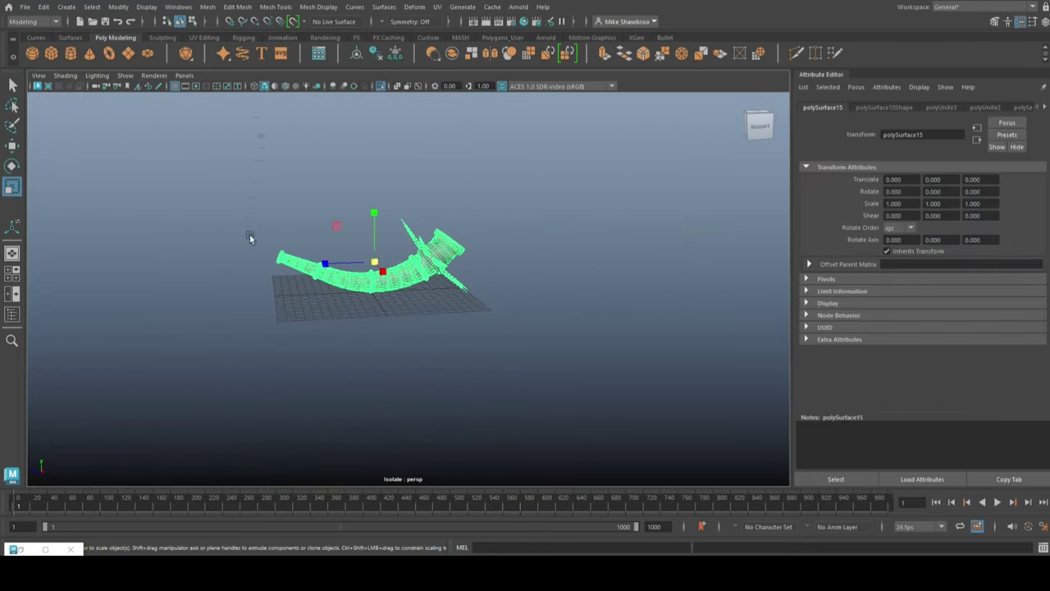
pyautogui.moveTo(251, 234)
pyautogui.keyDown('alt'); pyautogui.mouseDown()
pyautogui.moveTo(452, 374)
pyautogui.moveTo(569, 386)
pyautogui.moveTo(426, 403)
pyautogui.moveTo(501, 379)
pyautogui.moveTo(287, 262)
pyautogui.mouseUp(); pyautogui.keyUp('alt')
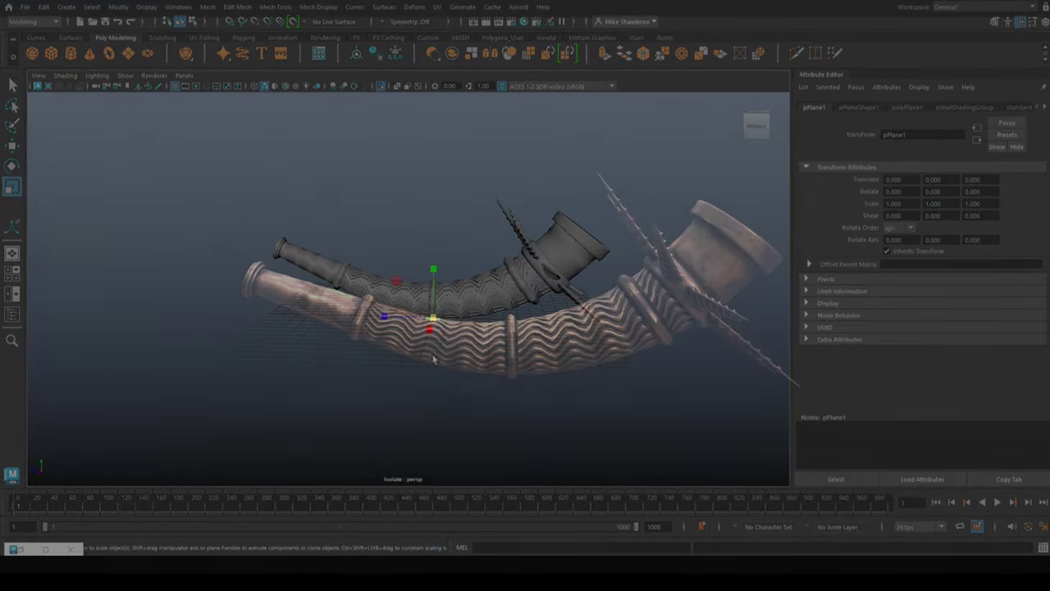